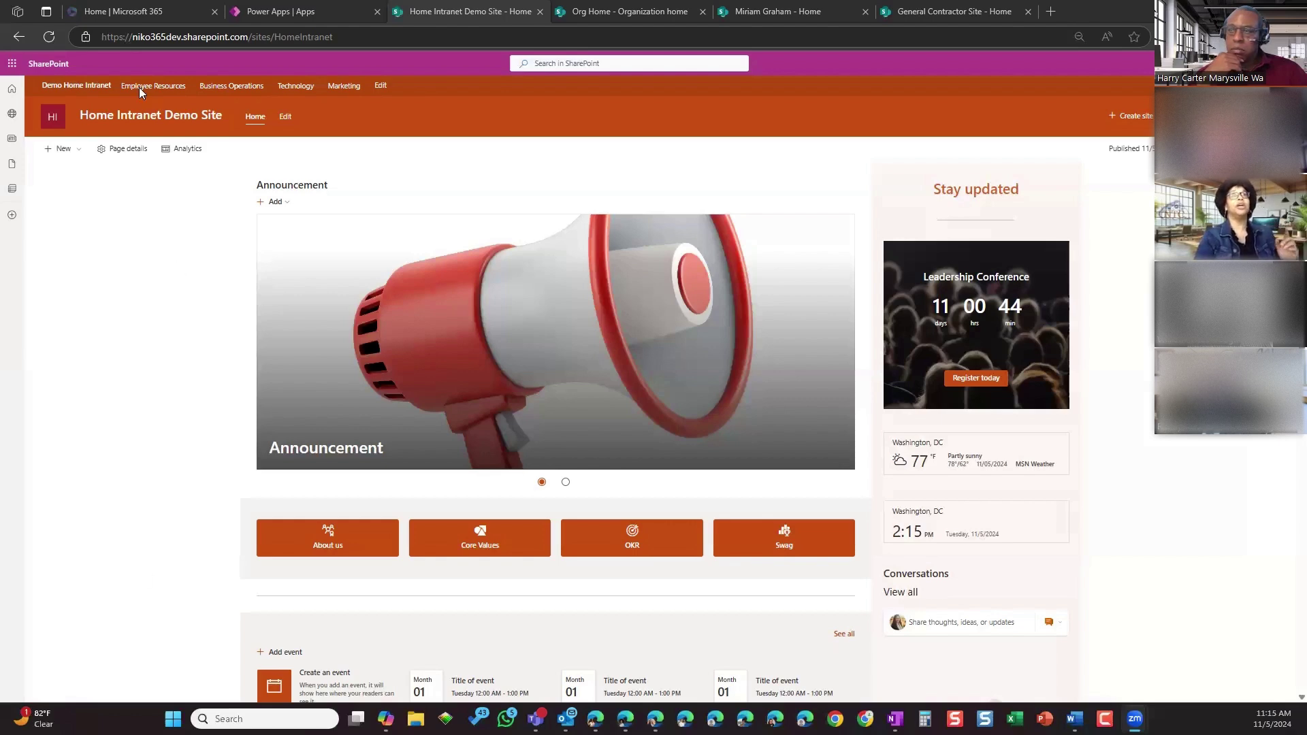
Open the SharePoint start page from the Microsoft 365 home page
left_click(154, 11)
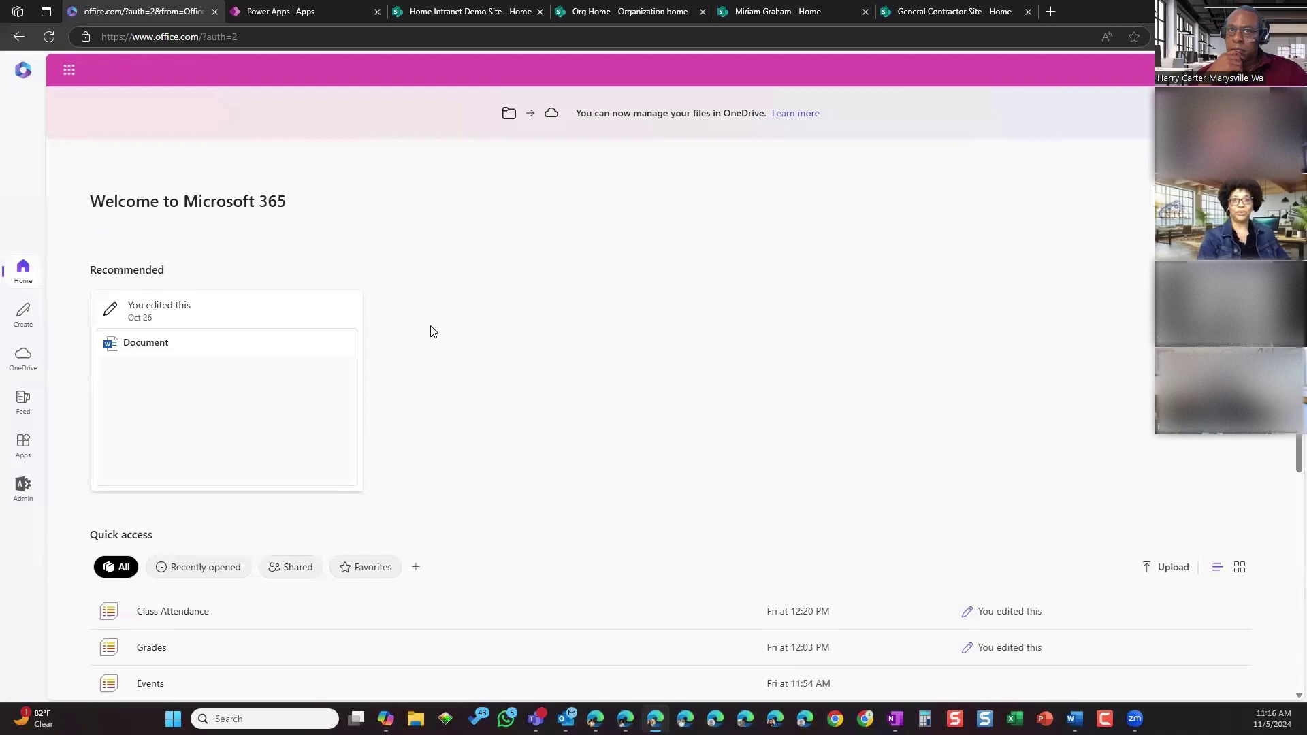
left_click(89, 83)
left_click(177, 221)
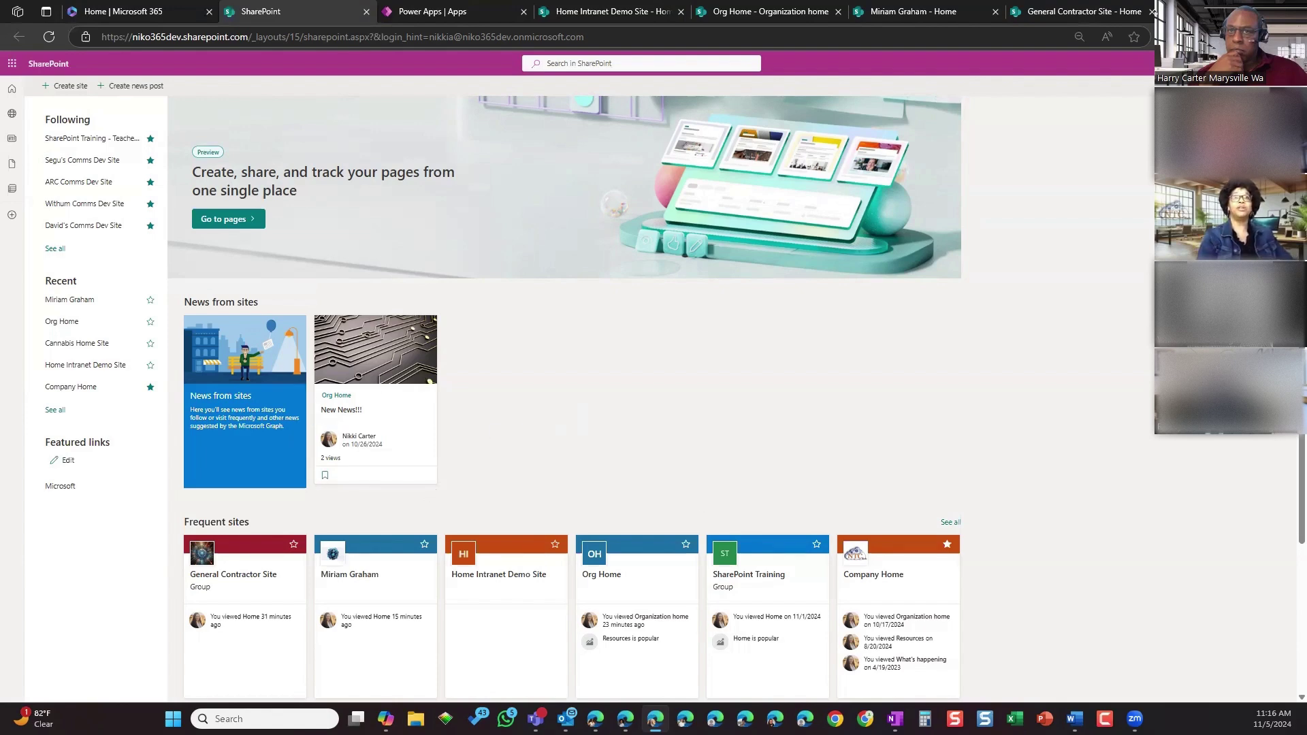
Look over the news and frequent sites on the start page, and open the second frequent site
scroll(1288, 449, "down", 3)
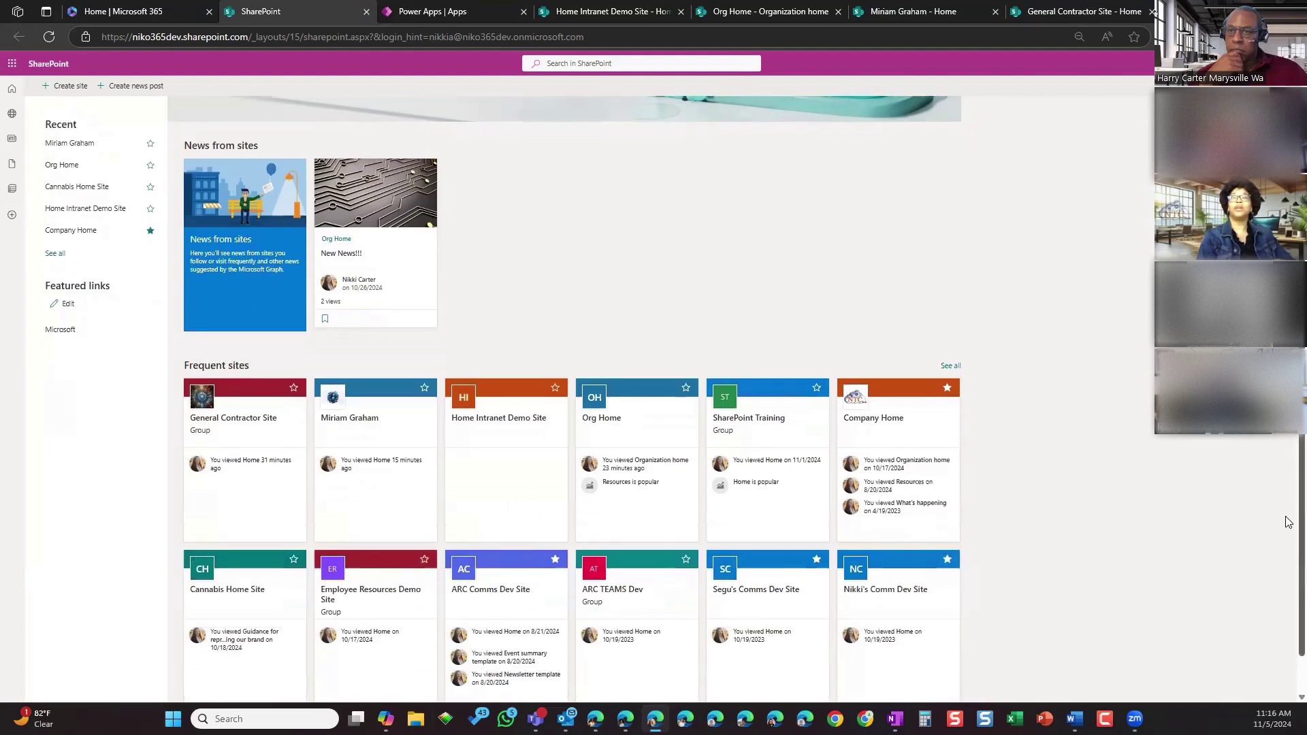
scroll(1288, 522, "down", 1)
scroll(1286, 572, "up", 2)
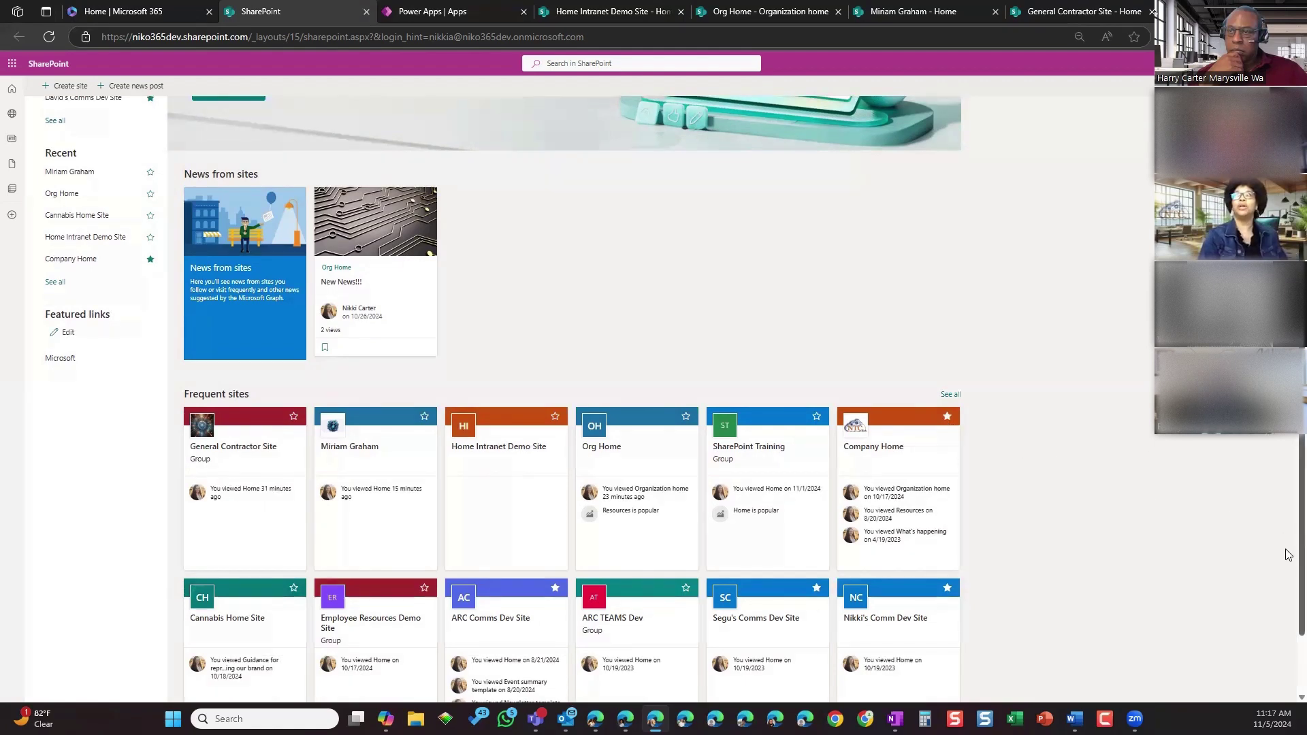
scroll(1289, 554, "up", 2)
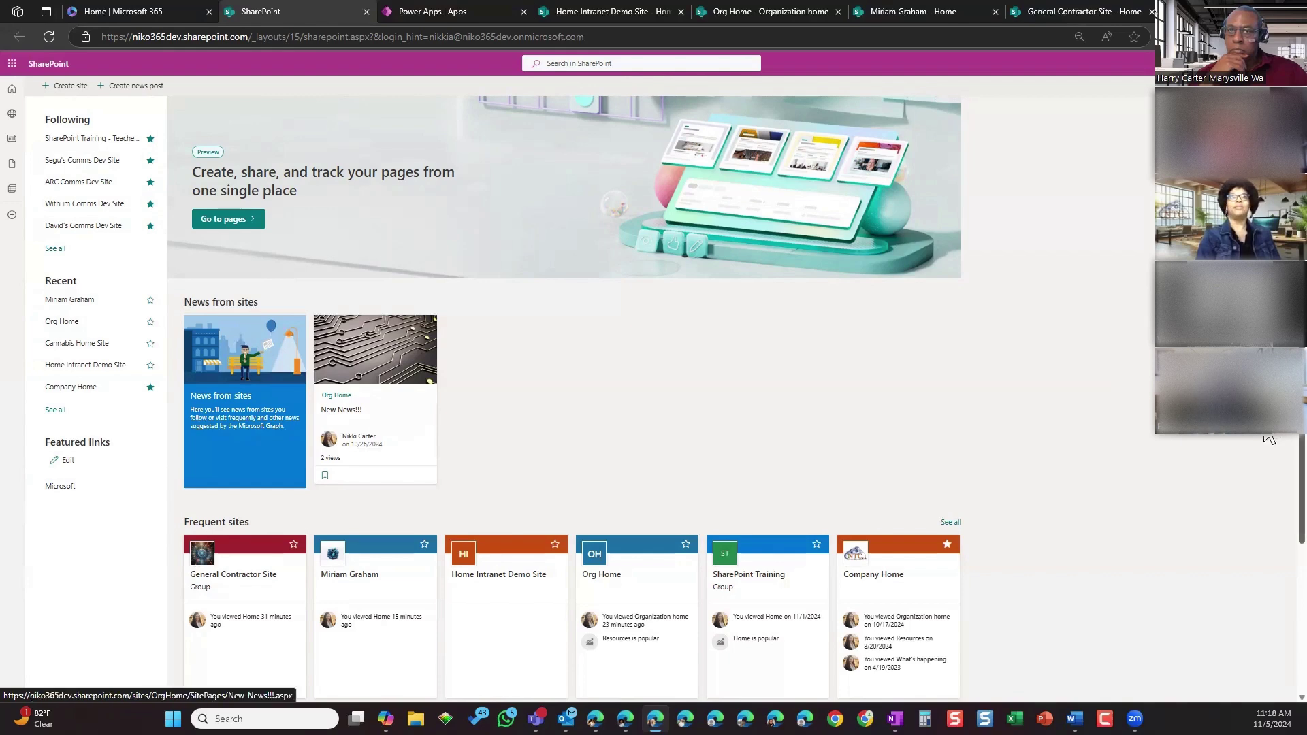
scroll(1270, 476, "down", 3)
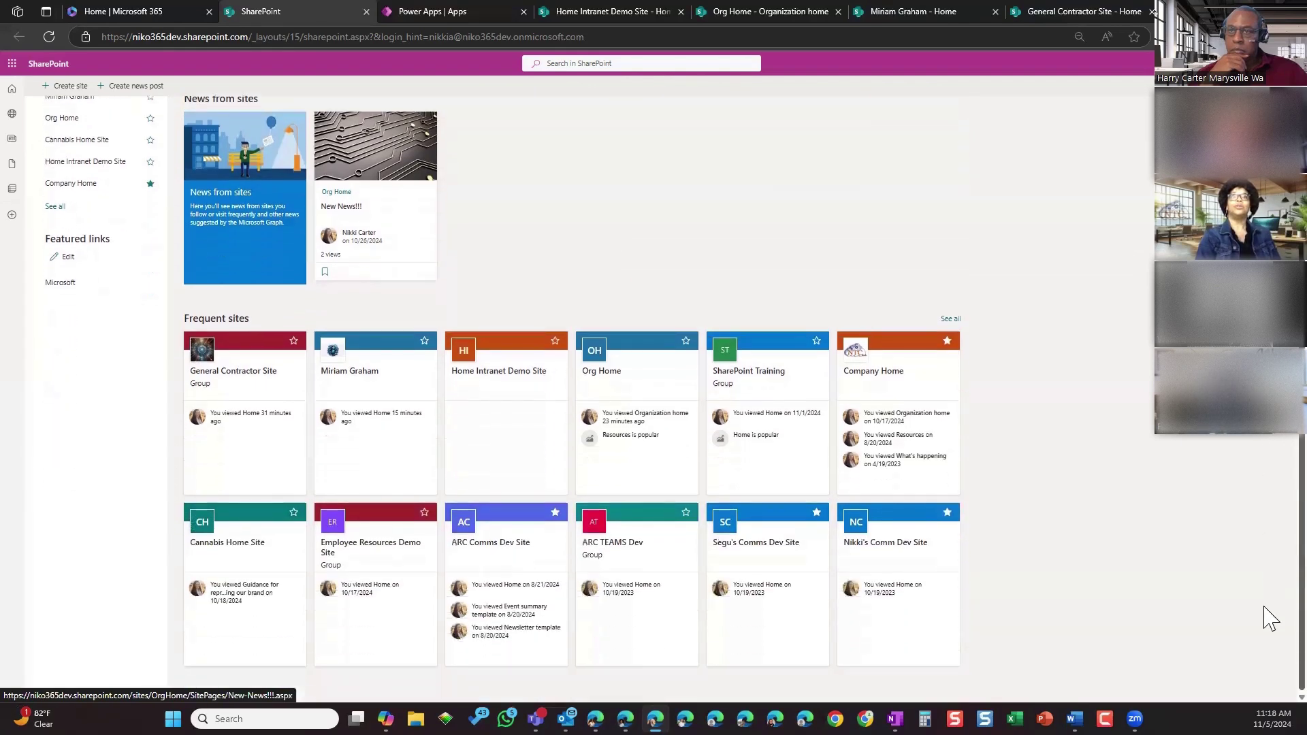
scroll(1268, 517, "up", 1)
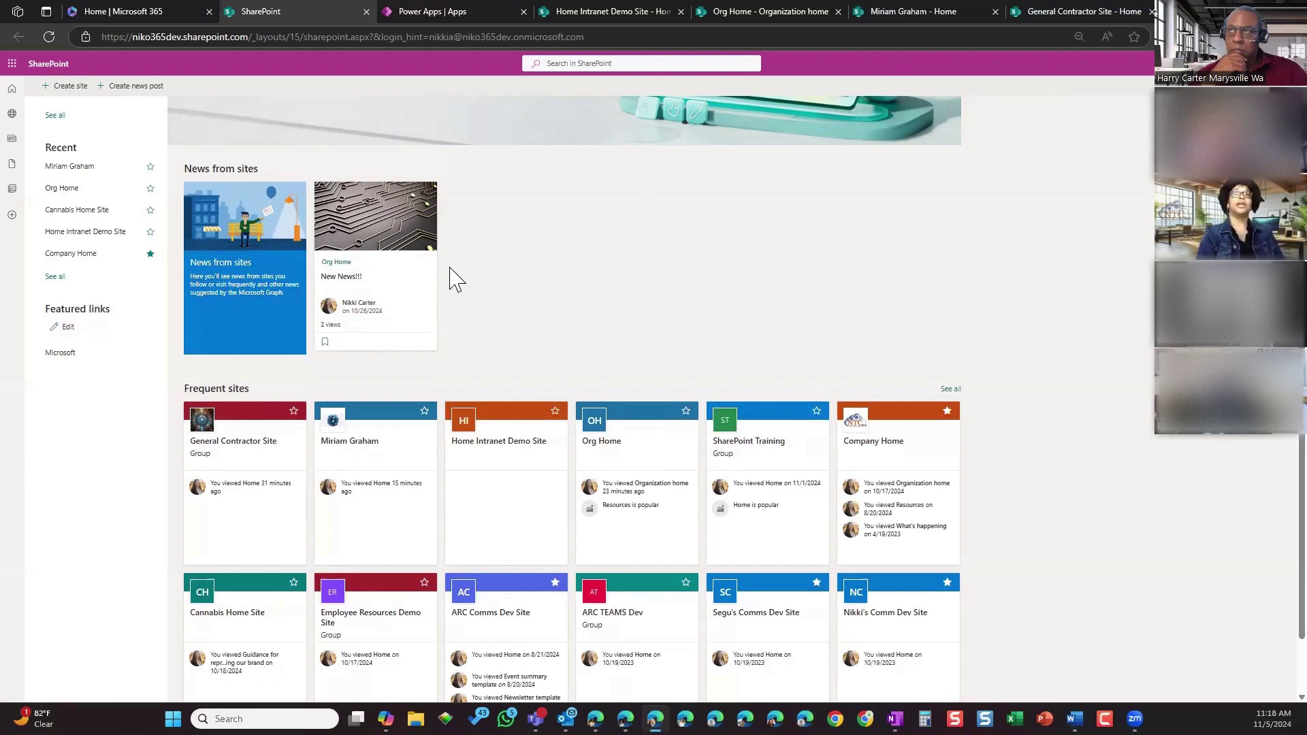
left_click(379, 465)
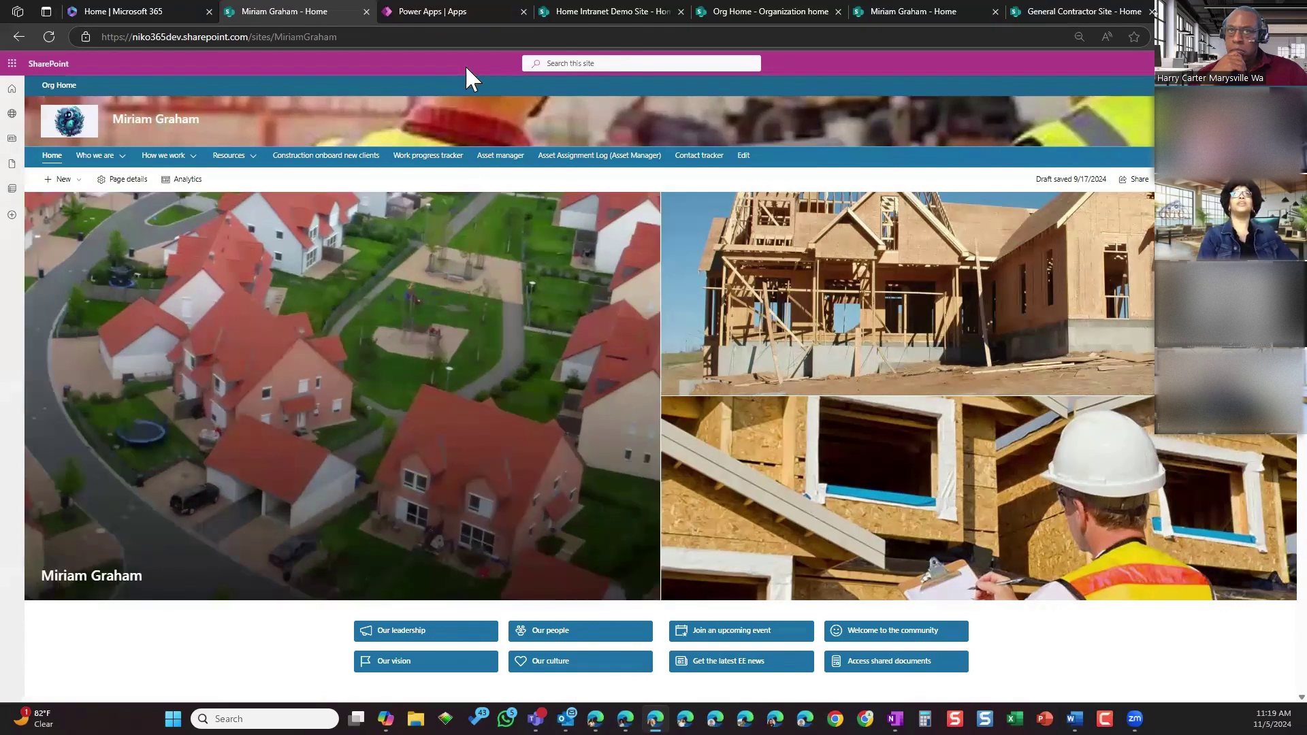
View the home pages of the Home Intranet Demo Site, Org Home and General Contractor Site
left_click(599, 13)
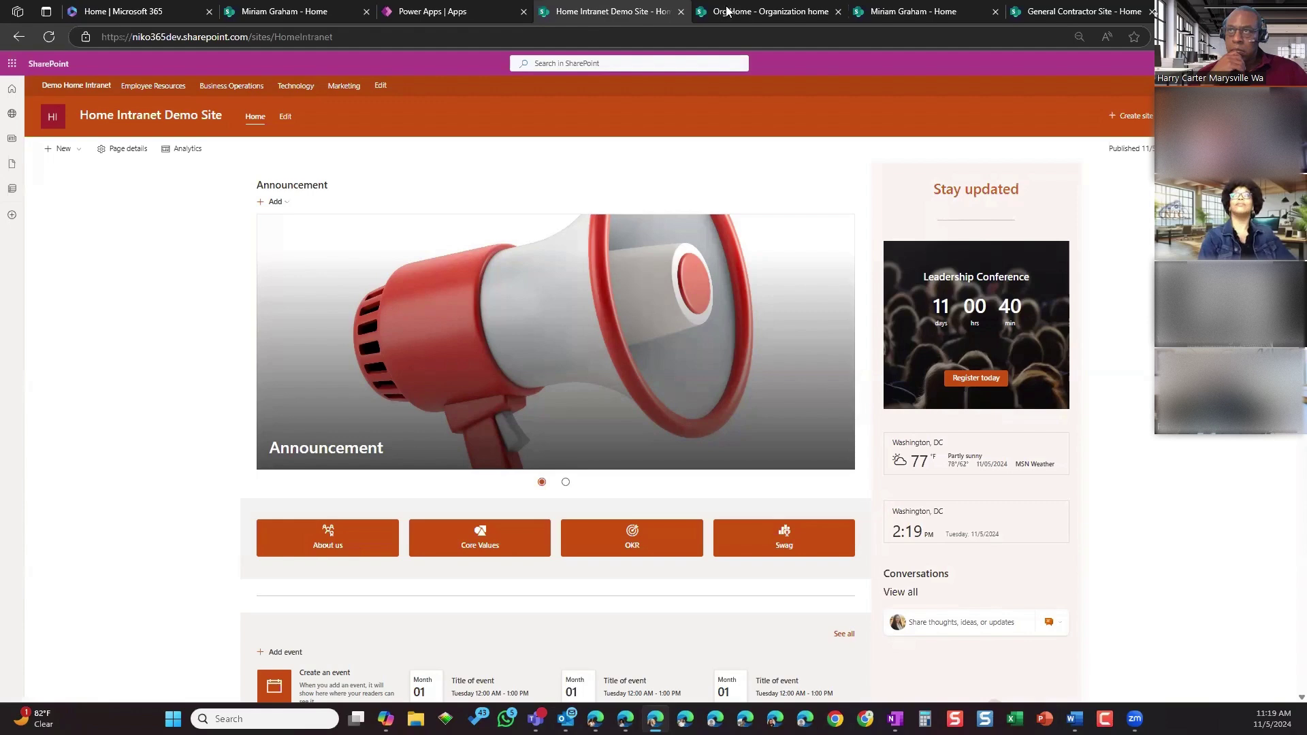
left_click(747, 14)
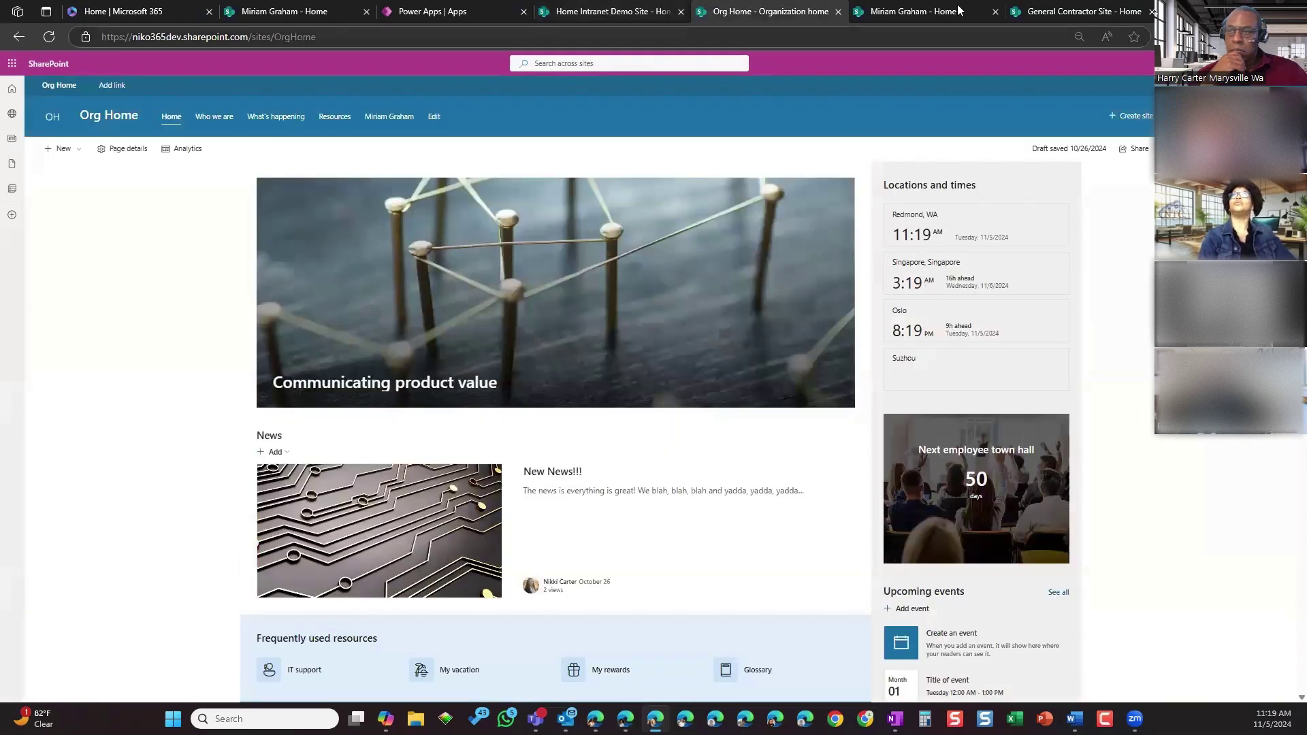
left_click(1059, 14)
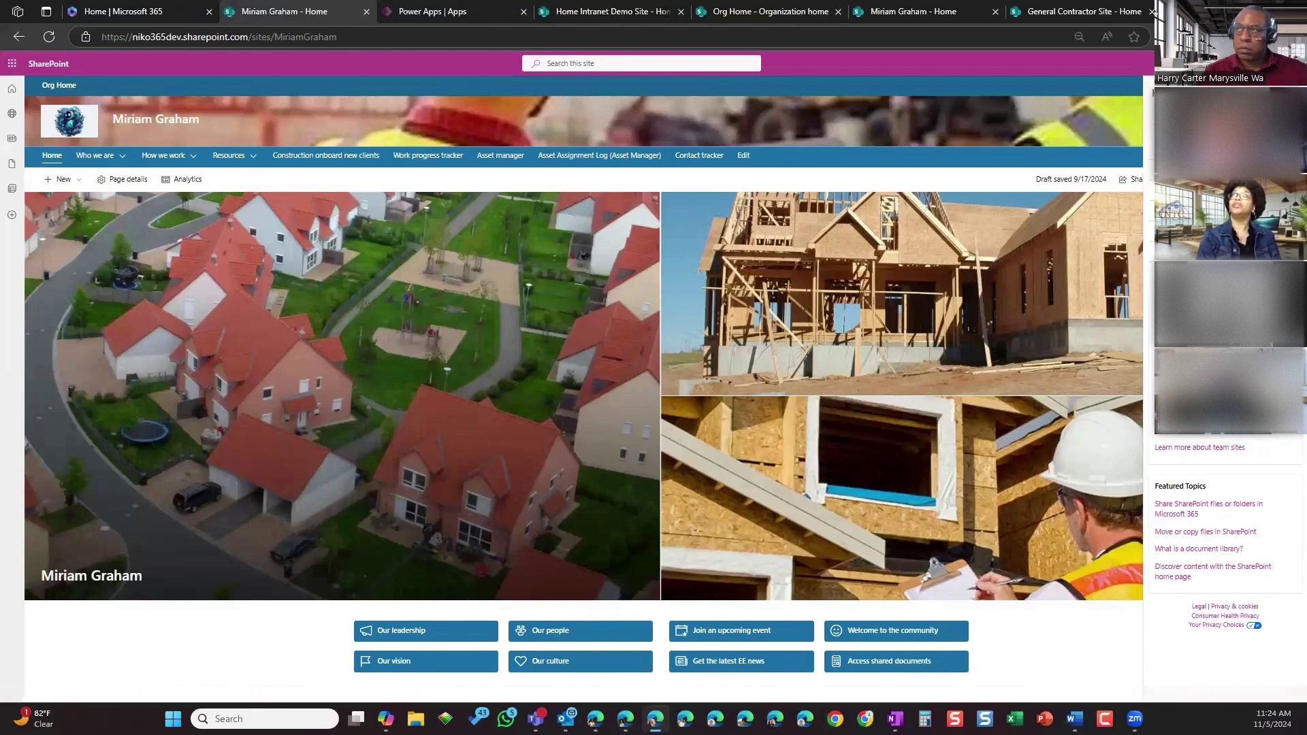
Close the help pane and examine the construction site's home page, including events, documents, news, leadership, conversations and comments
left_click(1294, 63)
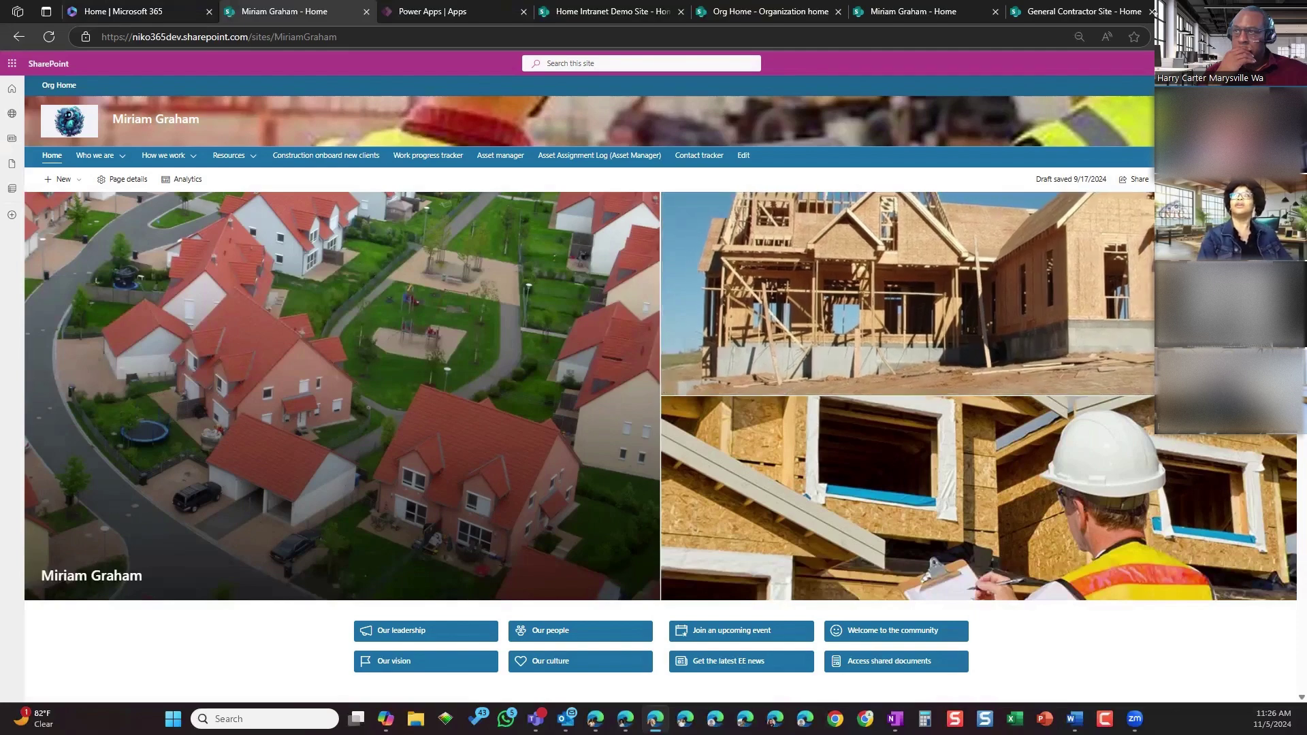
scroll(660, 447, "down", 2)
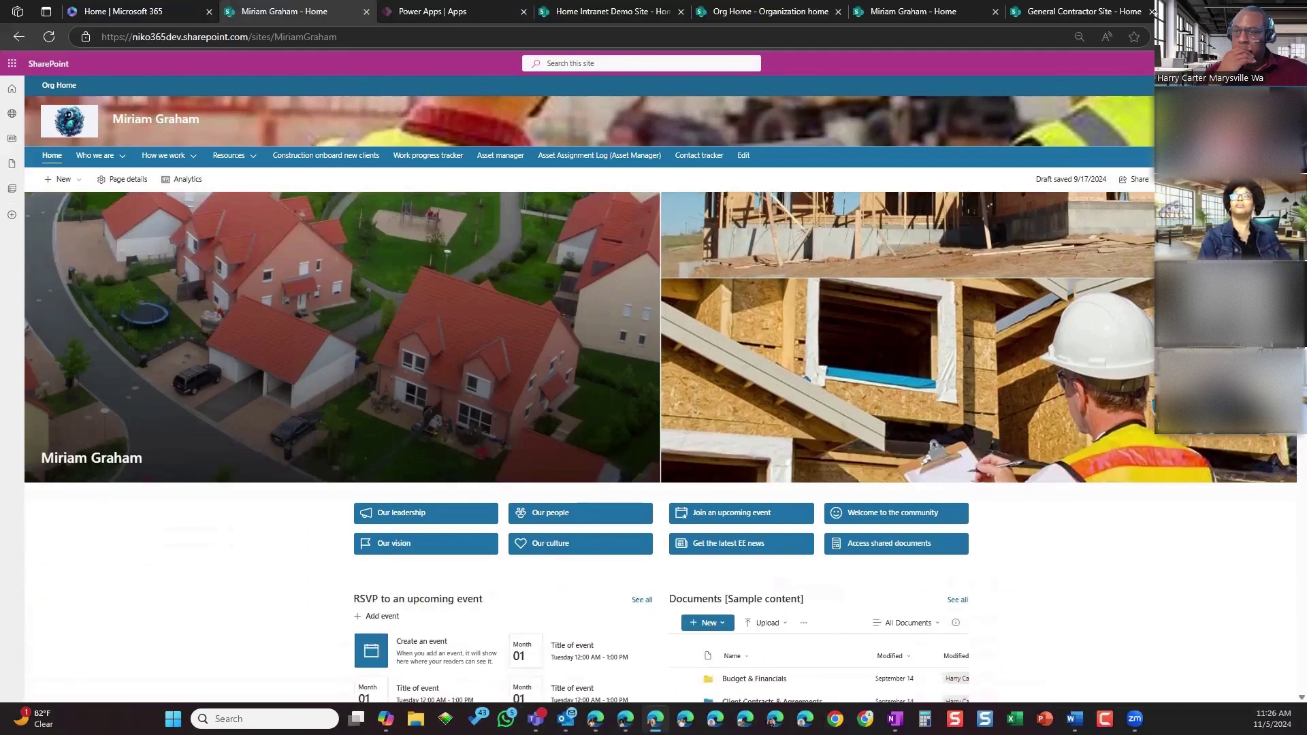
scroll(660, 448, "up", 2)
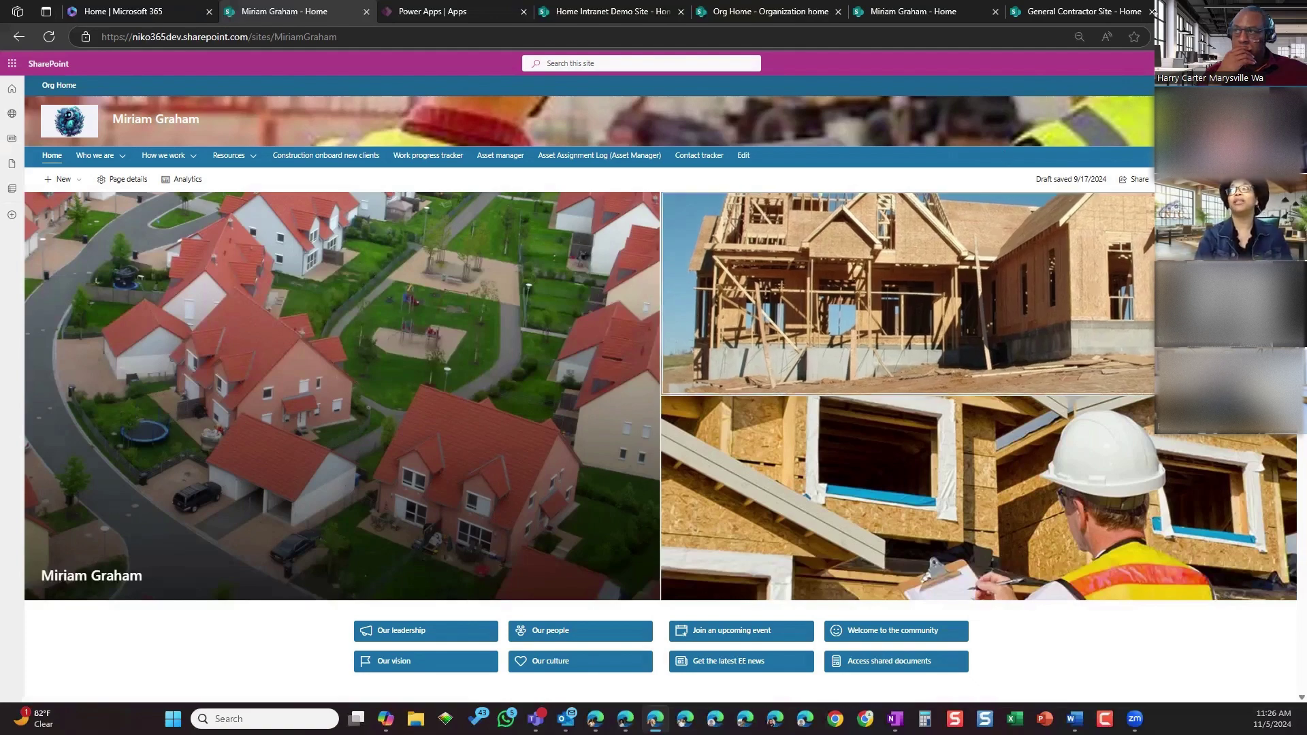
scroll(624, 338, "down", 1)
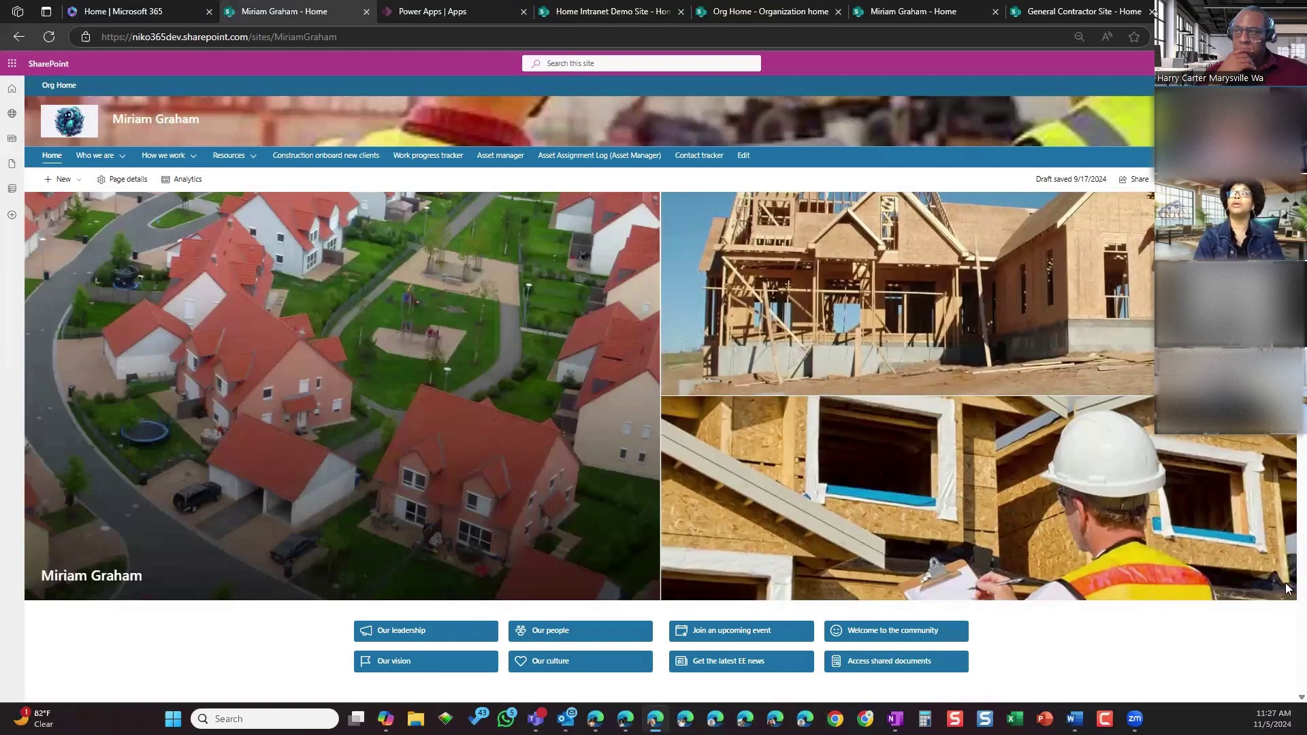
scroll(1288, 470, "down", 4)
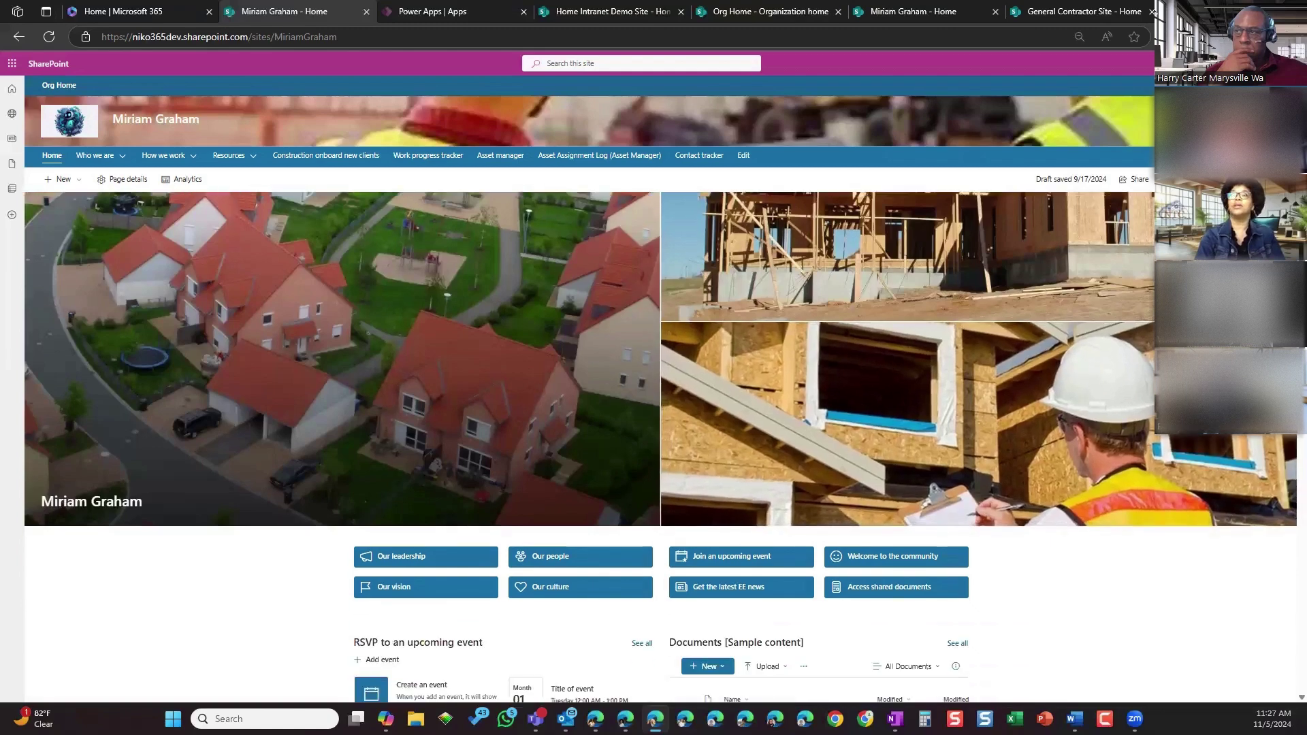
scroll(1288, 477, "down", 1)
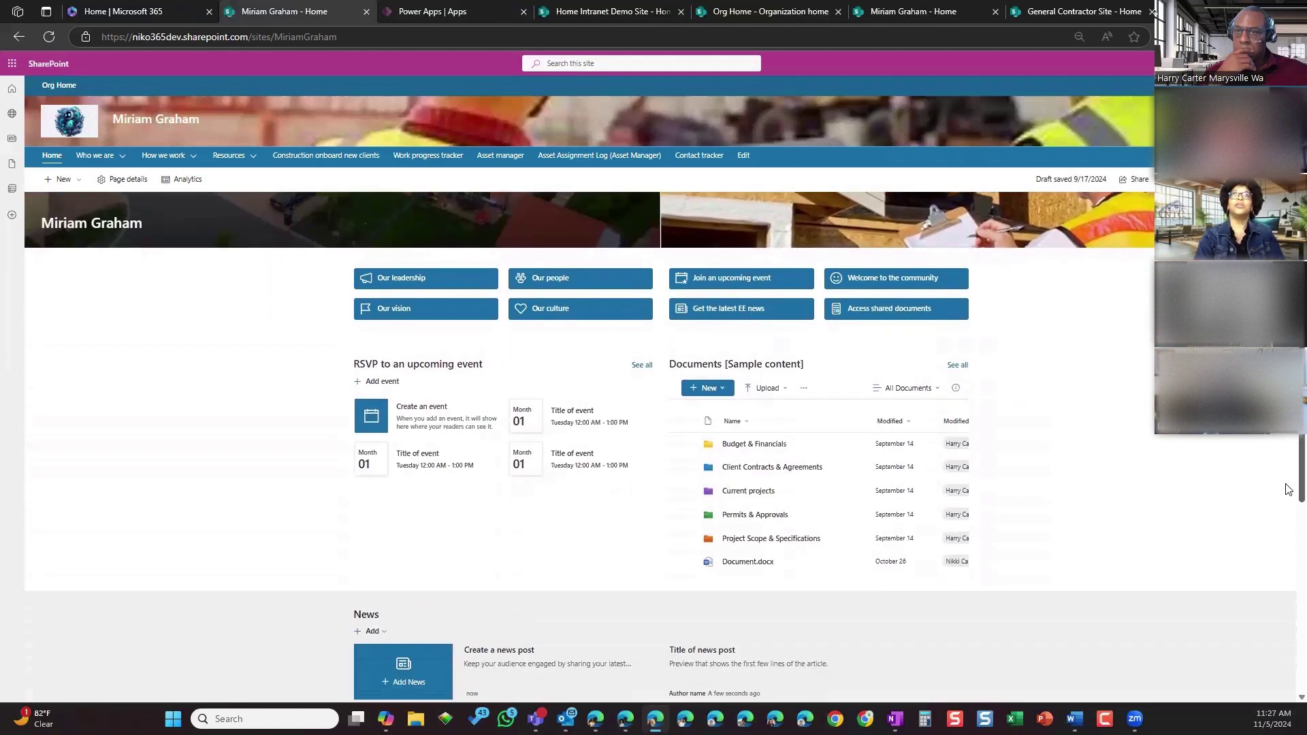
scroll(1288, 489, "down", 1)
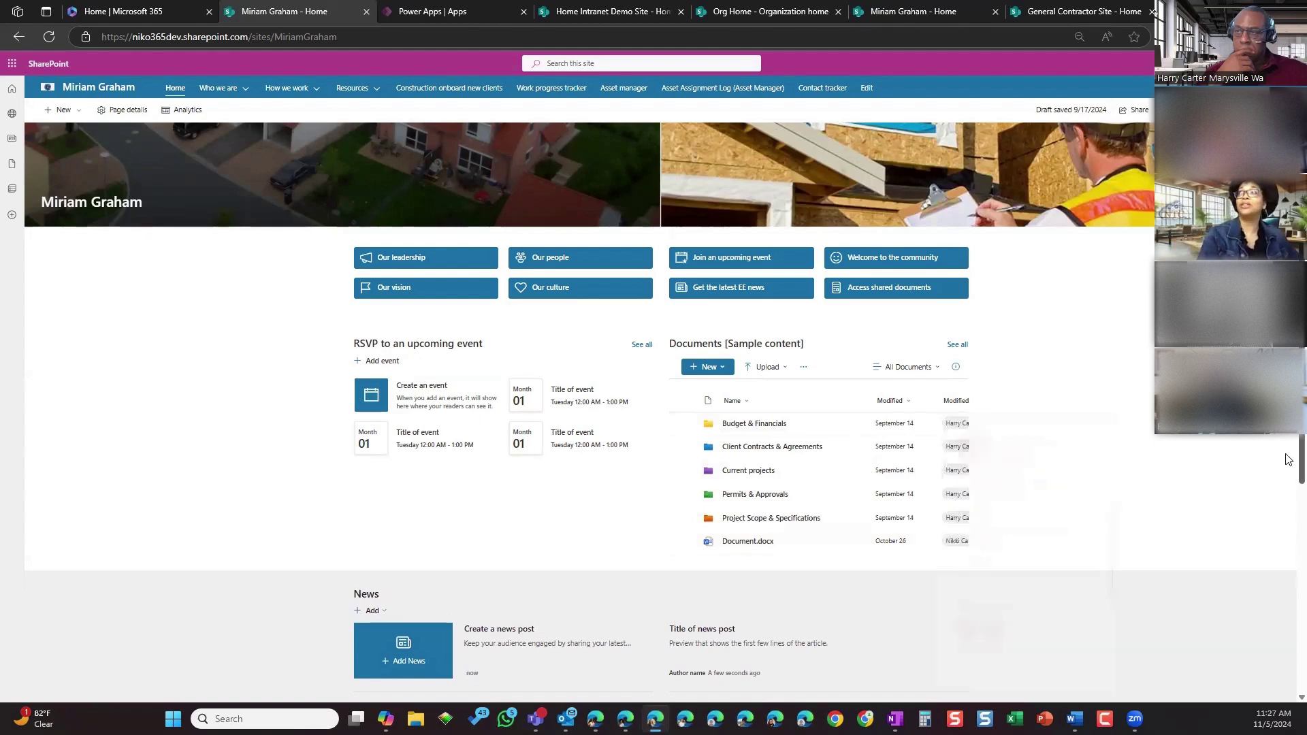
scroll(1288, 460, "down", 6)
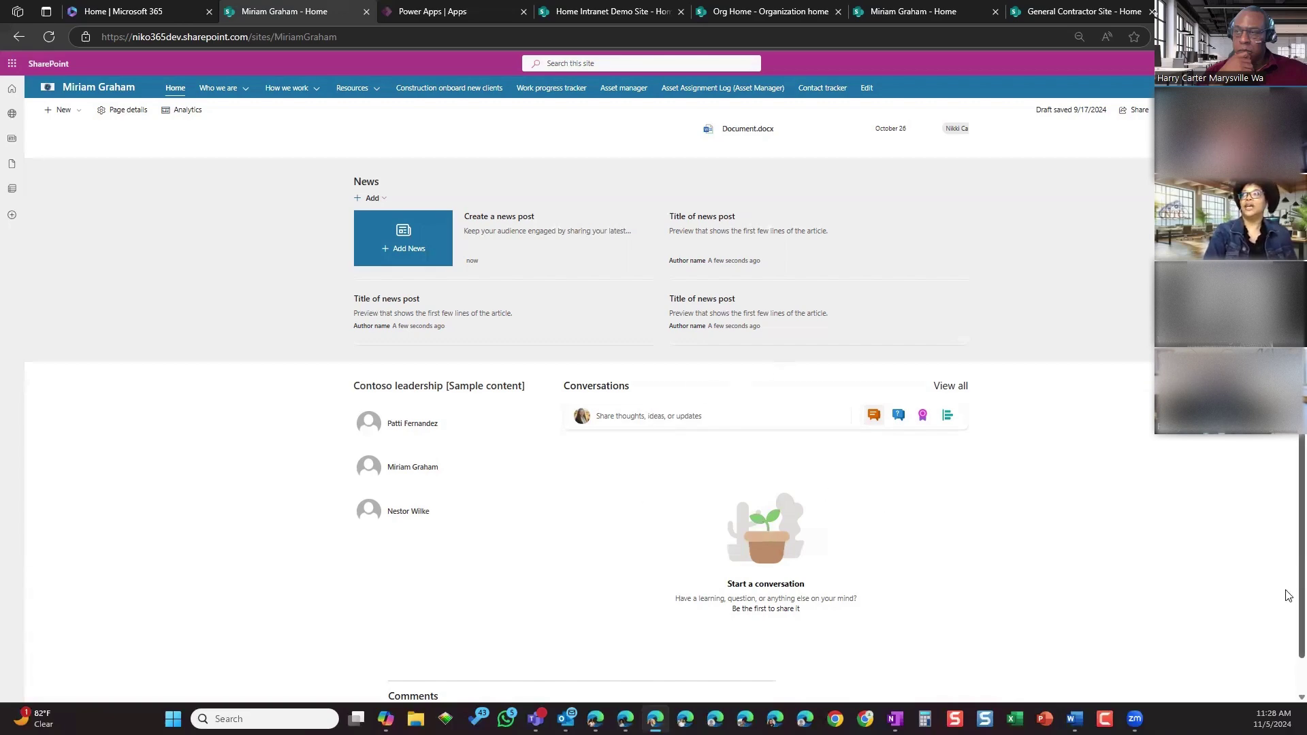
scroll(1289, 596, "down", 1)
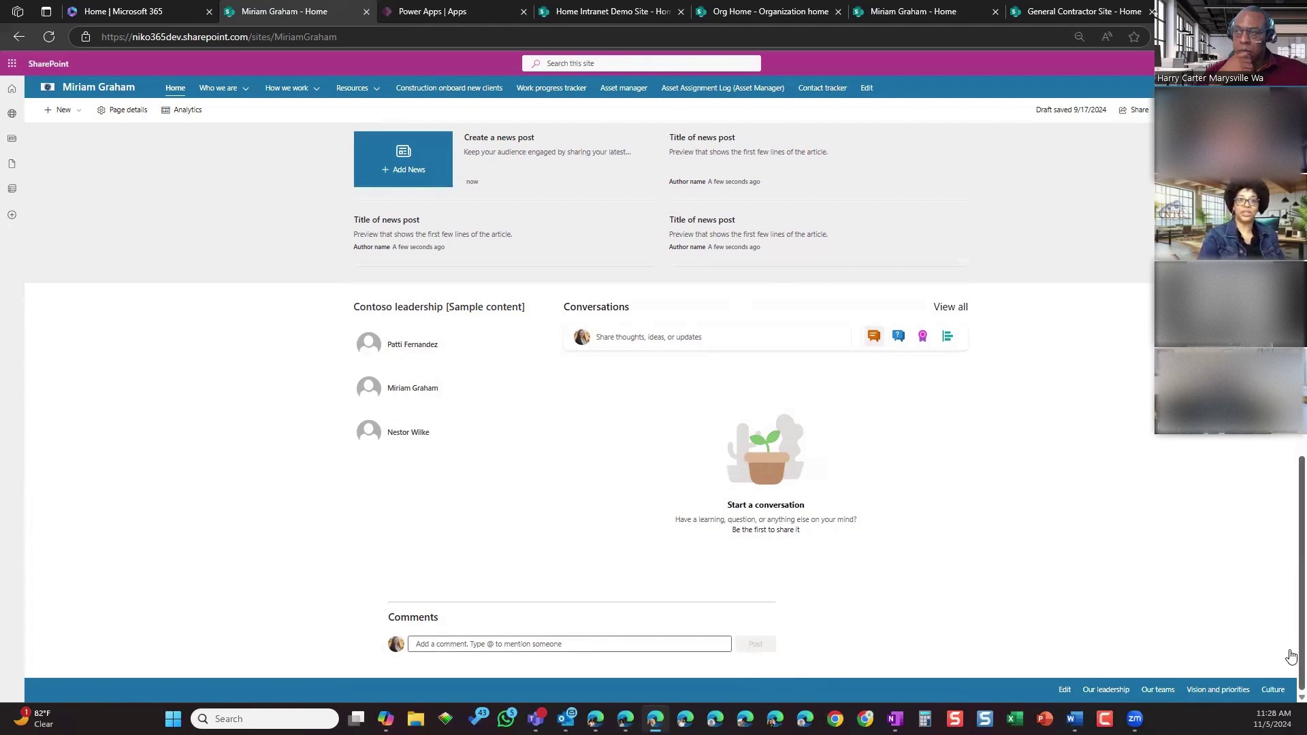
left_click_drag(1291, 657, 1290, 468)
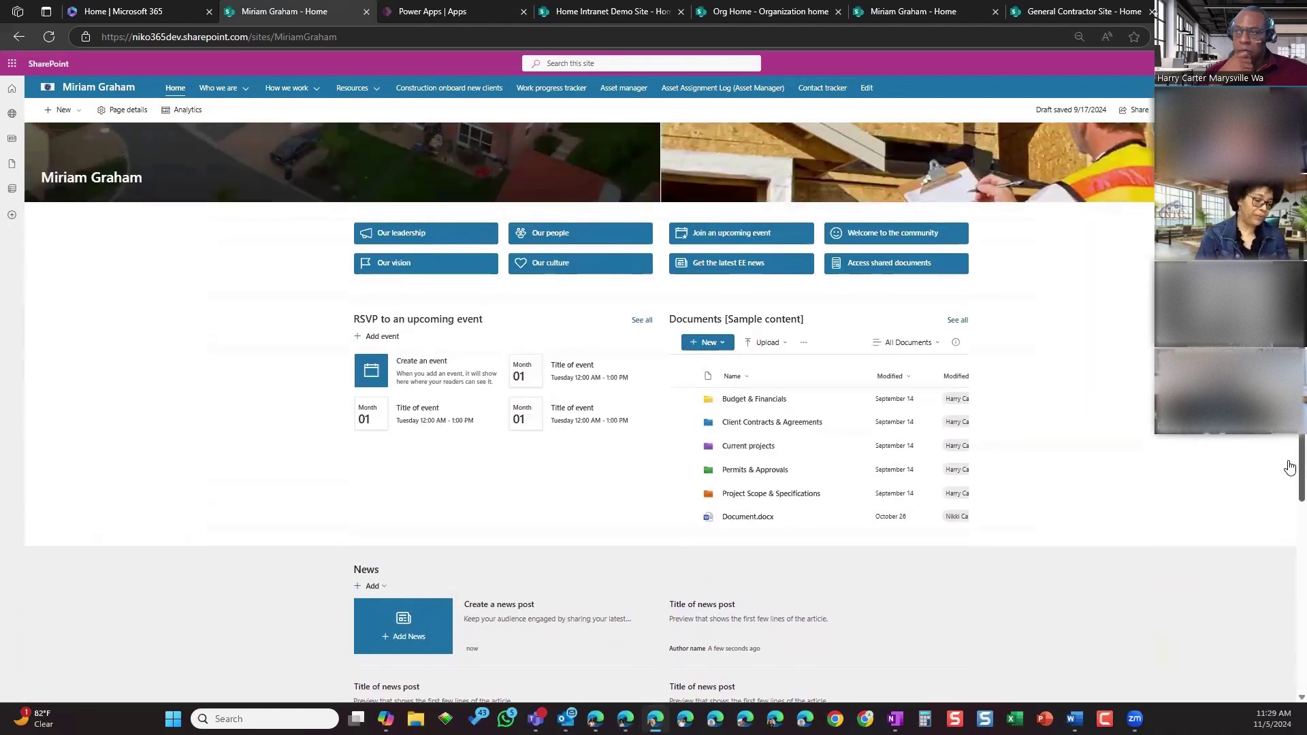
left_click_drag(1289, 468, 1291, 453)
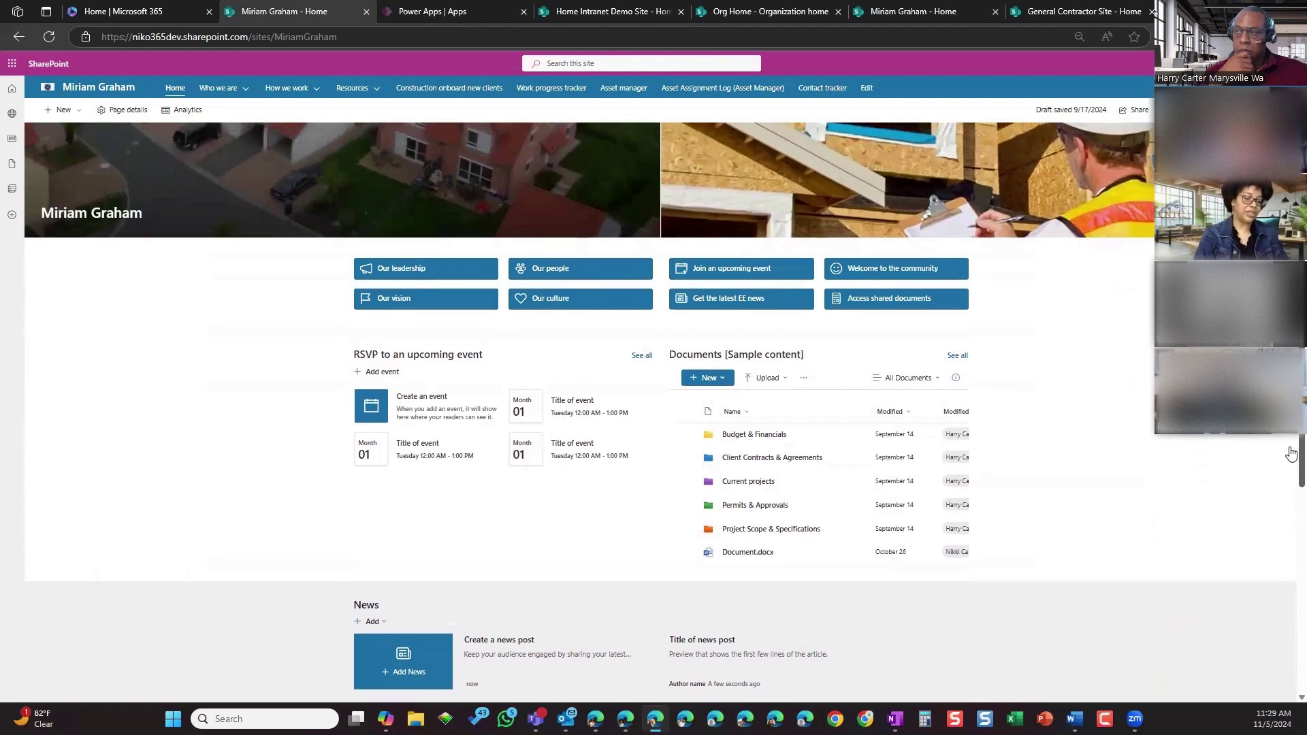
scroll(1291, 454, "up", 1)
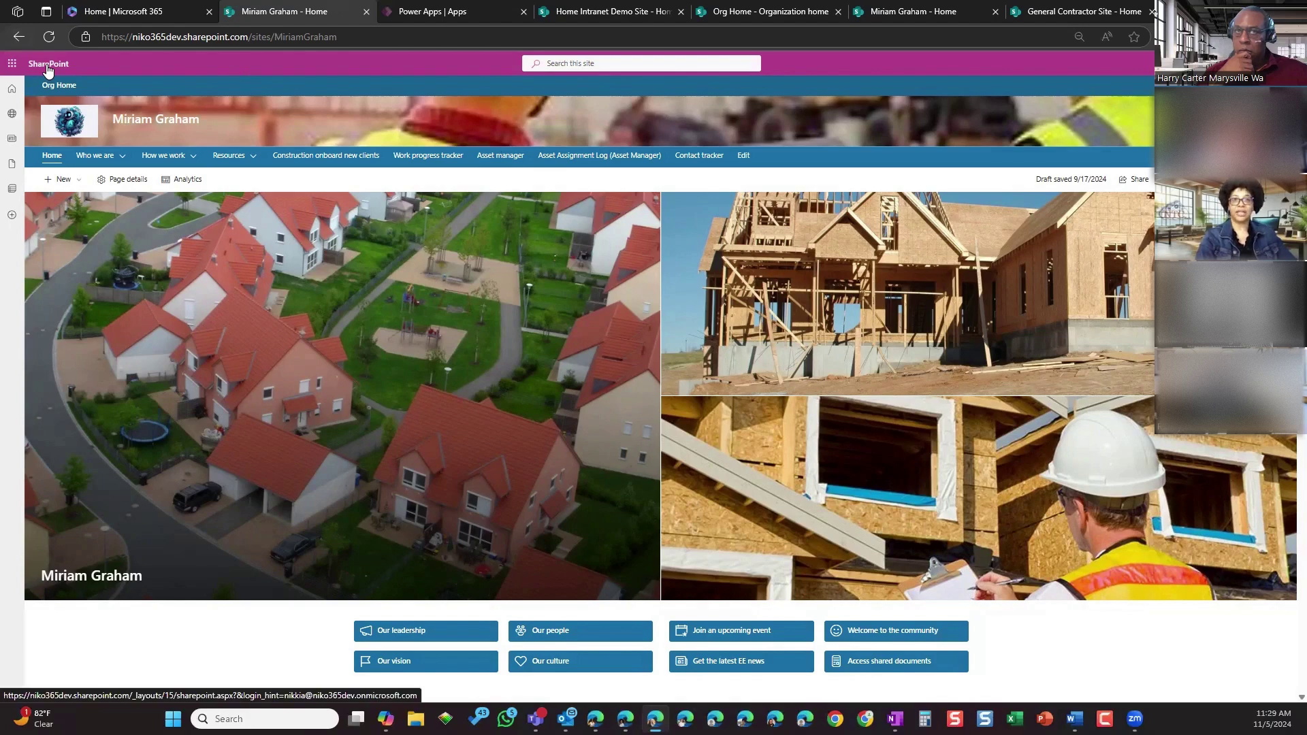
View the site's Work progress tracker list and return to the site's home page
mouse_move(258, 159)
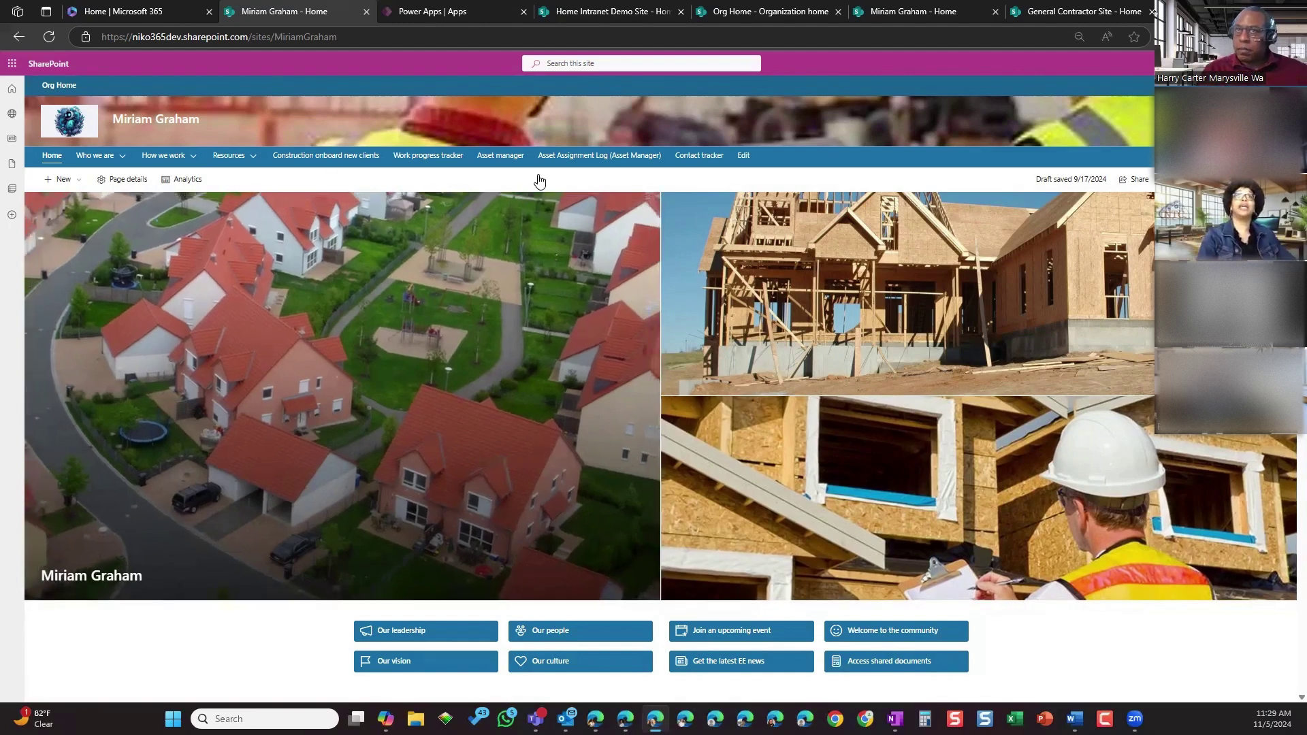
left_click(418, 155)
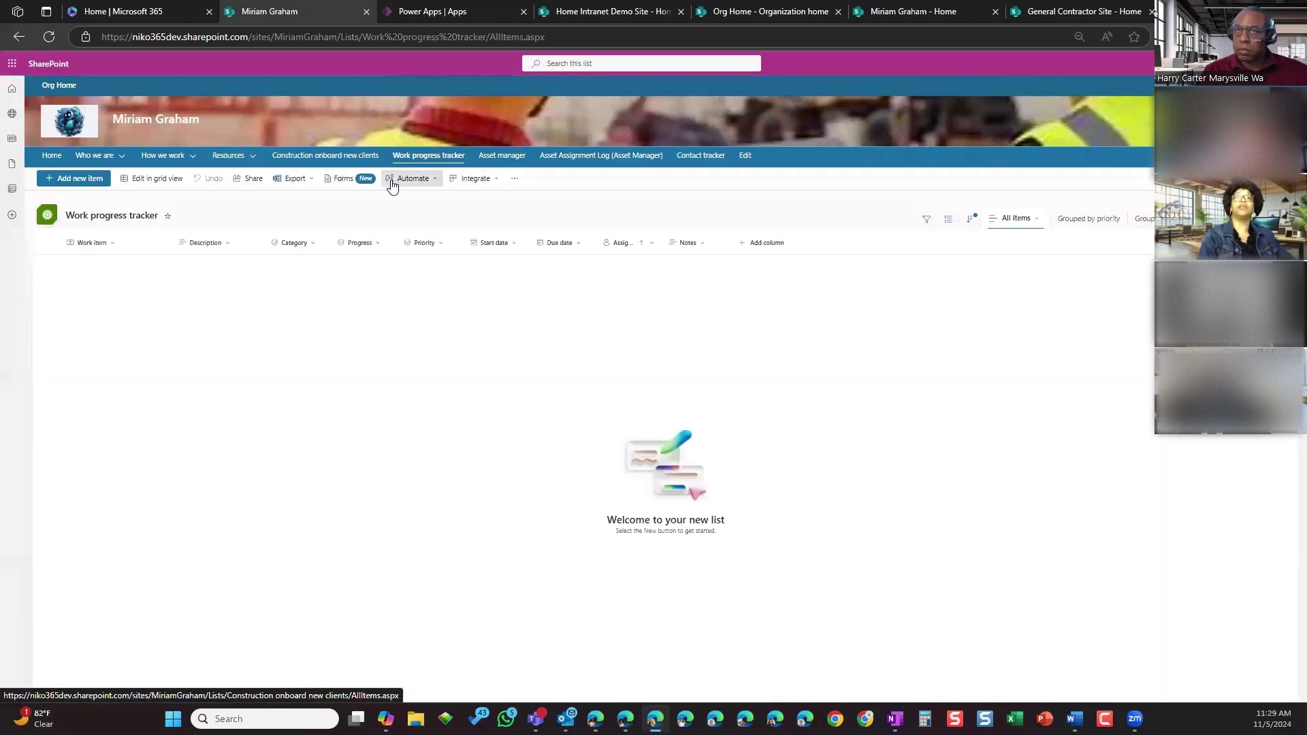
left_click(141, 128)
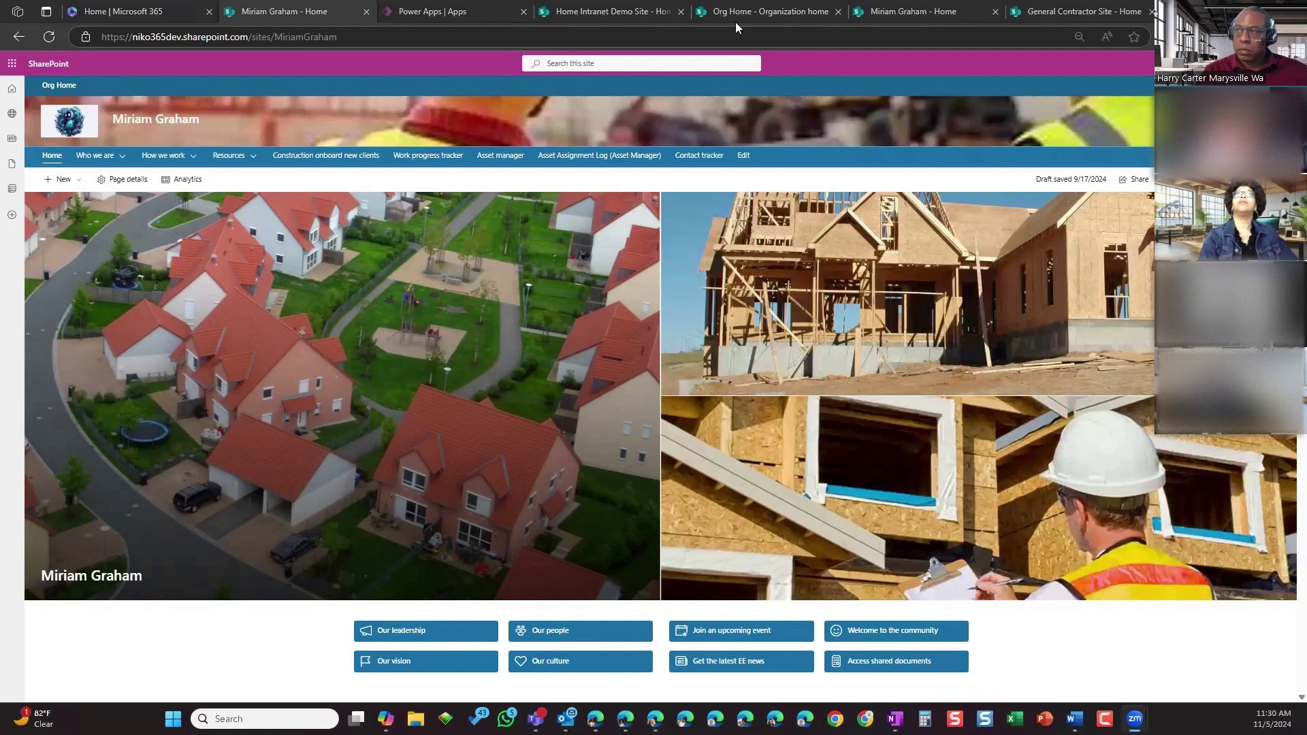
Search the current site for "doc" and show the full results page
left_click(575, 62)
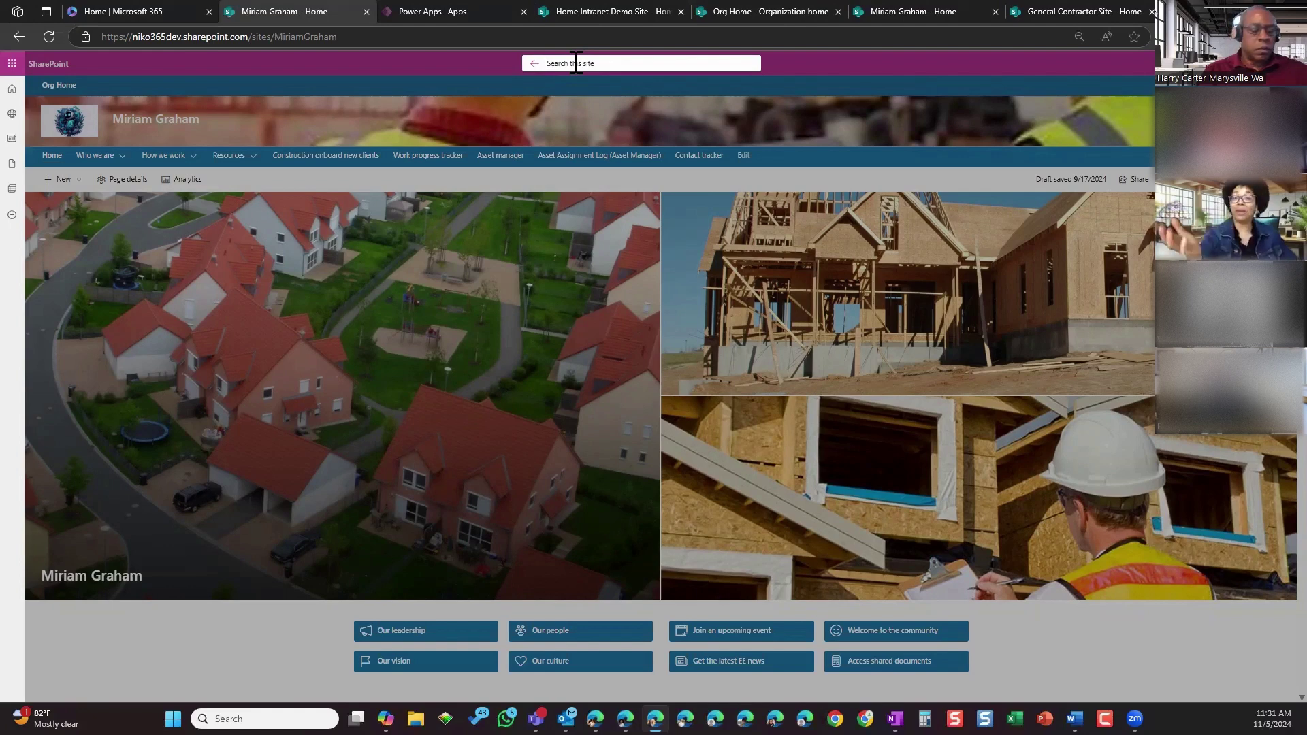
type("doc")
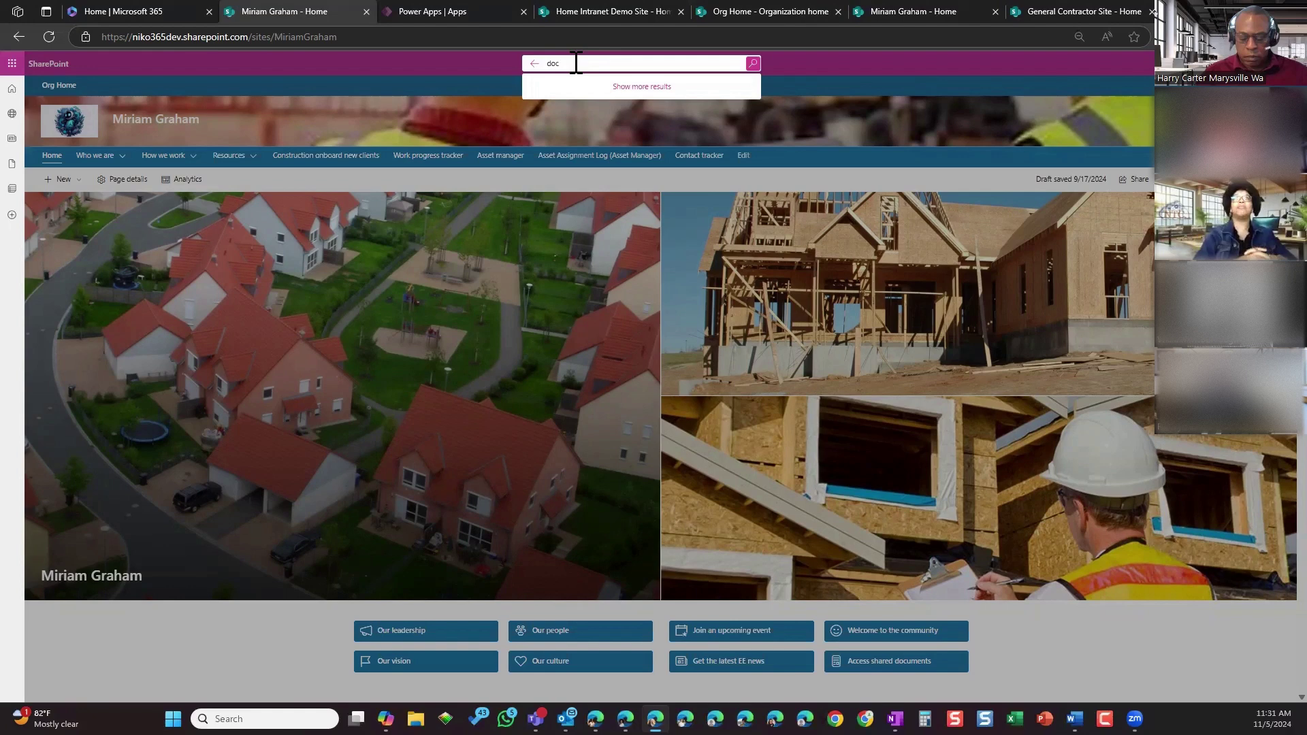
type("um")
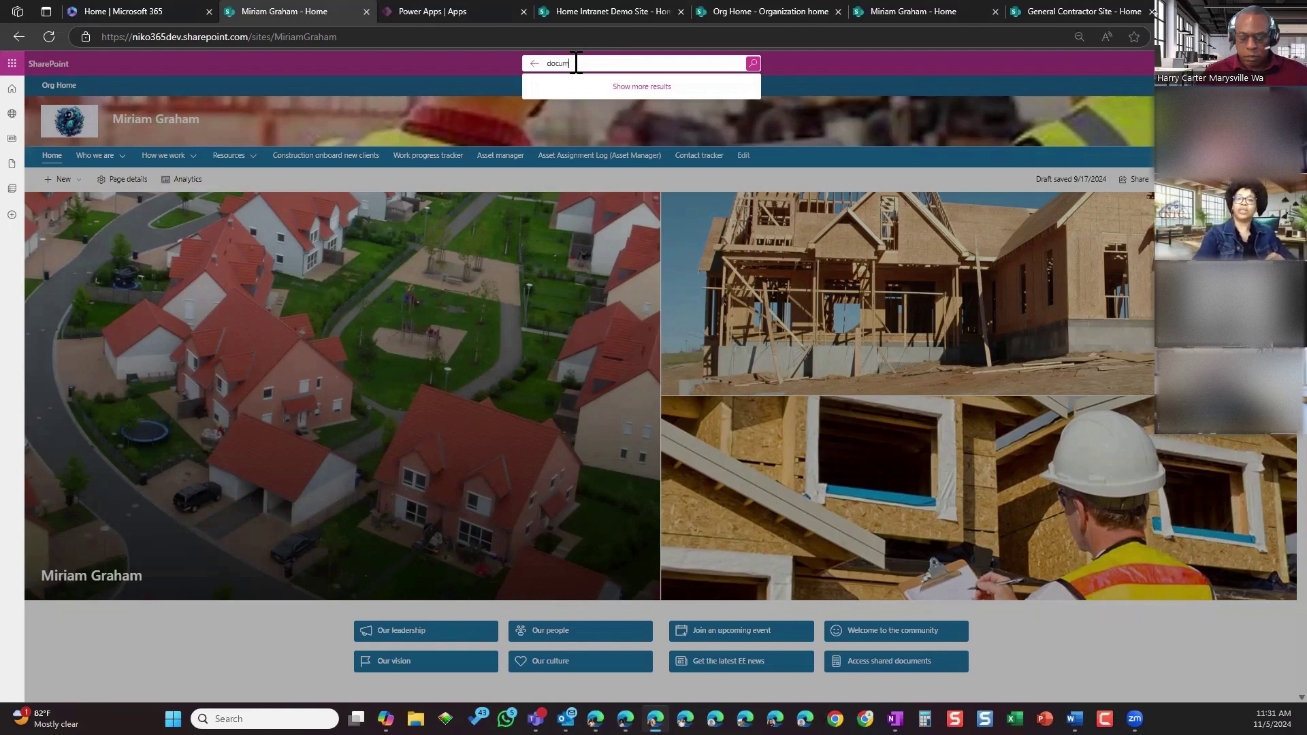
key("BackSpace")
key("BackSpace")
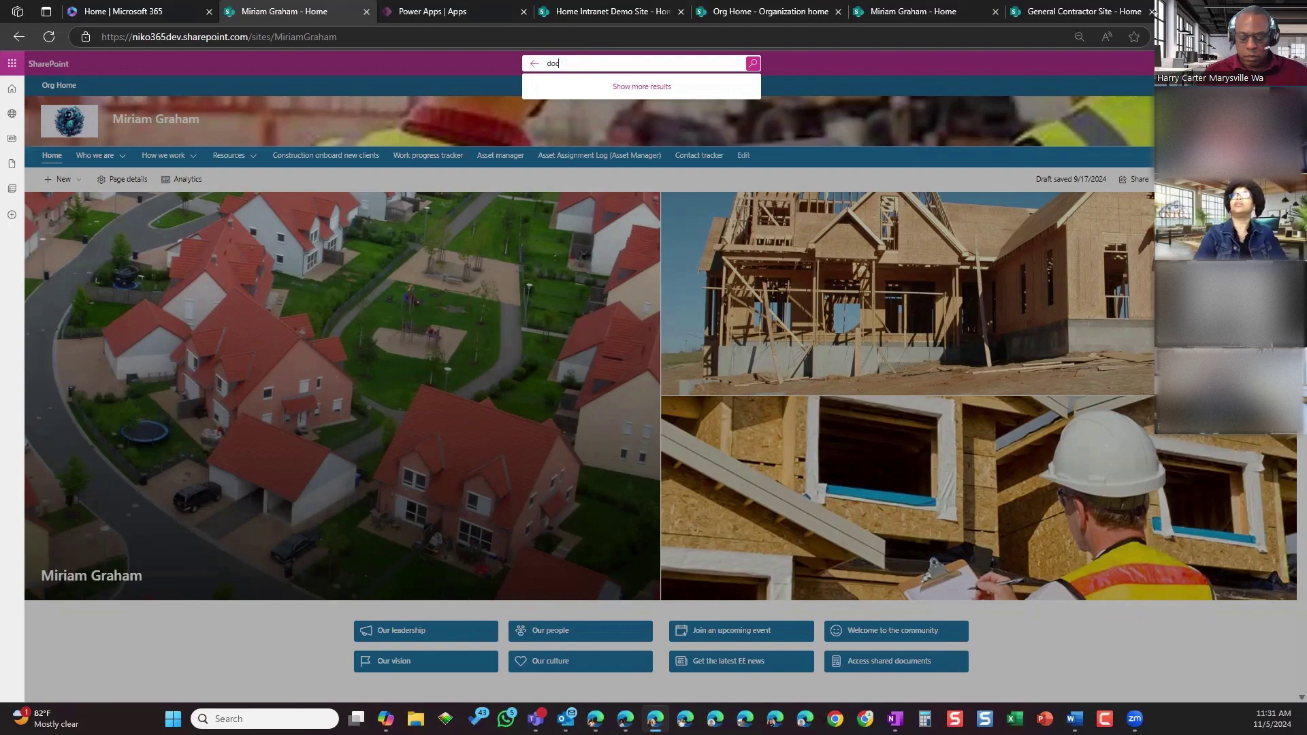
left_click(1286, 471)
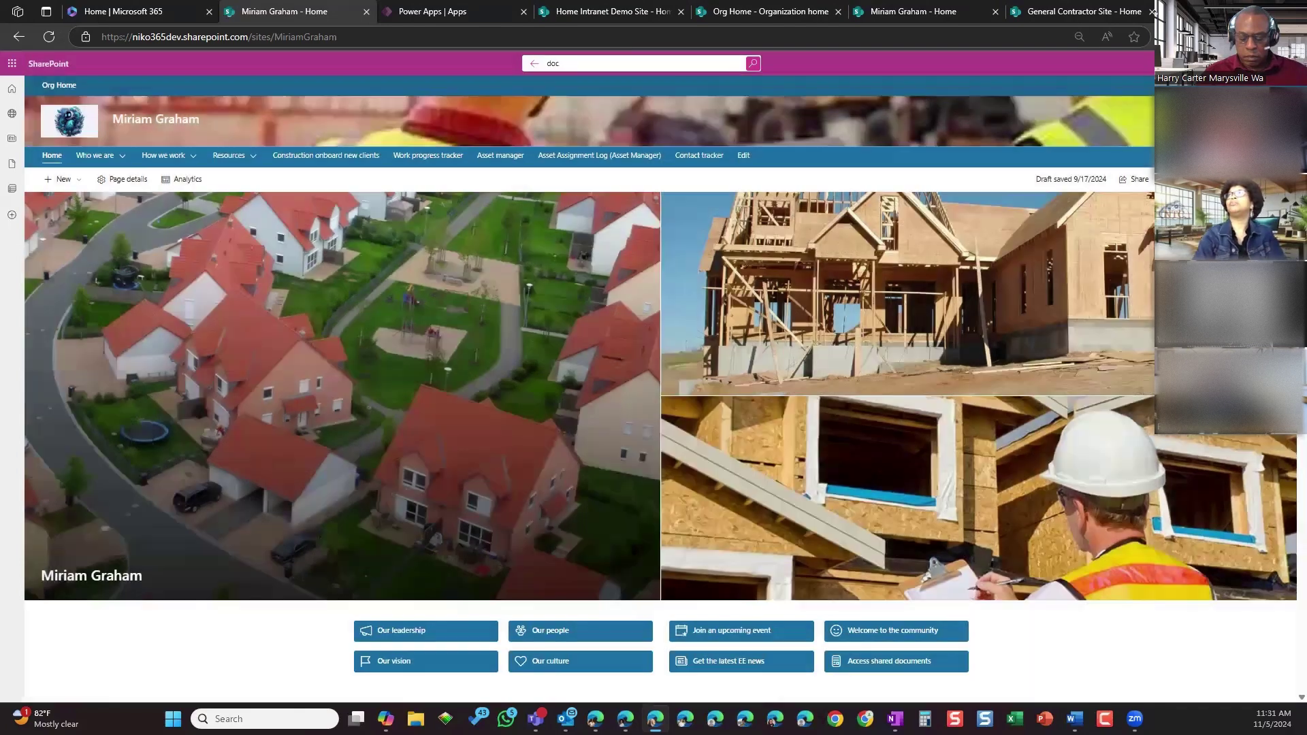
scroll(1286, 511, "down", 5)
scroll(1286, 511, "up", 5)
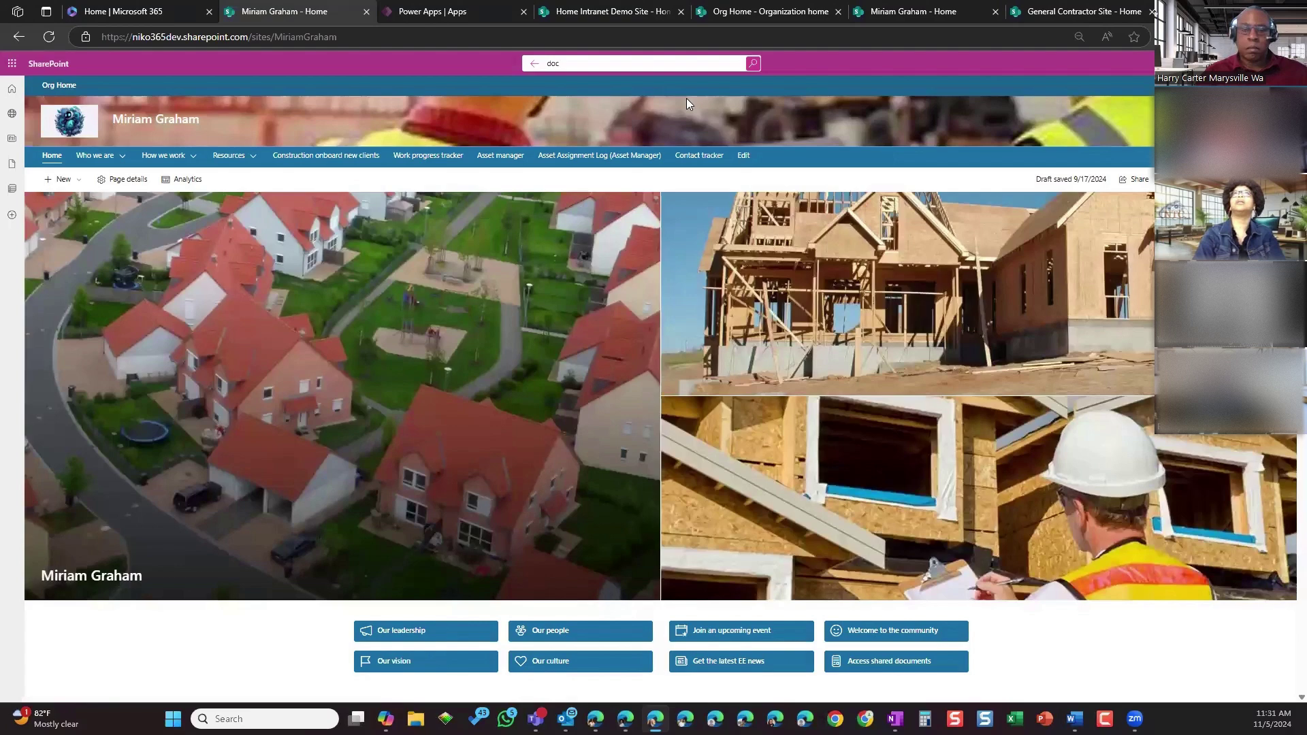
left_click(605, 65)
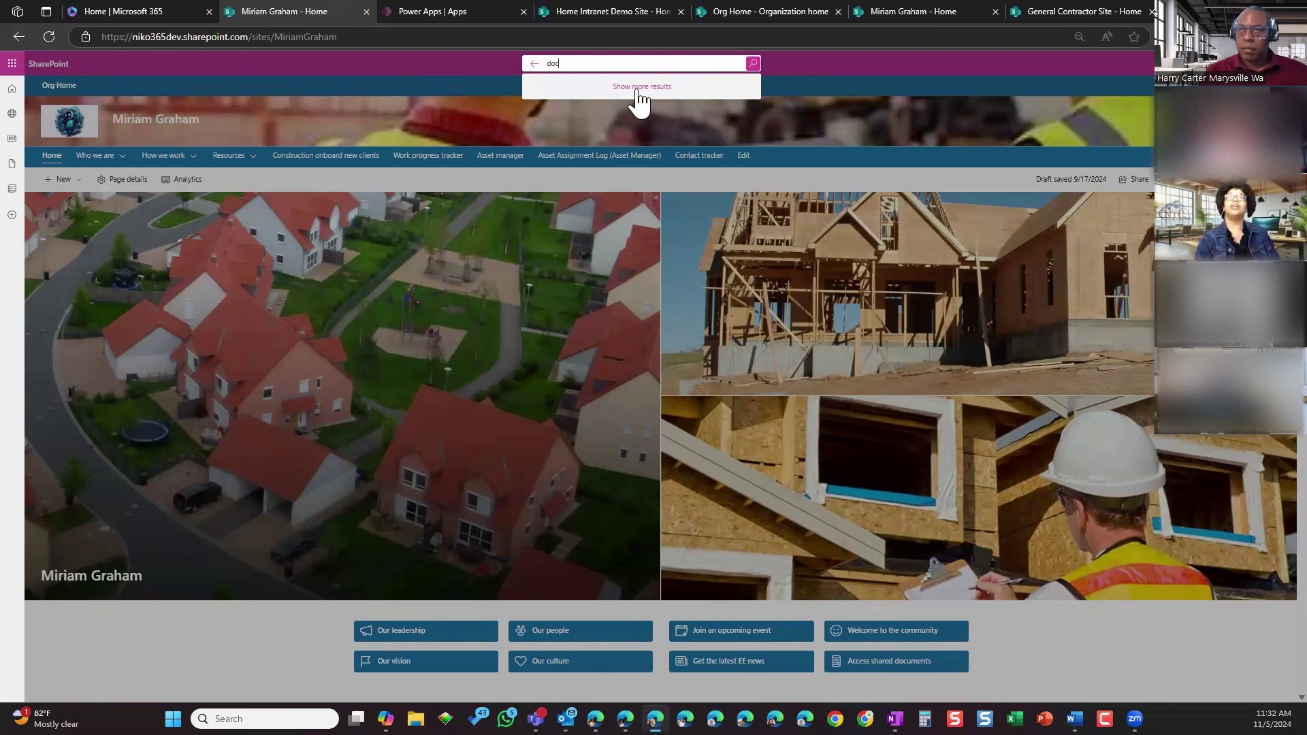
left_click(668, 113)
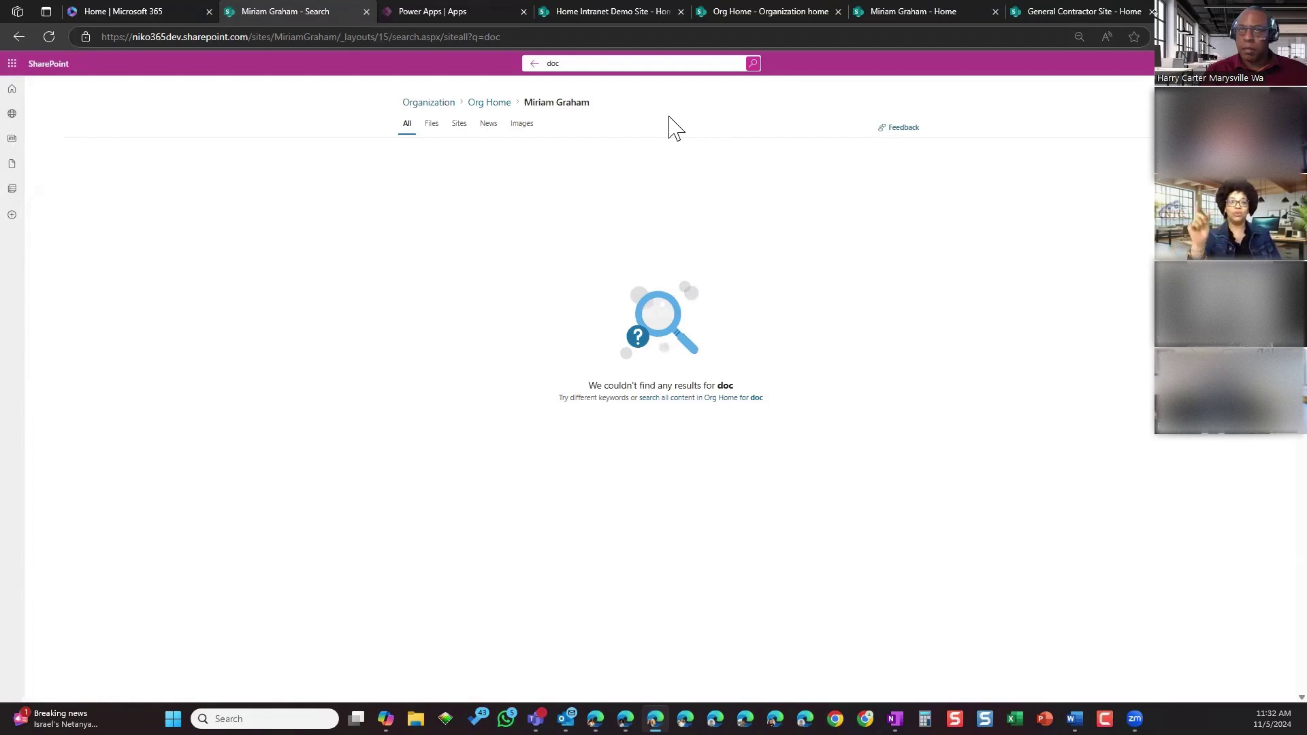
Search the current site for "doc*" with a wildcard and show the full results page
left_click(576, 63)
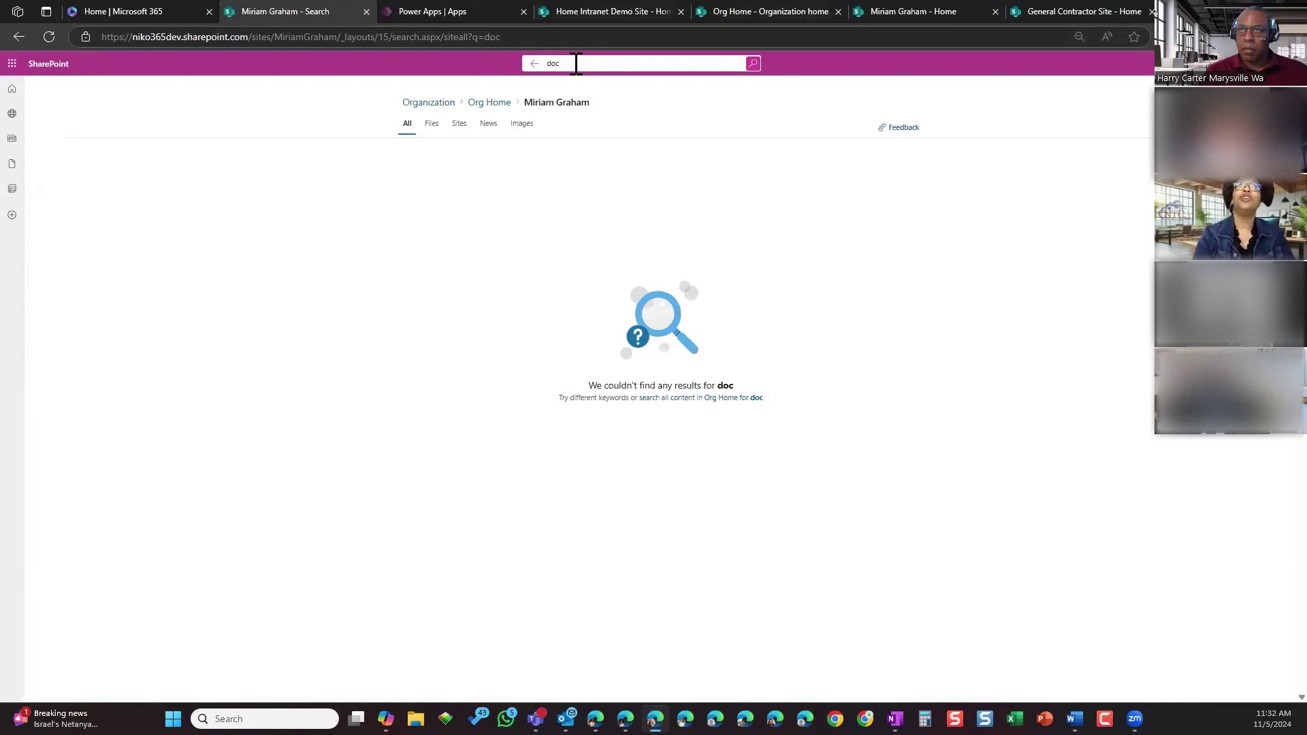
type("*")
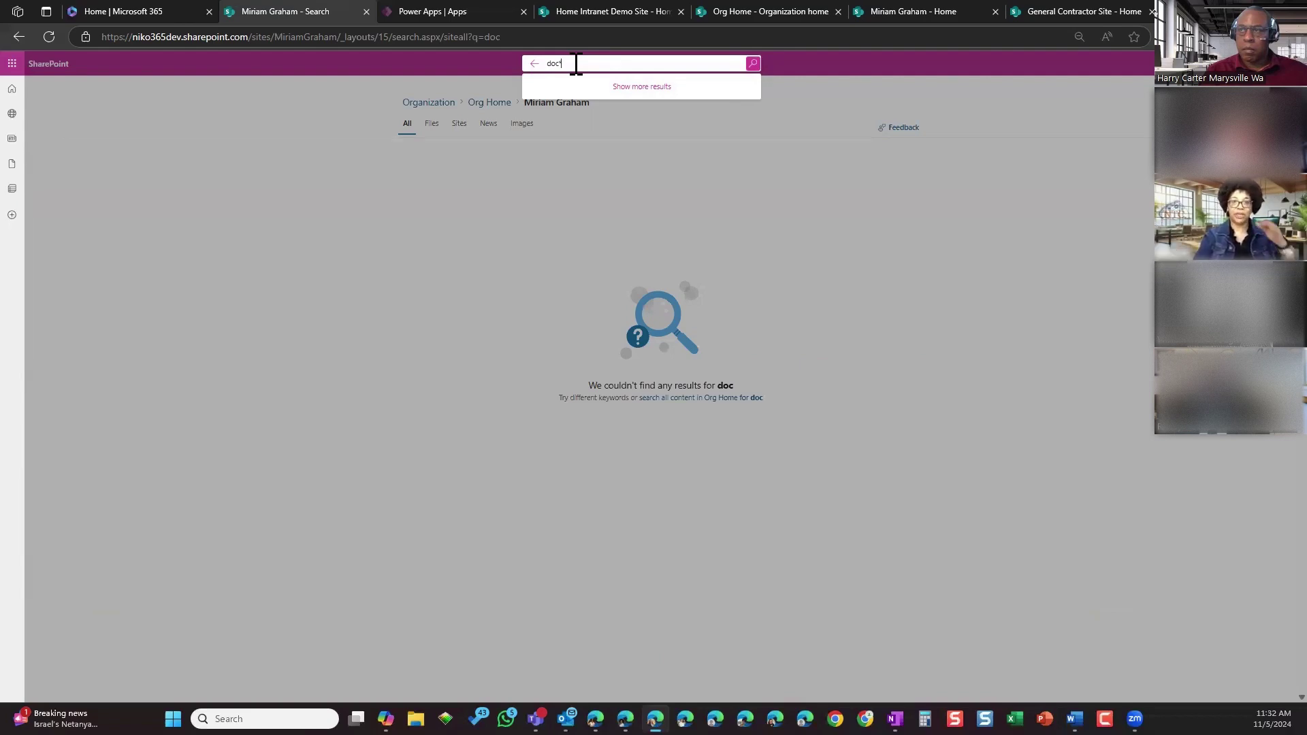
type("*")
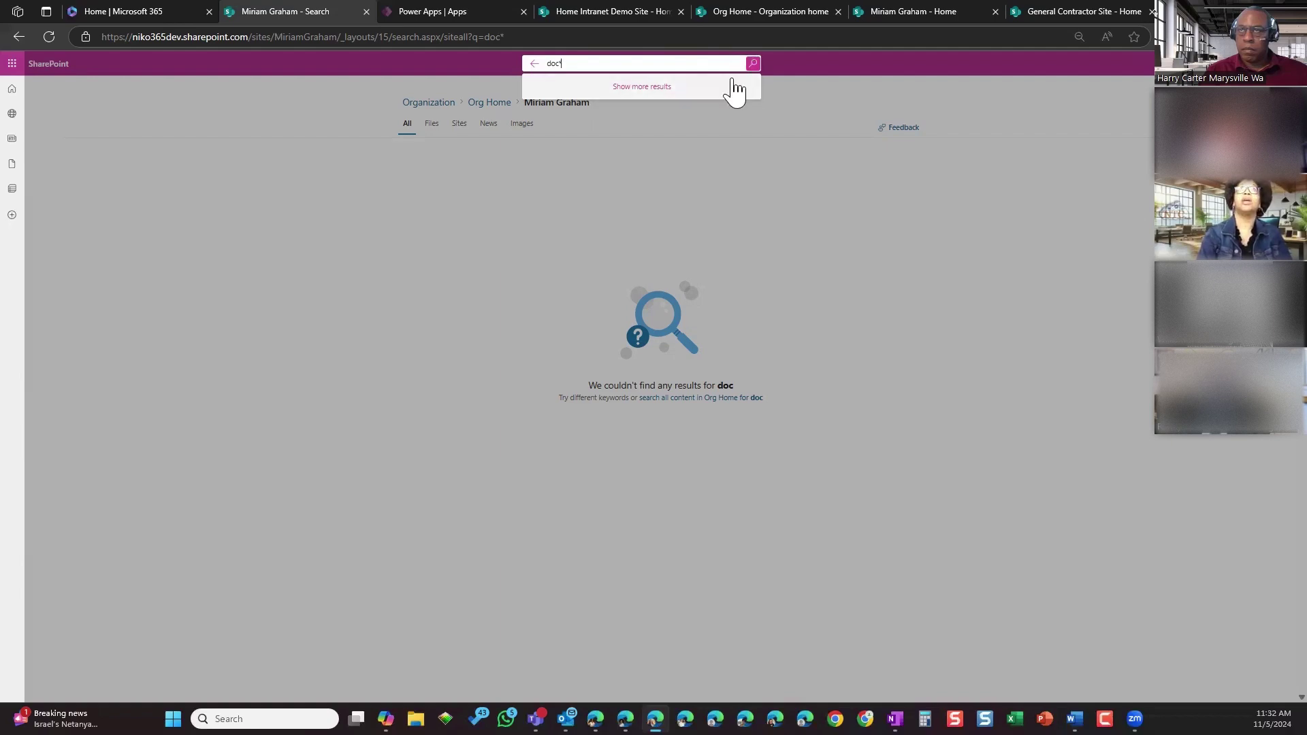
left_click(709, 94)
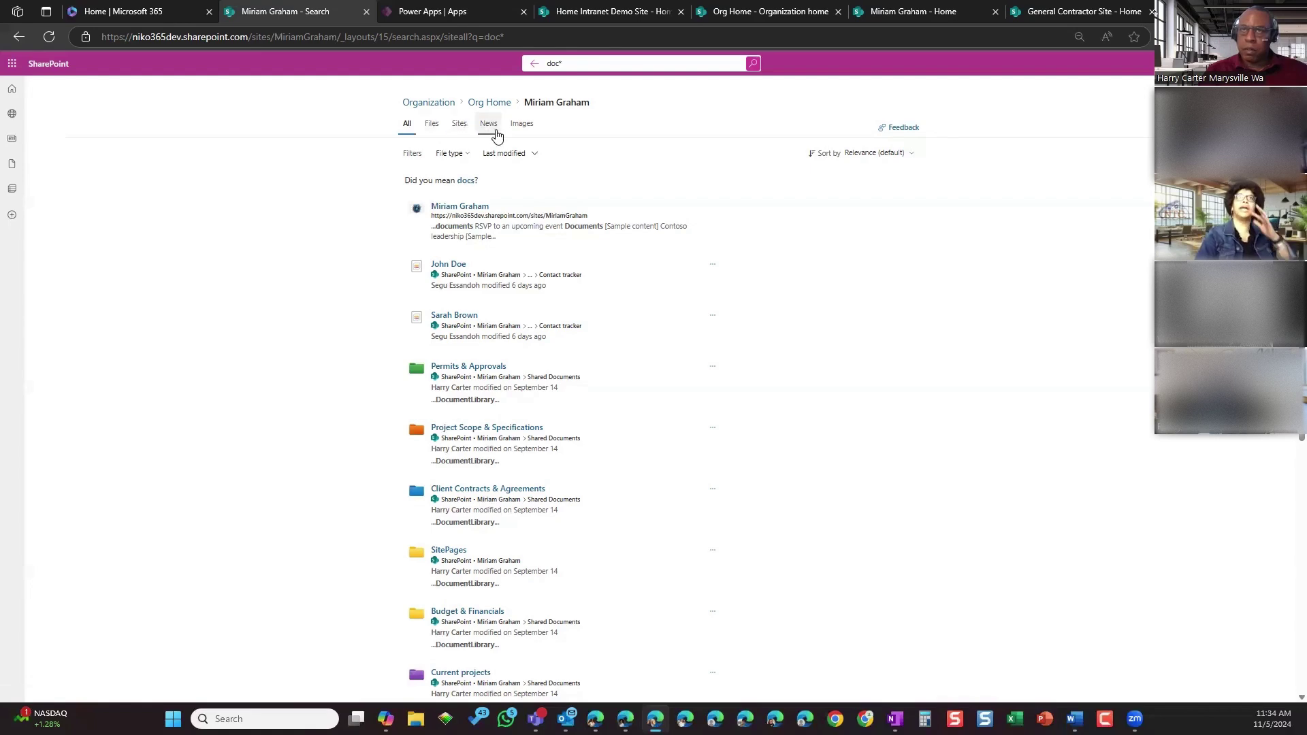
Examine the search results by category for files, all content and sites, including the file type and last modified filter options
left_click(432, 125)
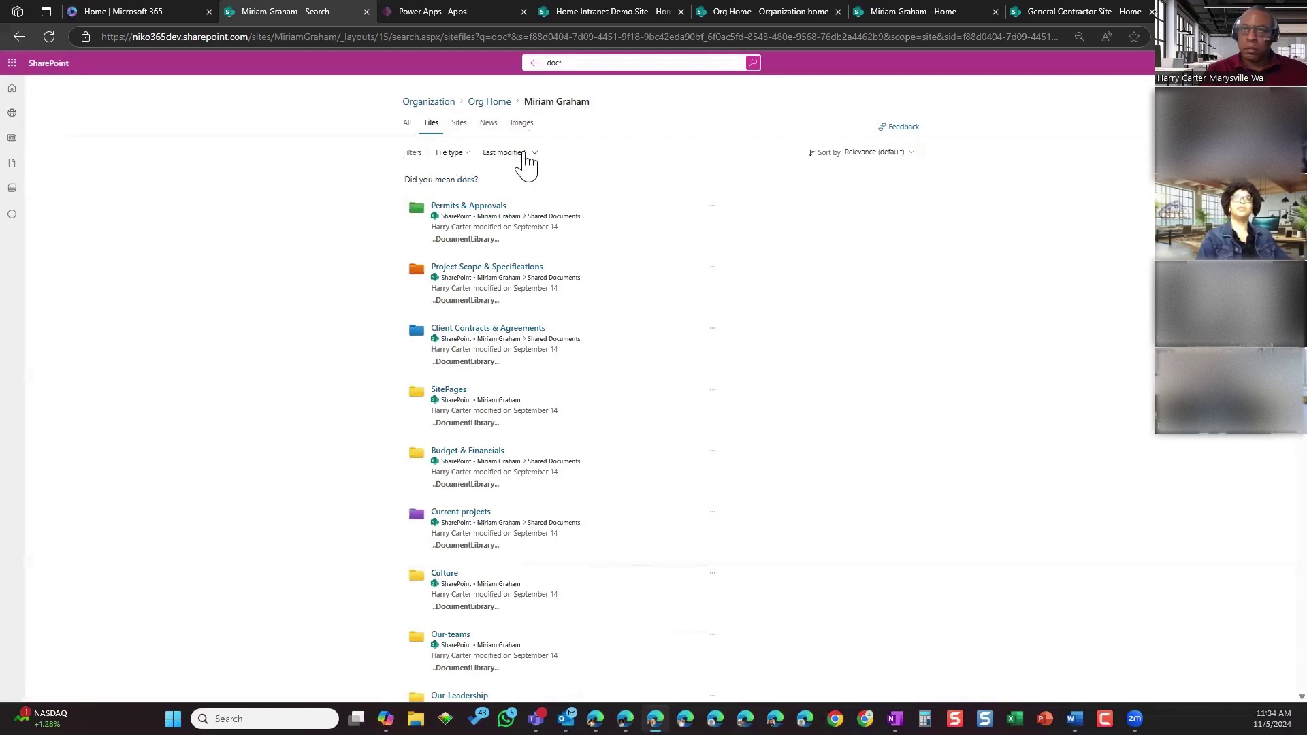
left_click(408, 127)
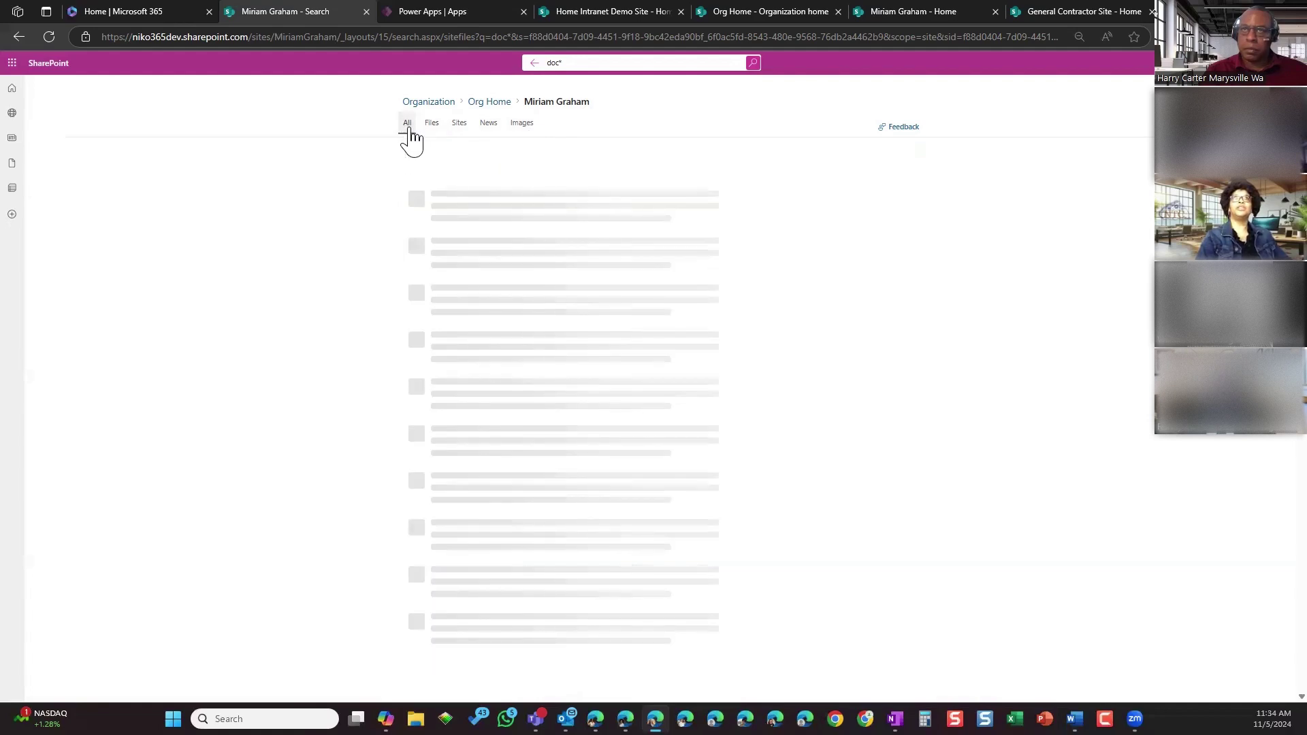
left_click(451, 152)
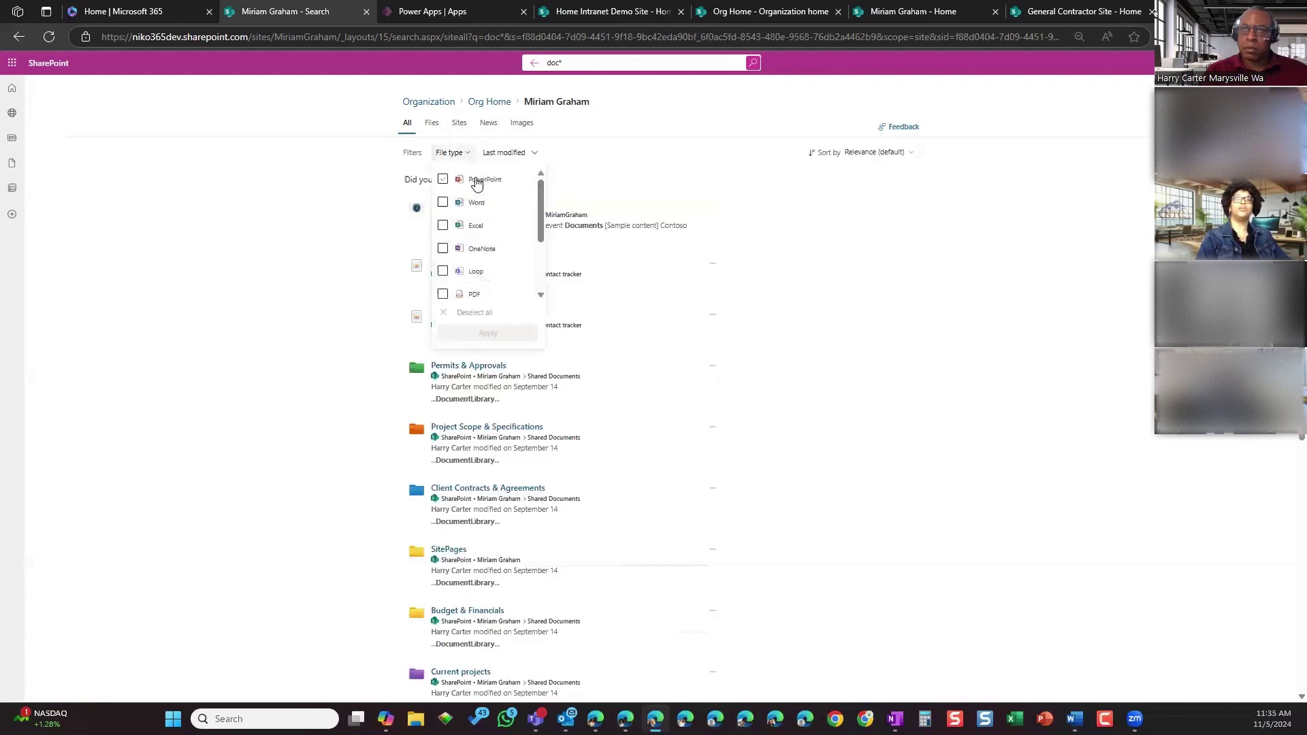
left_click(536, 153)
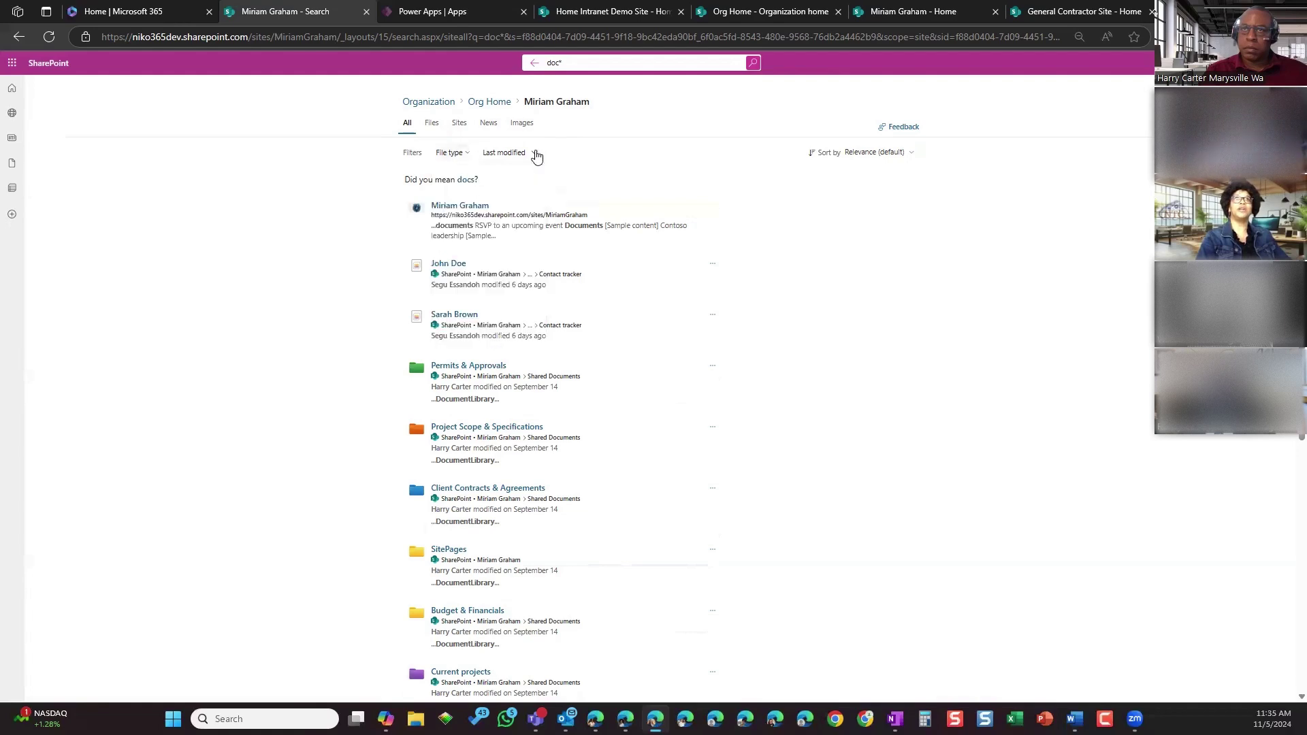
left_click(436, 133)
left_click(435, 133)
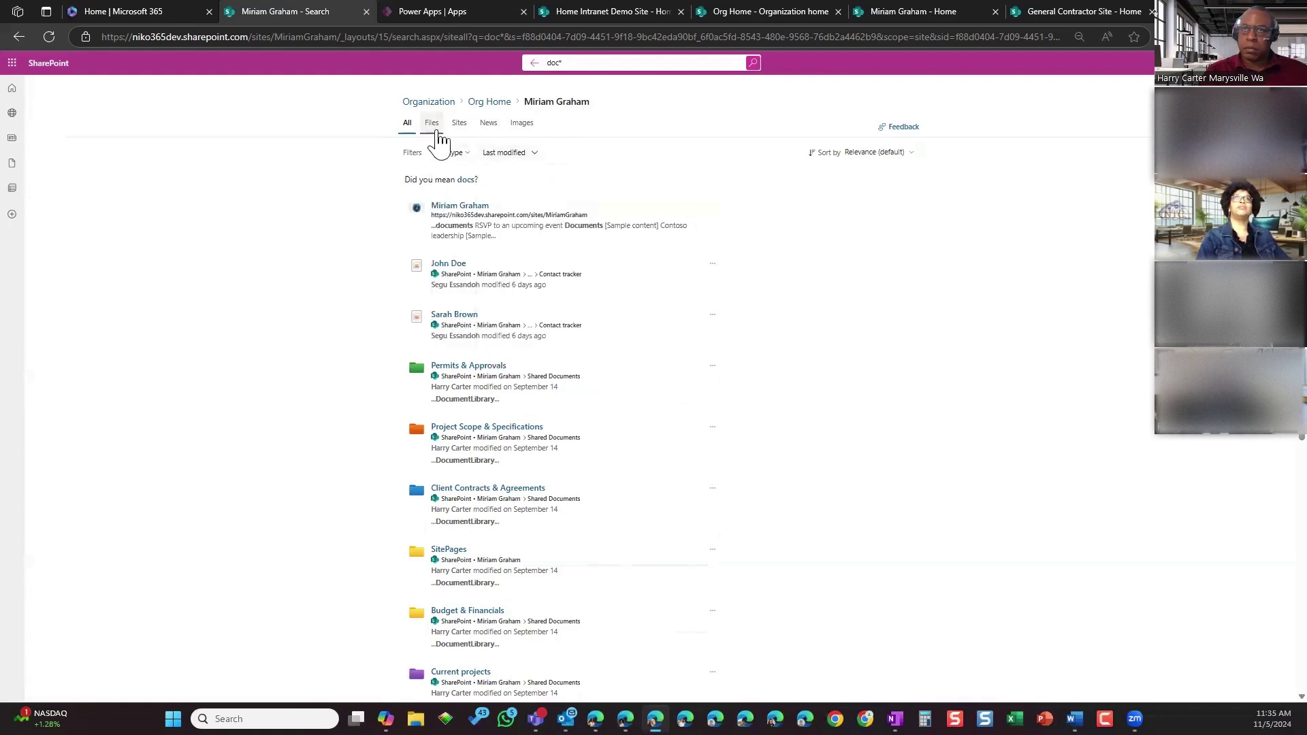
left_click(470, 137)
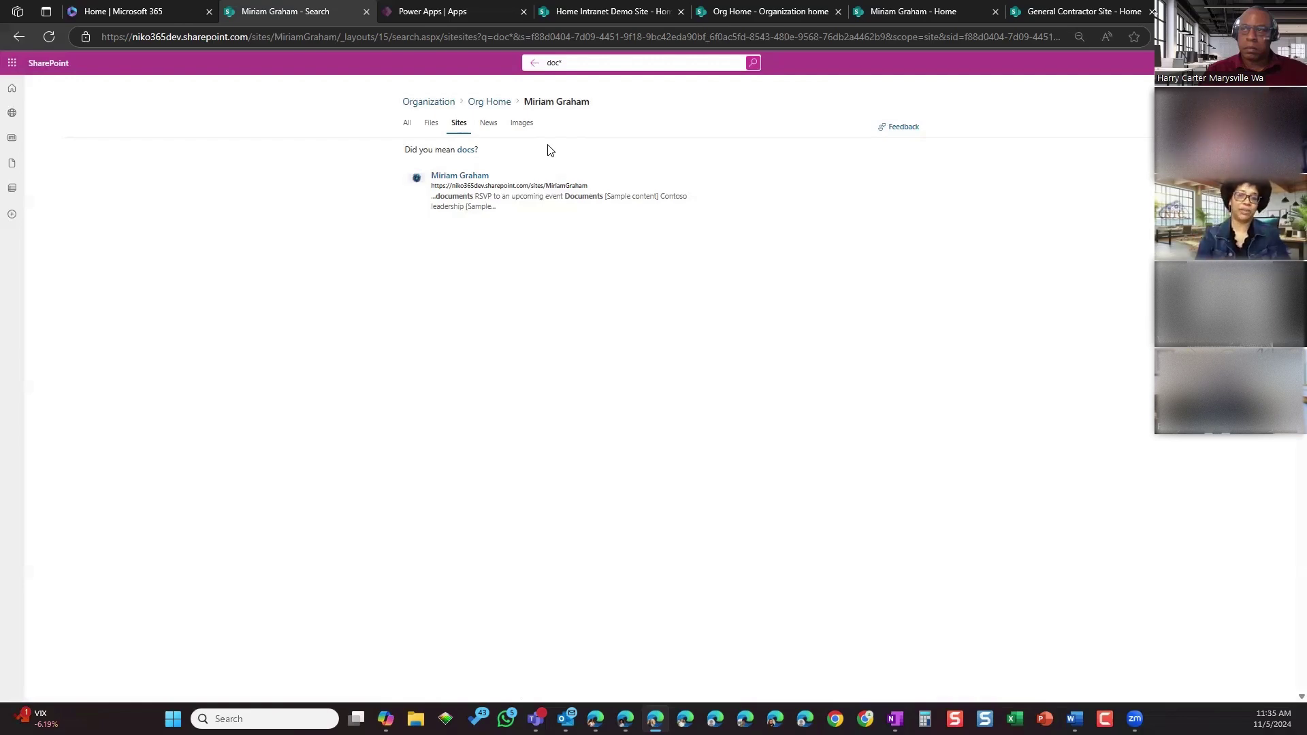
Leave the search results for the site's home page and view the Work progress tracker and Asset manager lists
left_click(533, 65)
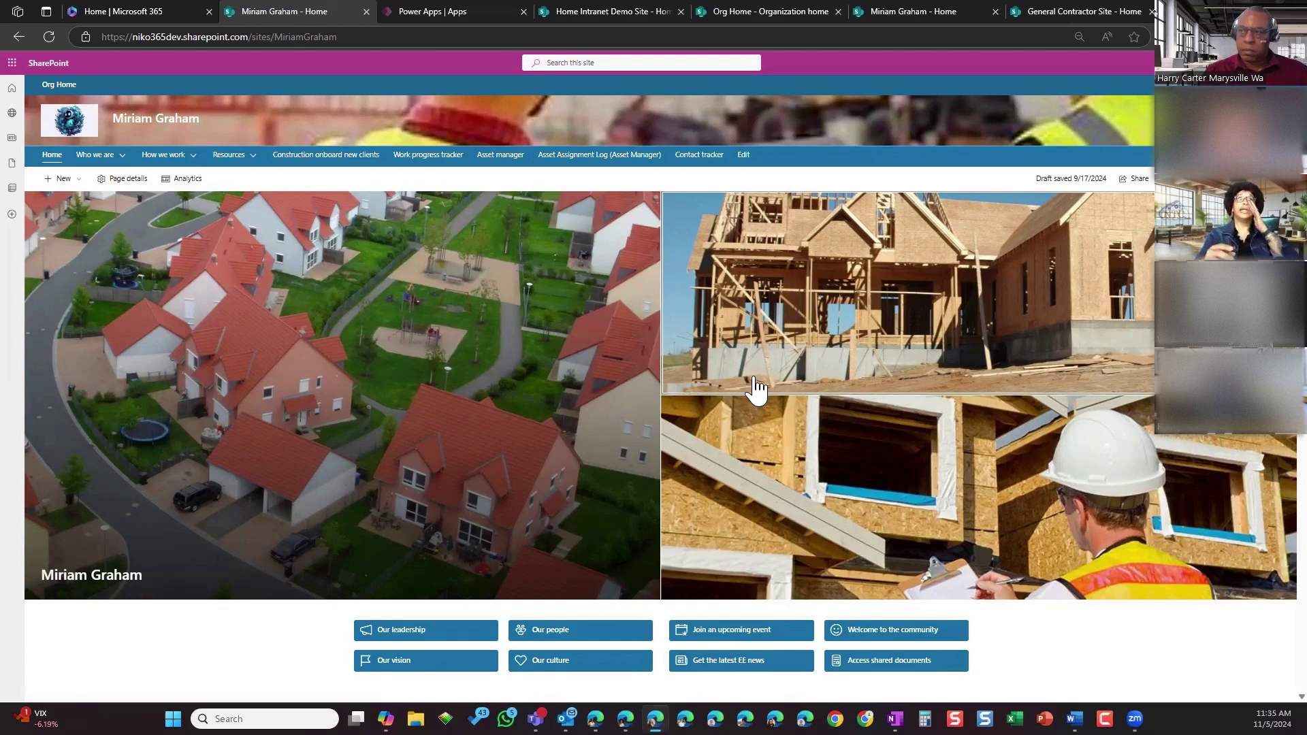
left_click(429, 153)
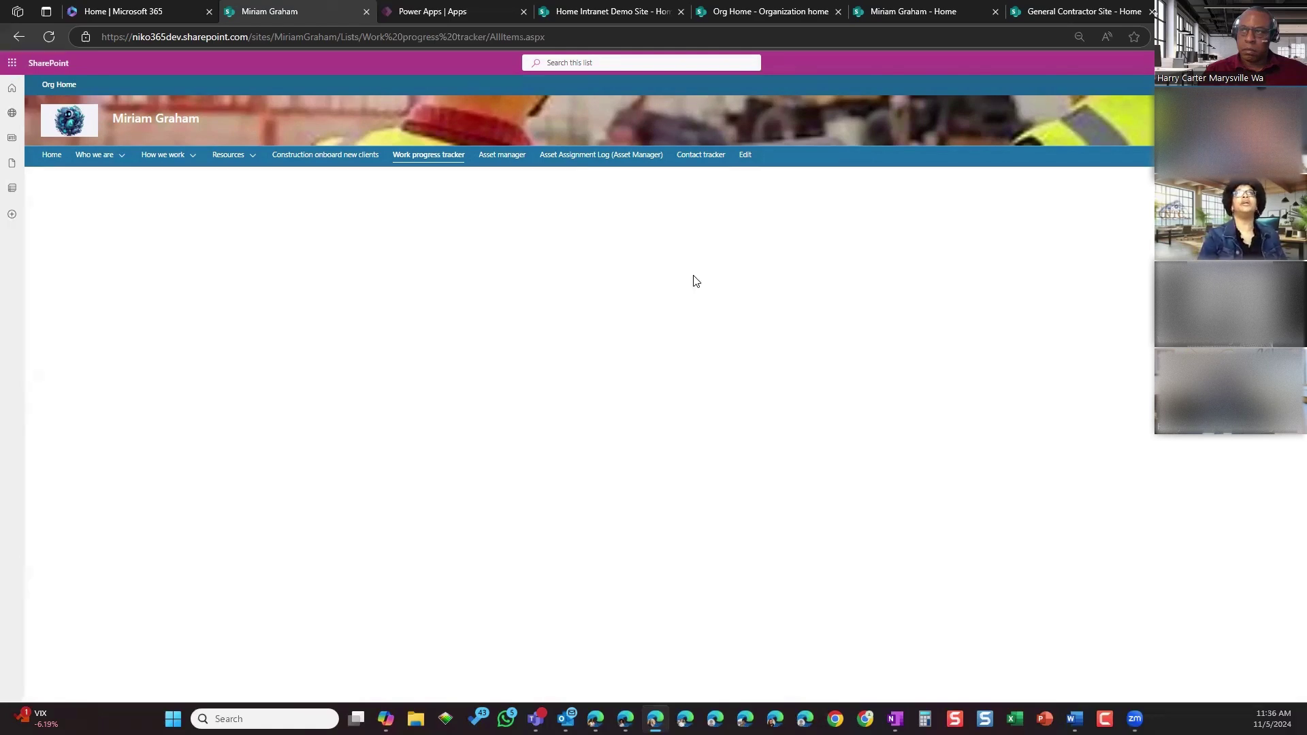
left_click(48, 40)
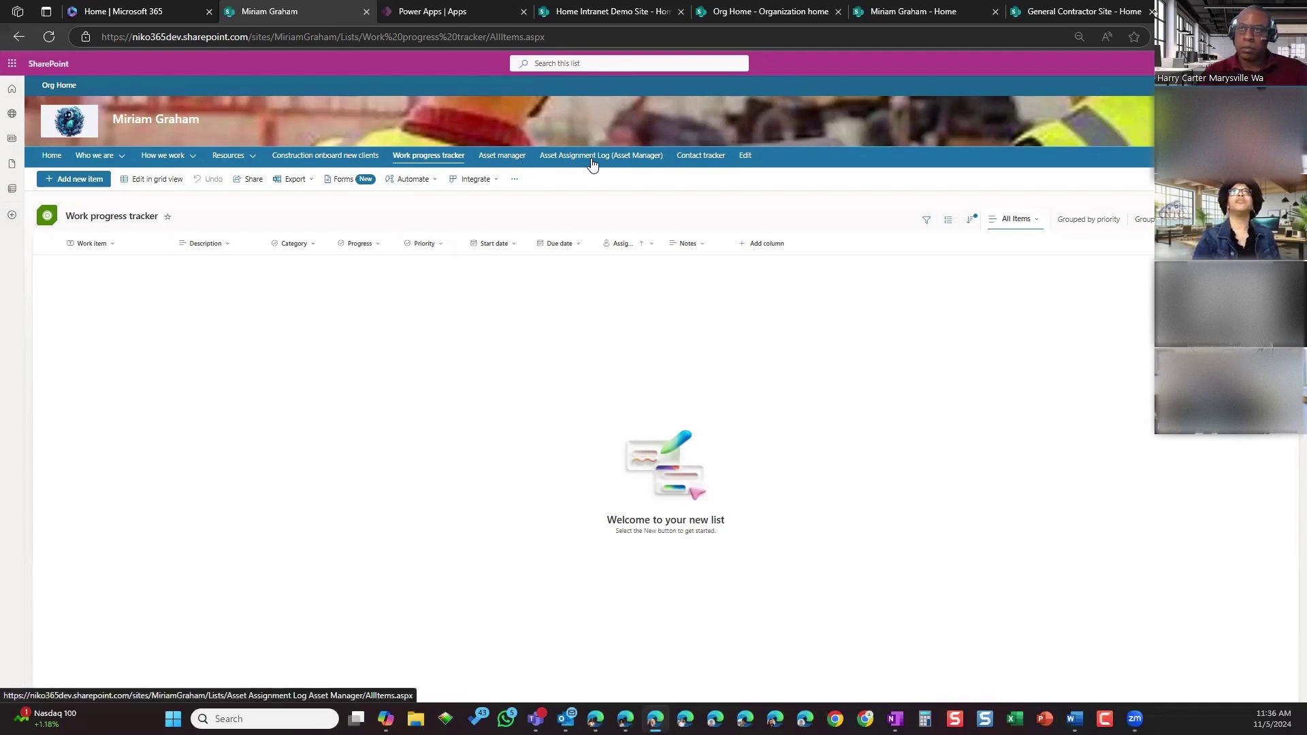
left_click(515, 158)
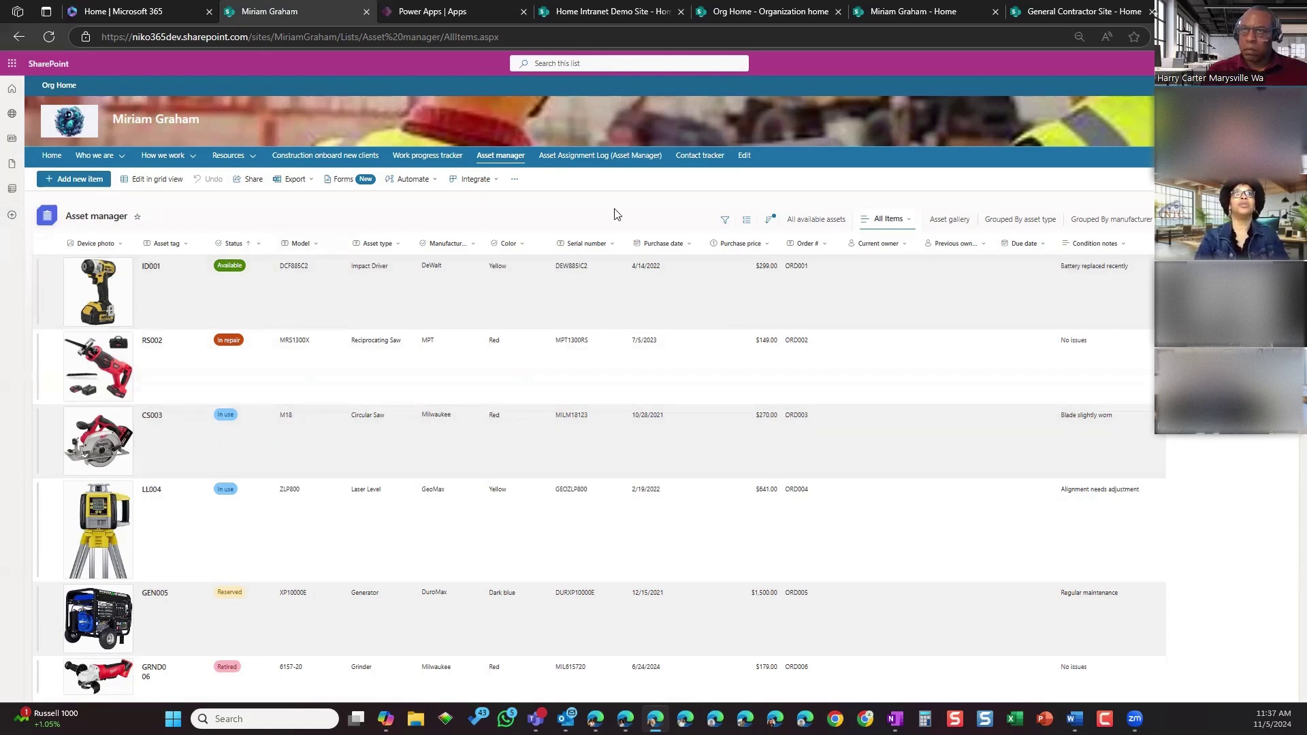
Return to the site's home page, open its full Documents library and view the file types available for creation
left_click(52, 157)
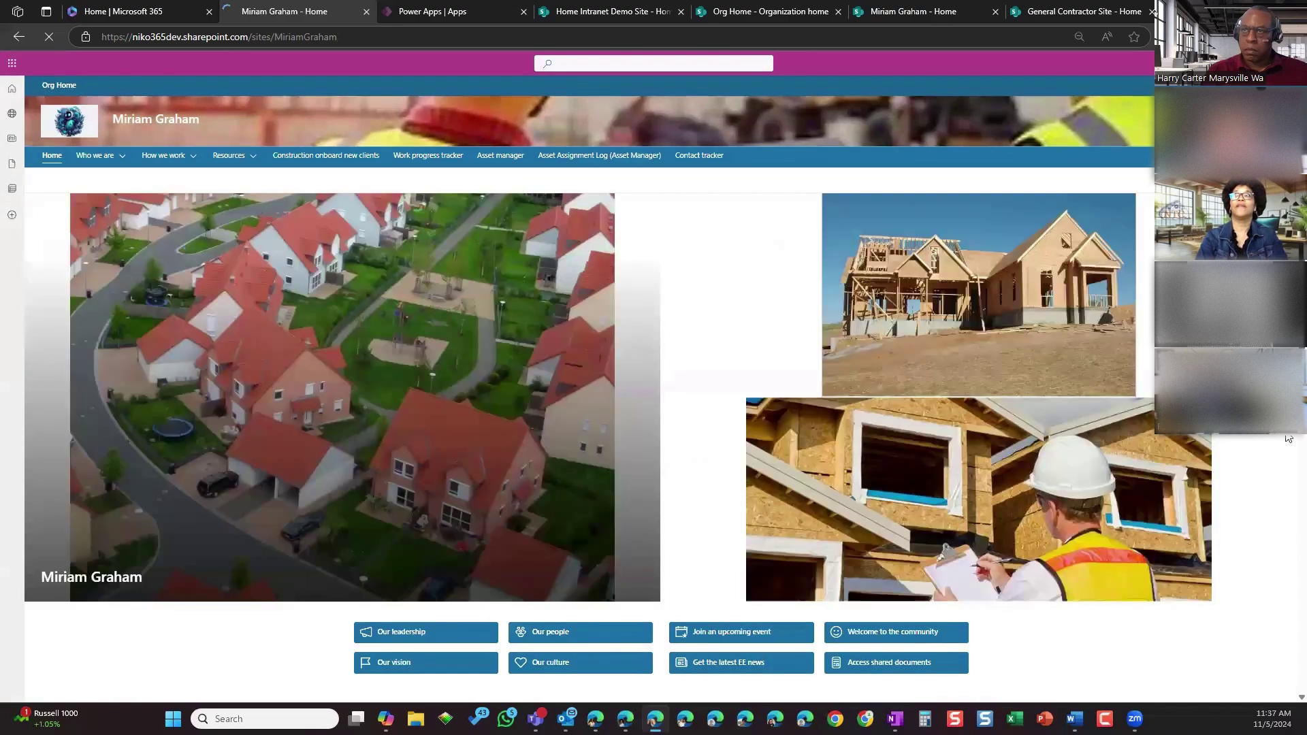
scroll(834, 382, "down", 6)
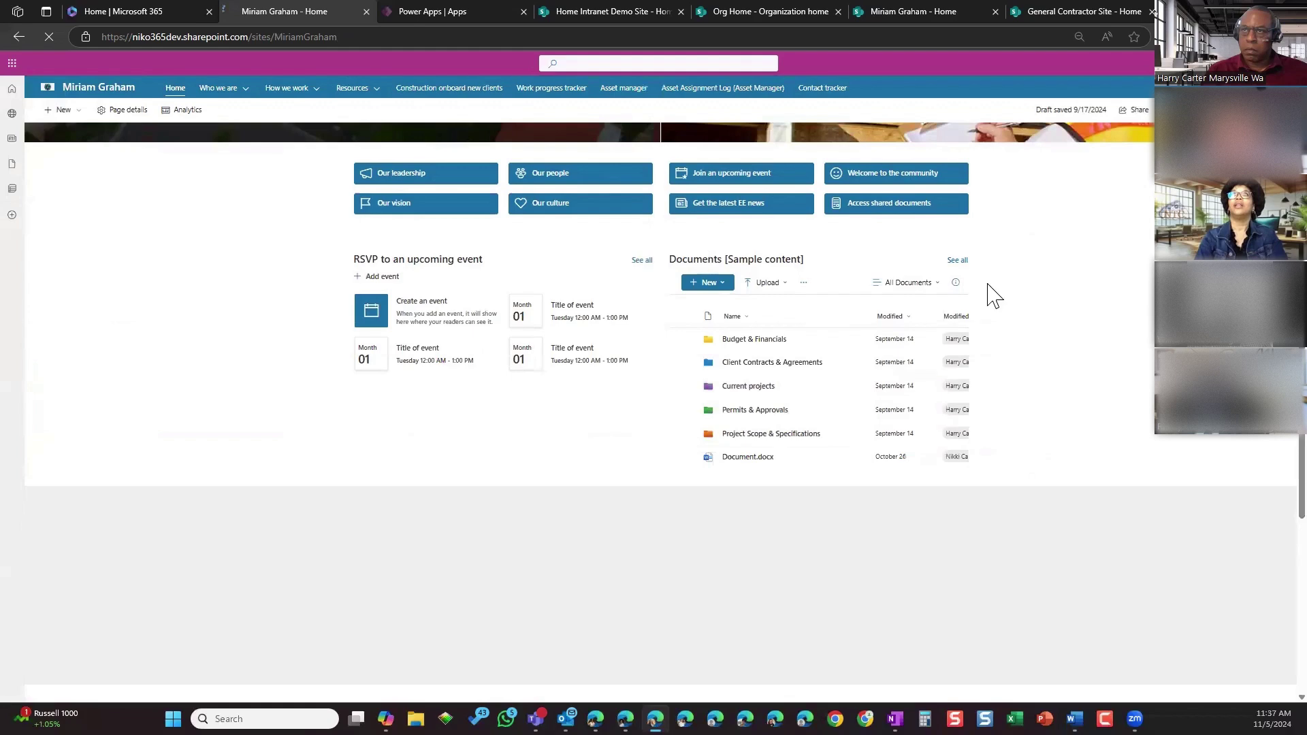
left_click(958, 261)
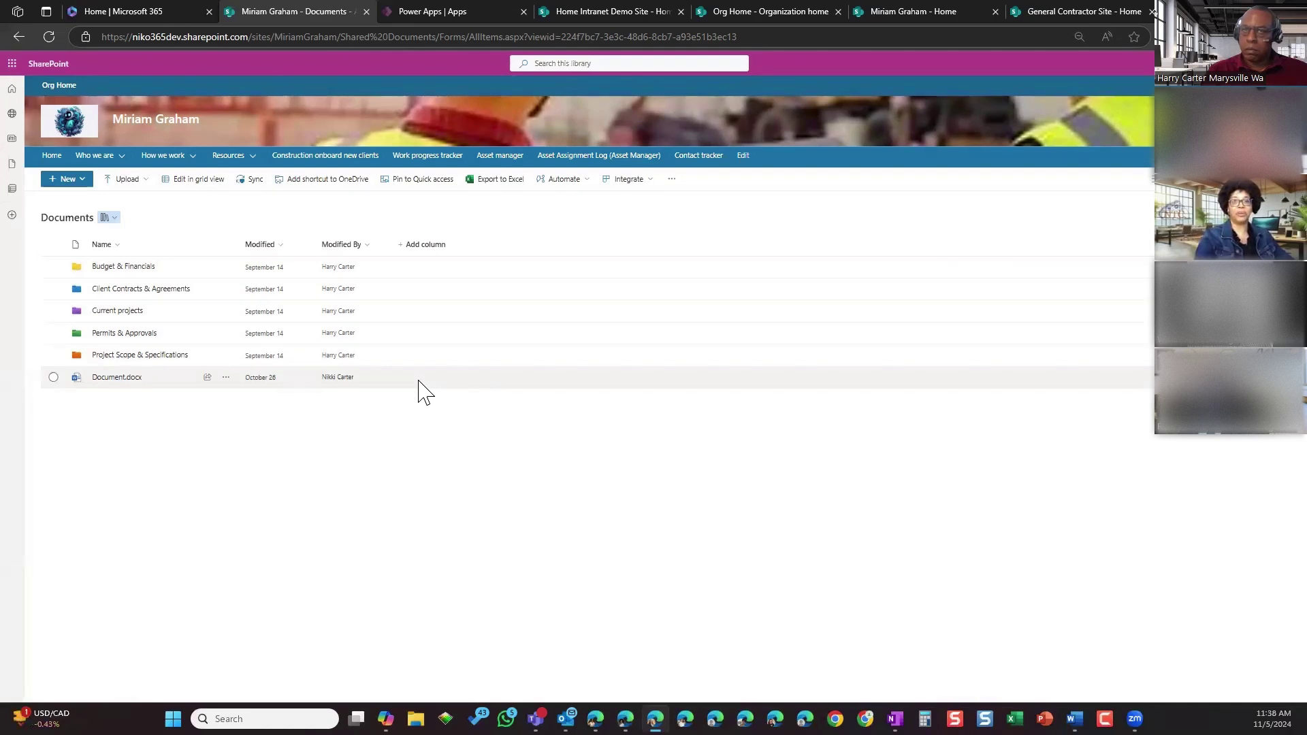
left_click(75, 179)
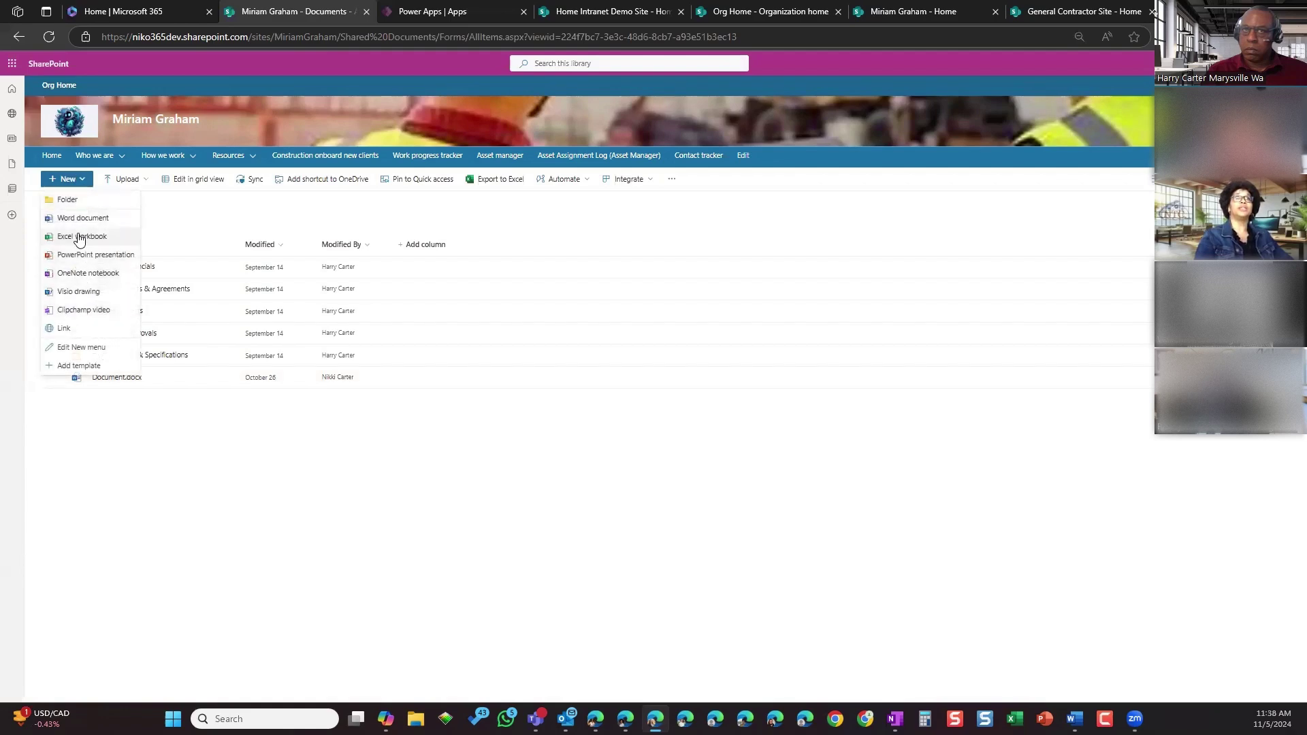
Open the Asset manager list in a separate browser tab, examine its new item form fields and close the form without saving
right_click(500, 158)
left_click(534, 172)
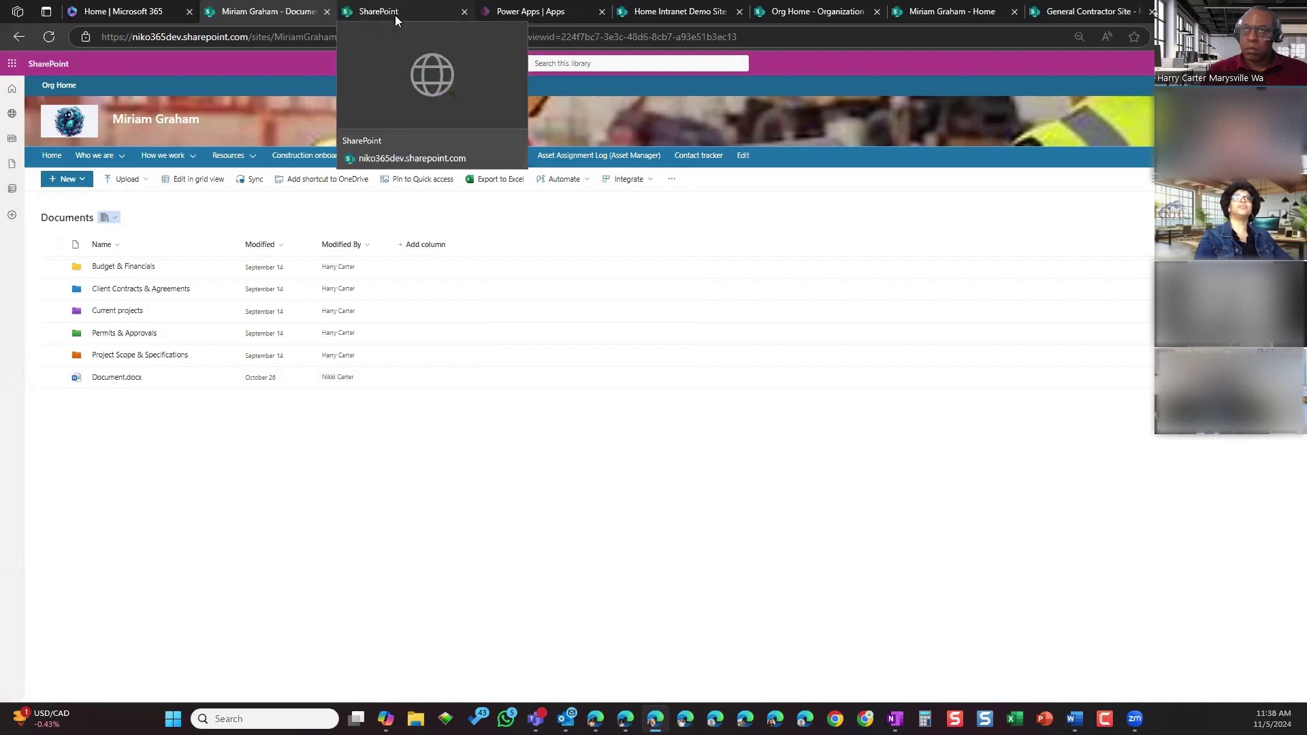
left_click(395, 15)
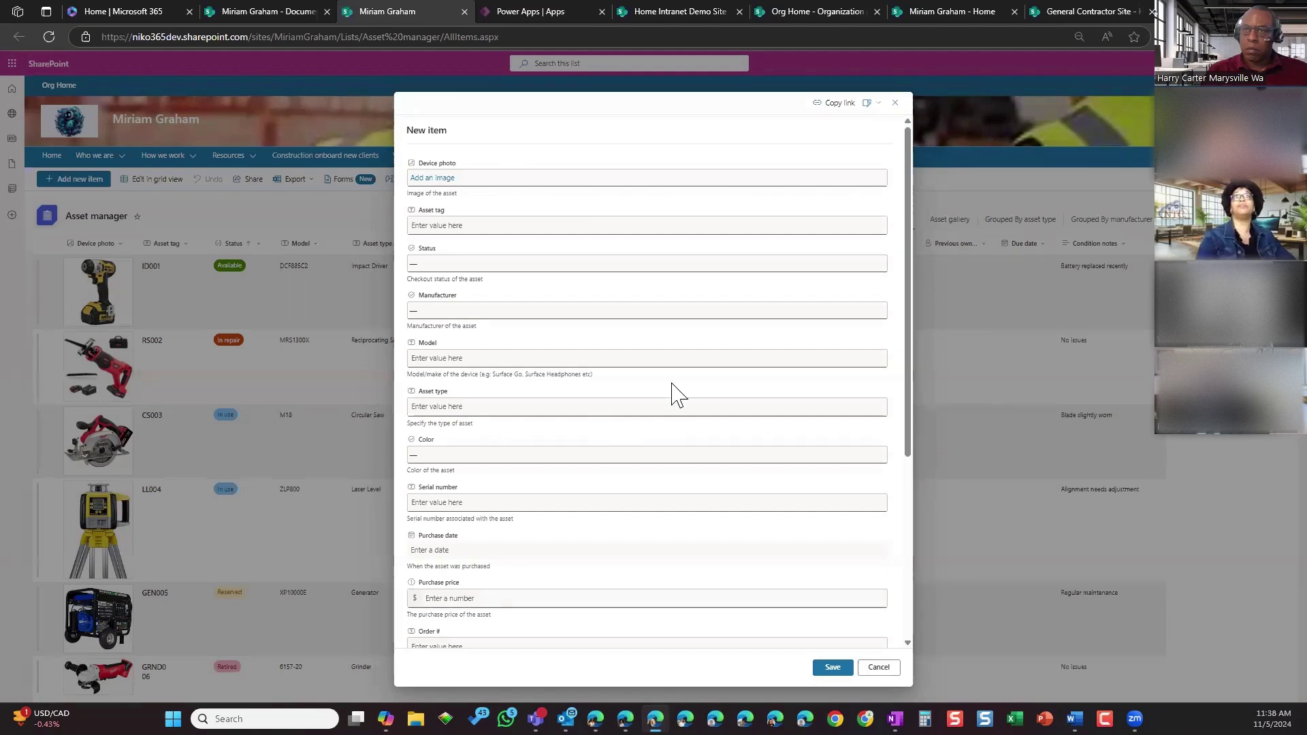
left_click(896, 102)
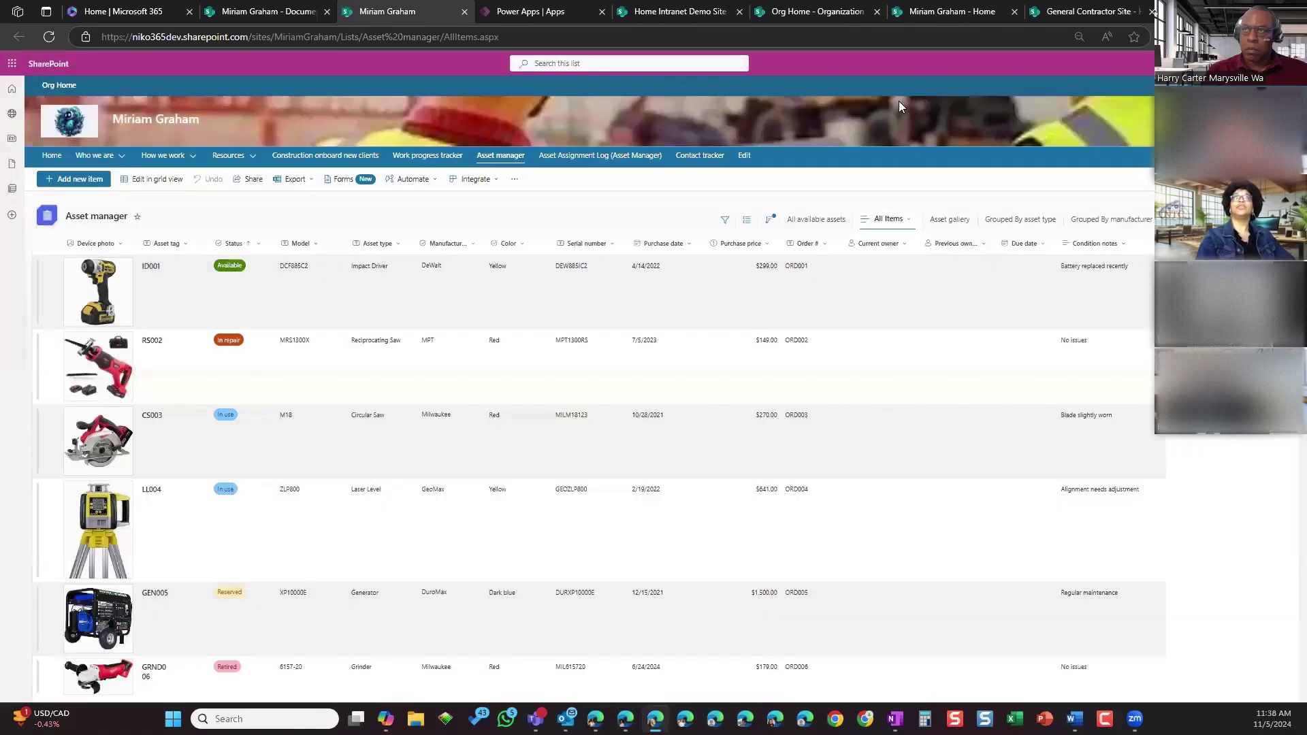
left_click(81, 179)
left_click_drag(906, 299, 943, 497)
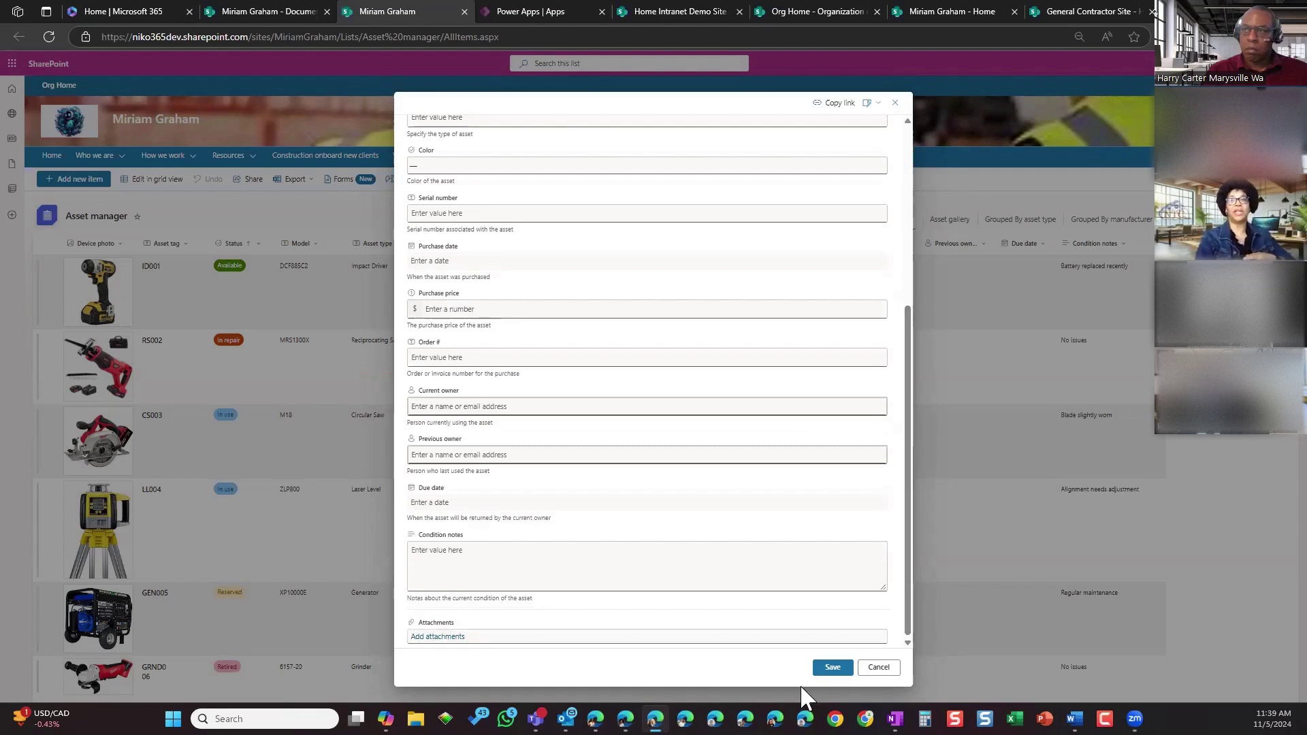
left_click(878, 667)
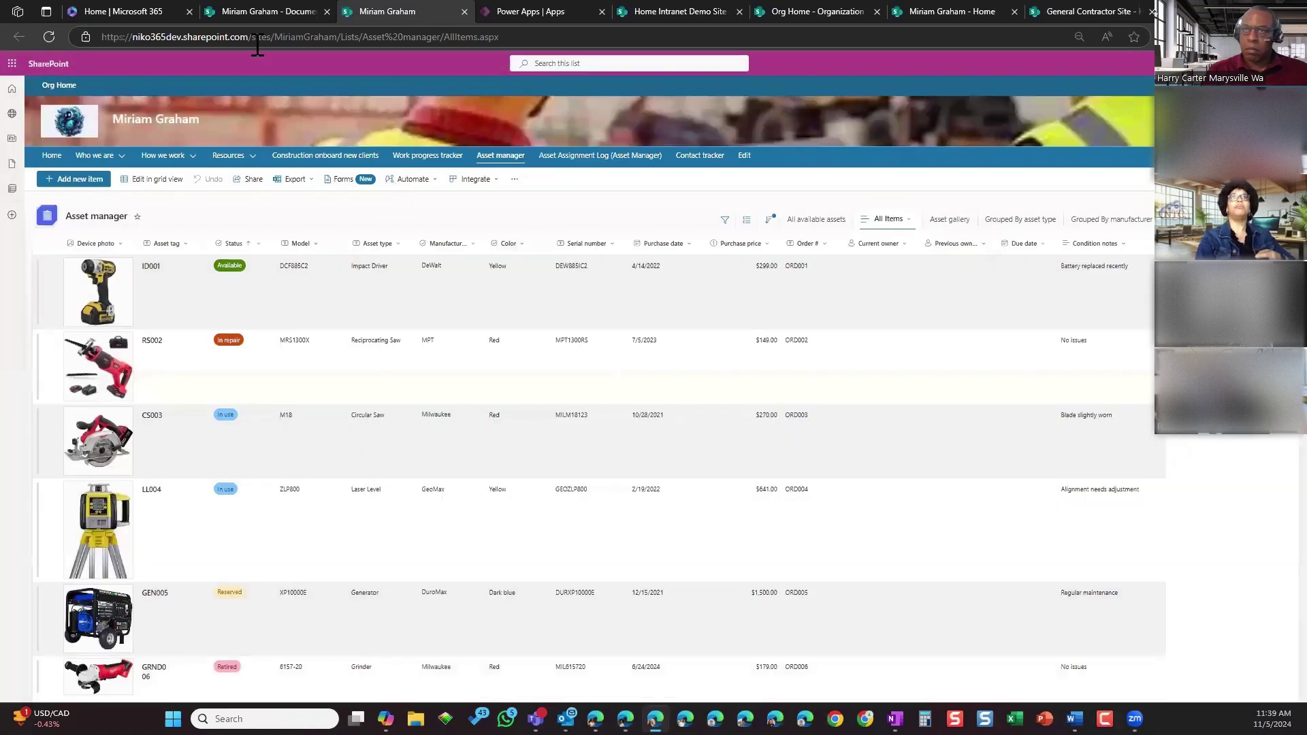
Create a new Word document in the site's Documents library
left_click(262, 12)
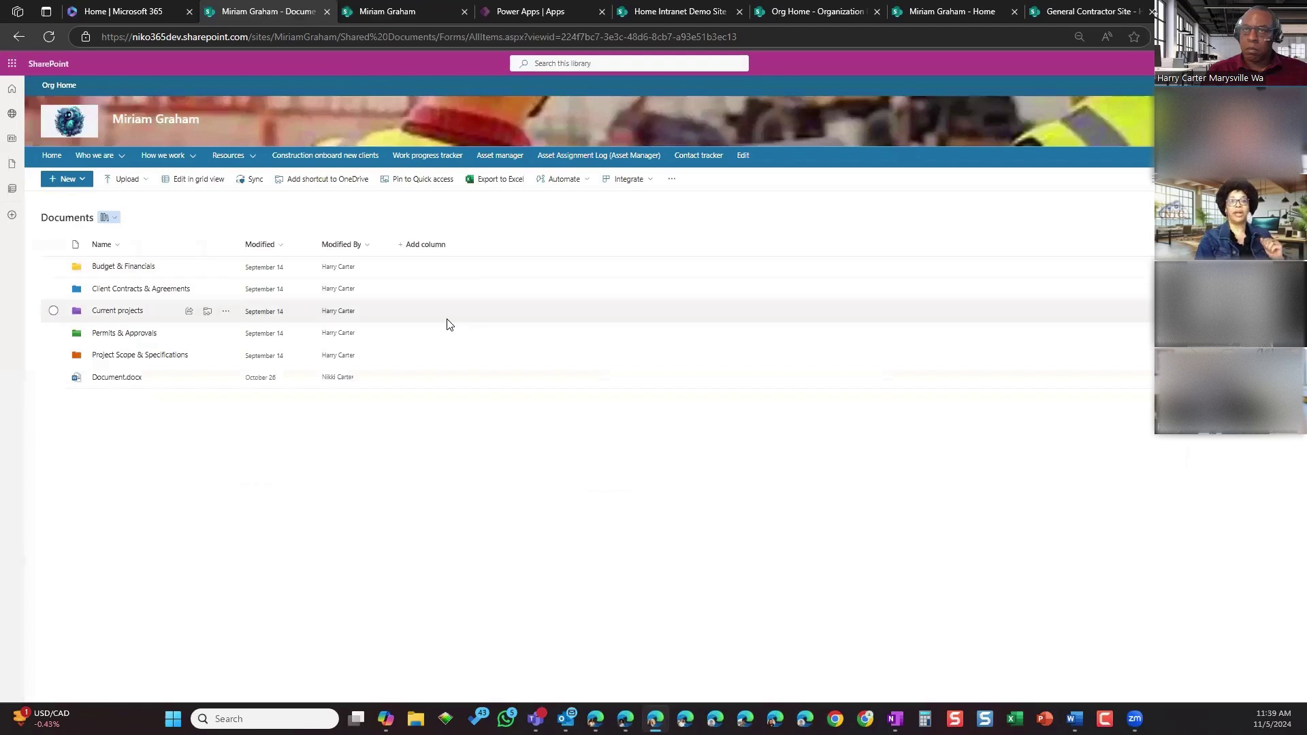
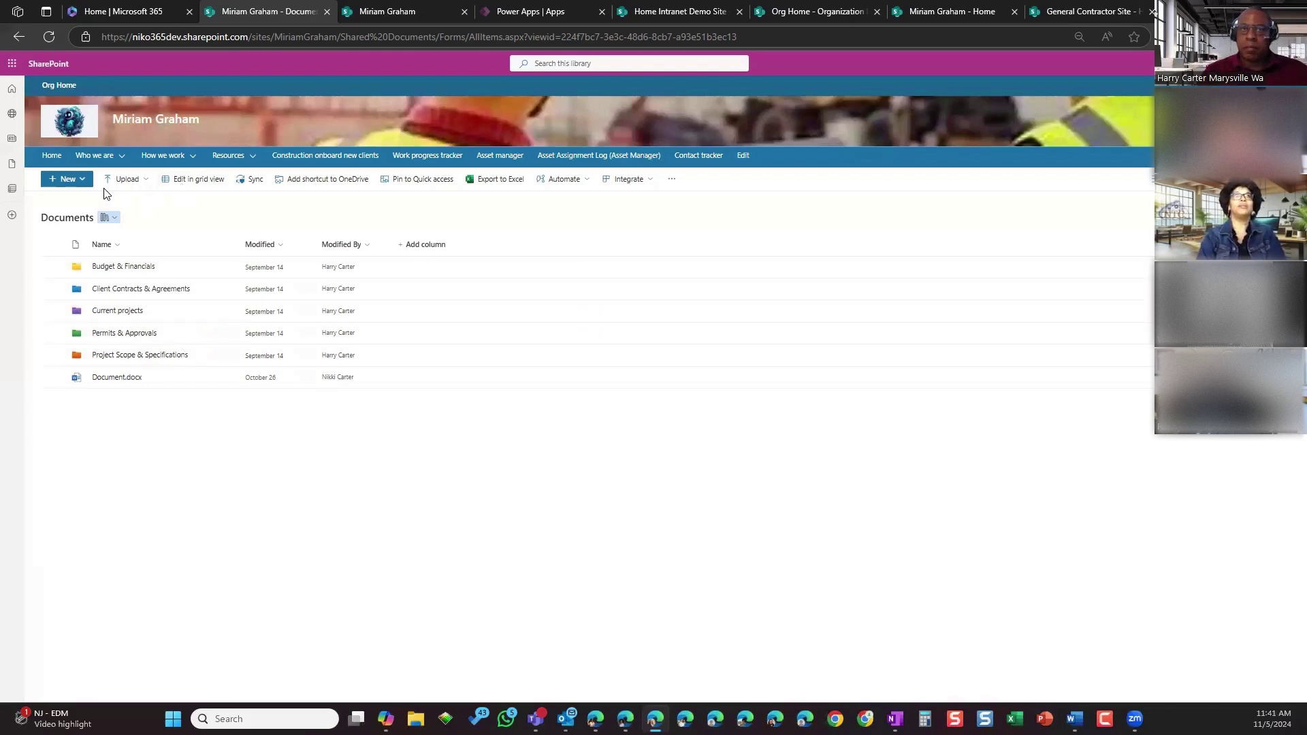
left_click(71, 179)
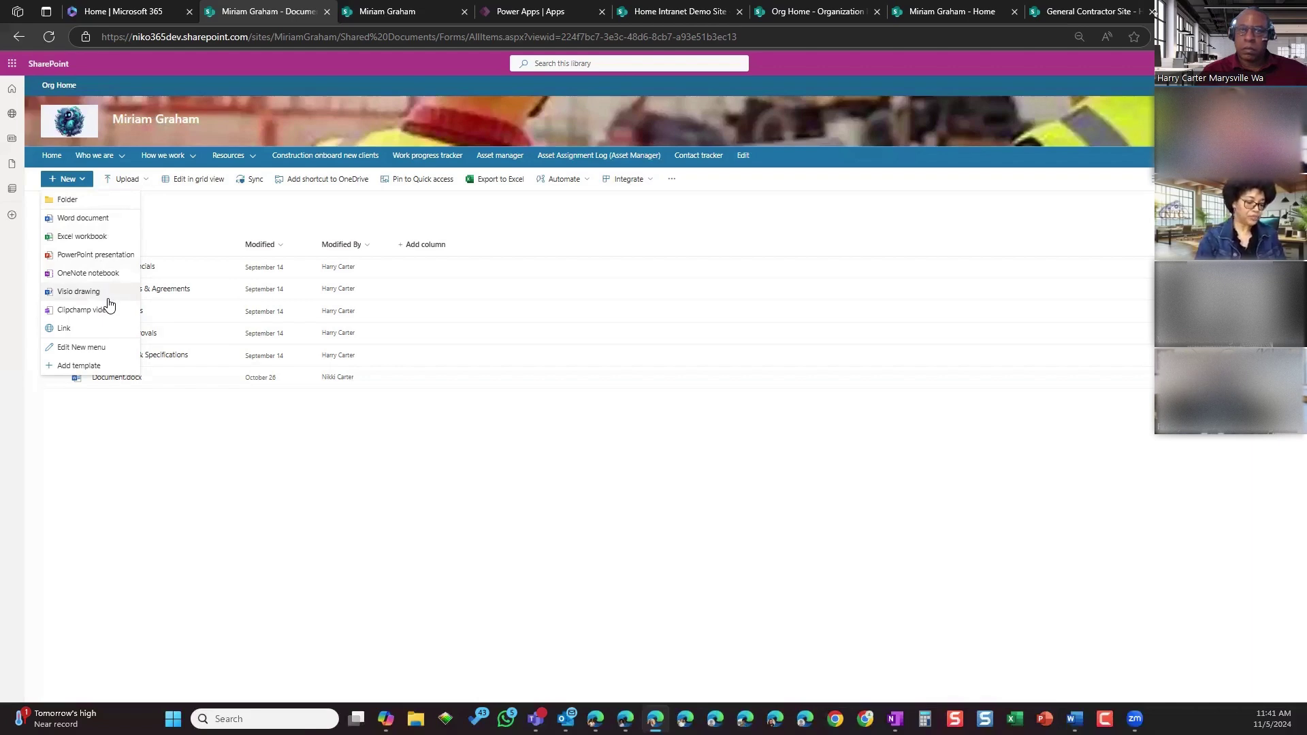
left_click(92, 224)
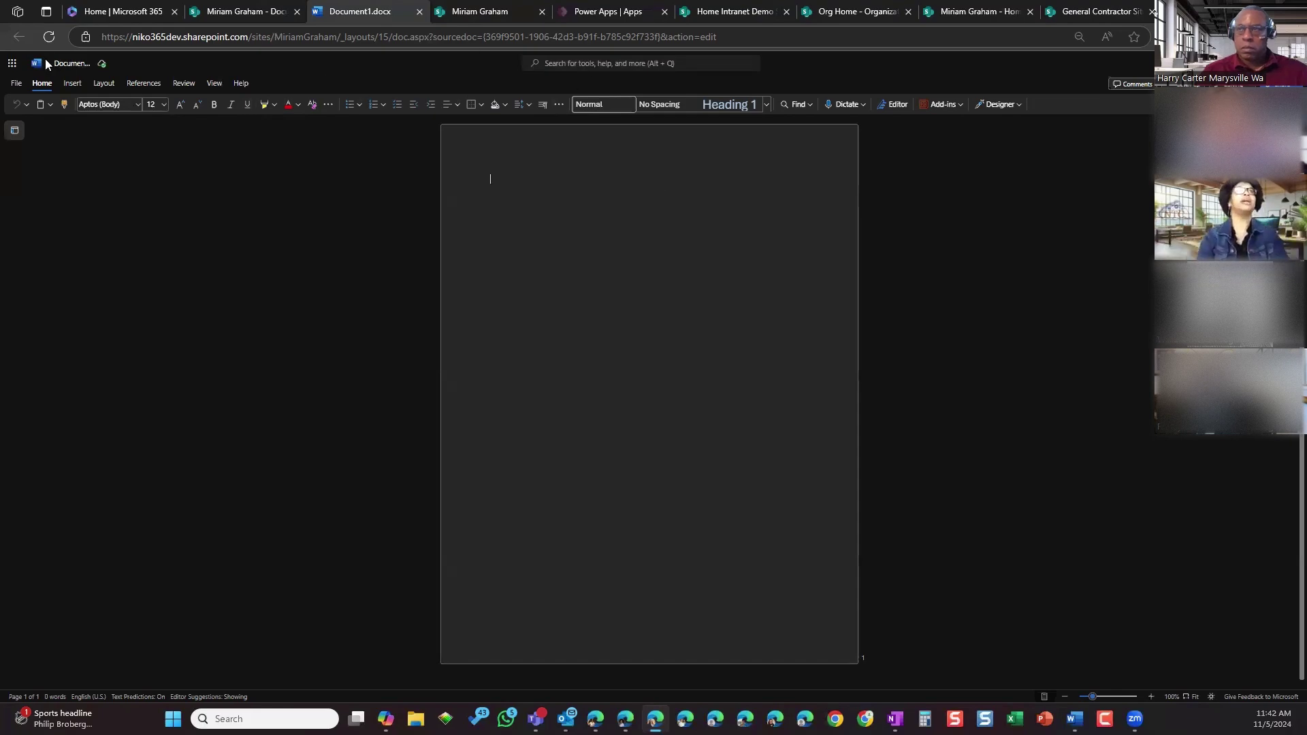
Rename the new Word document as Testdoc
left_click(70, 63)
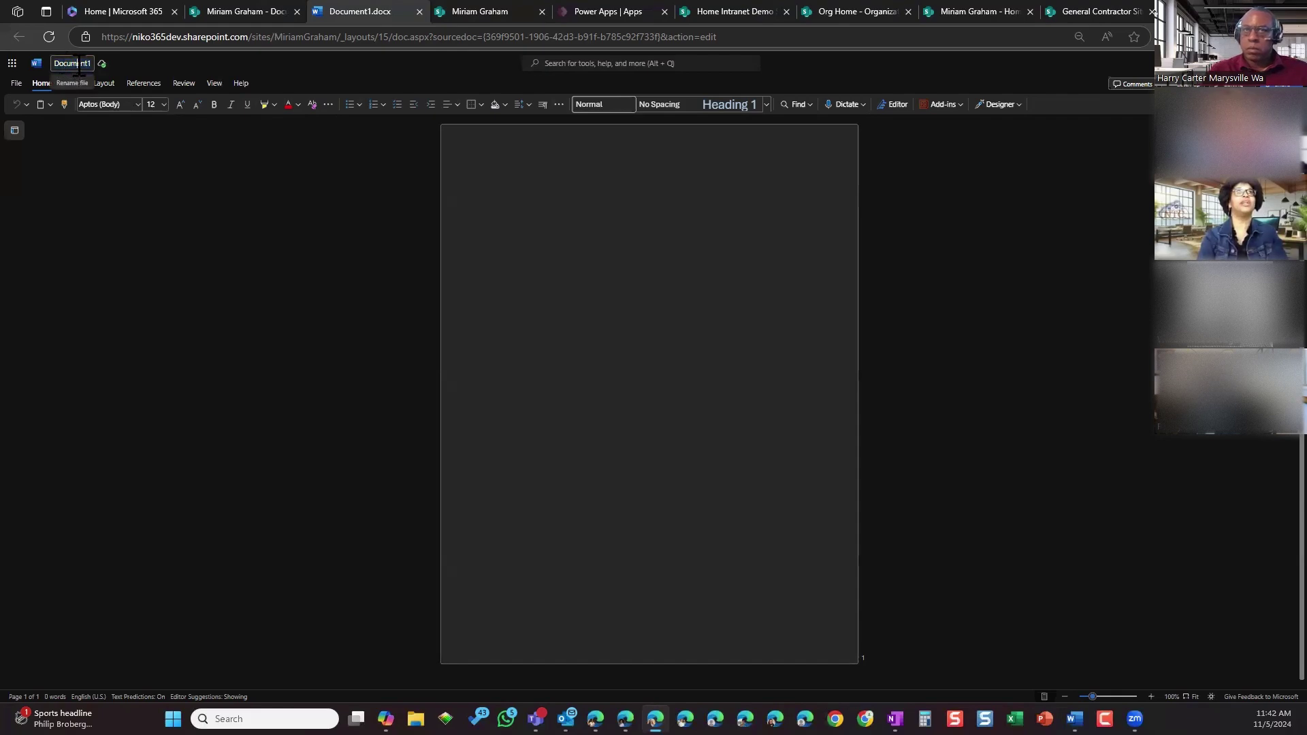
type("Tes")
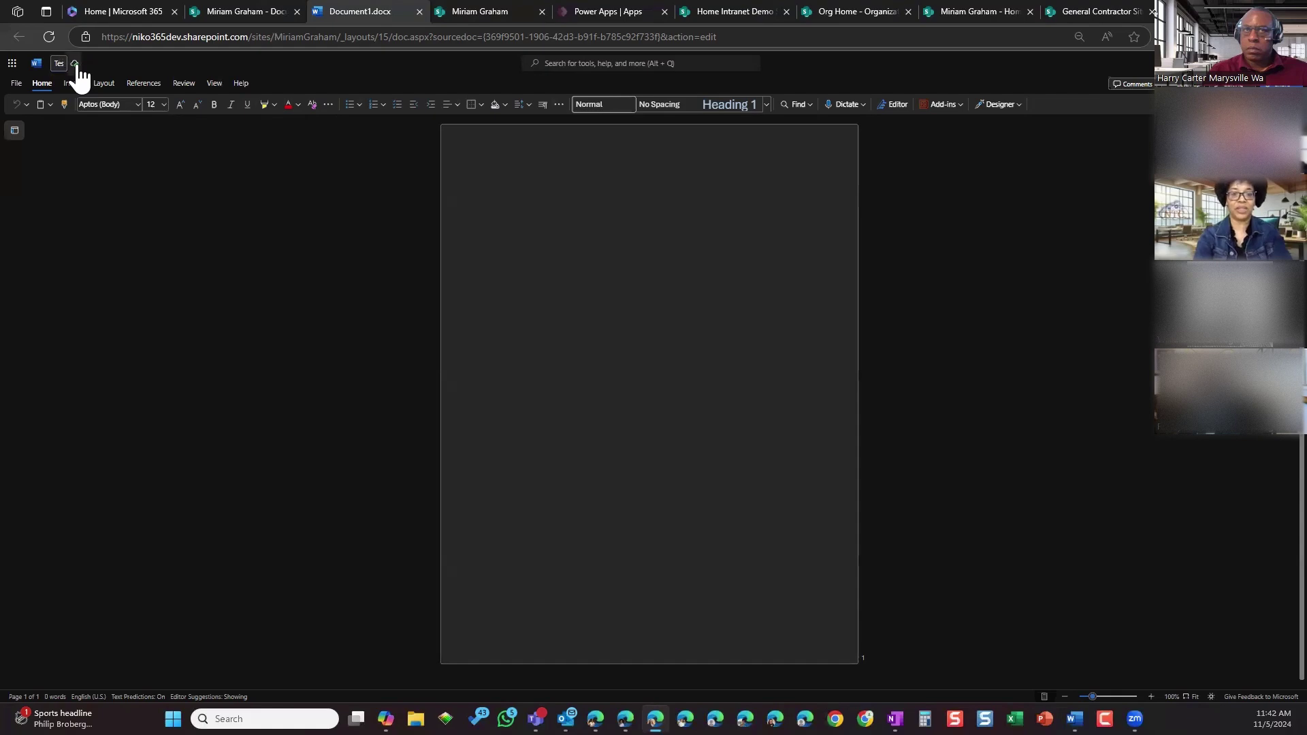
type("tdoc")
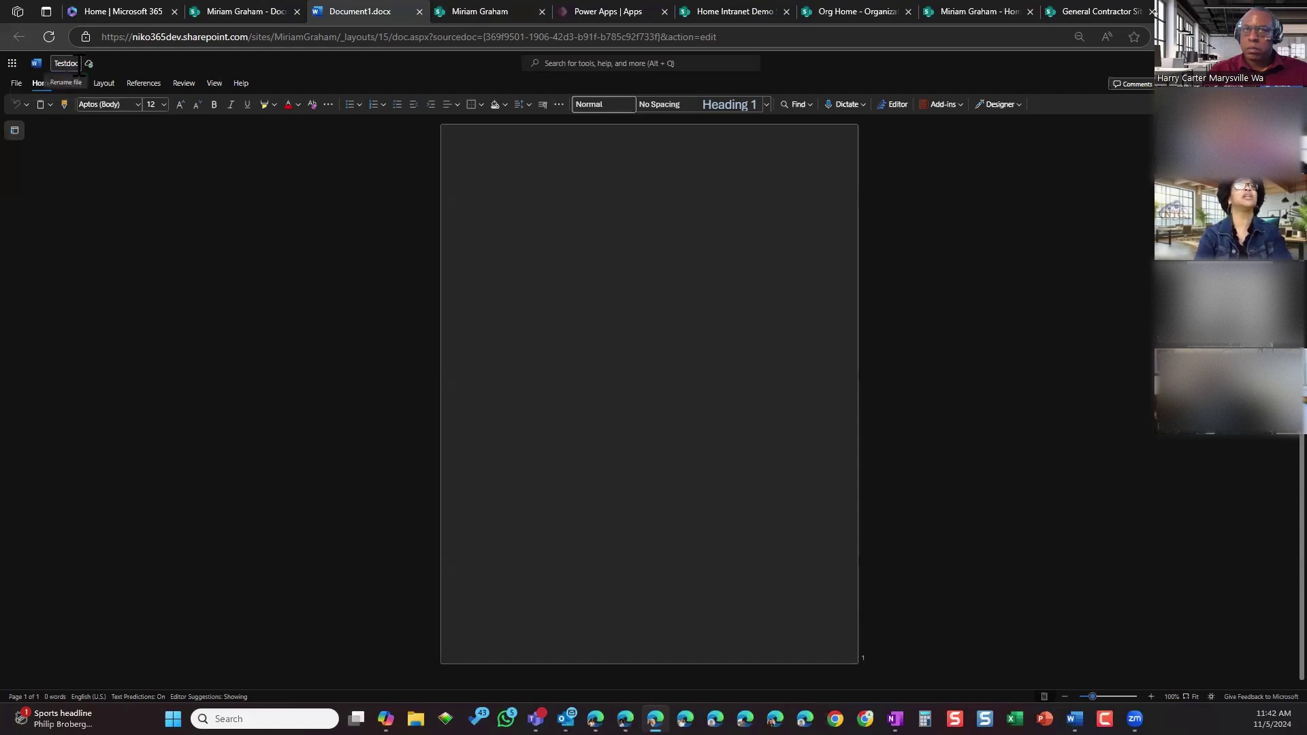
left_click(145, 153)
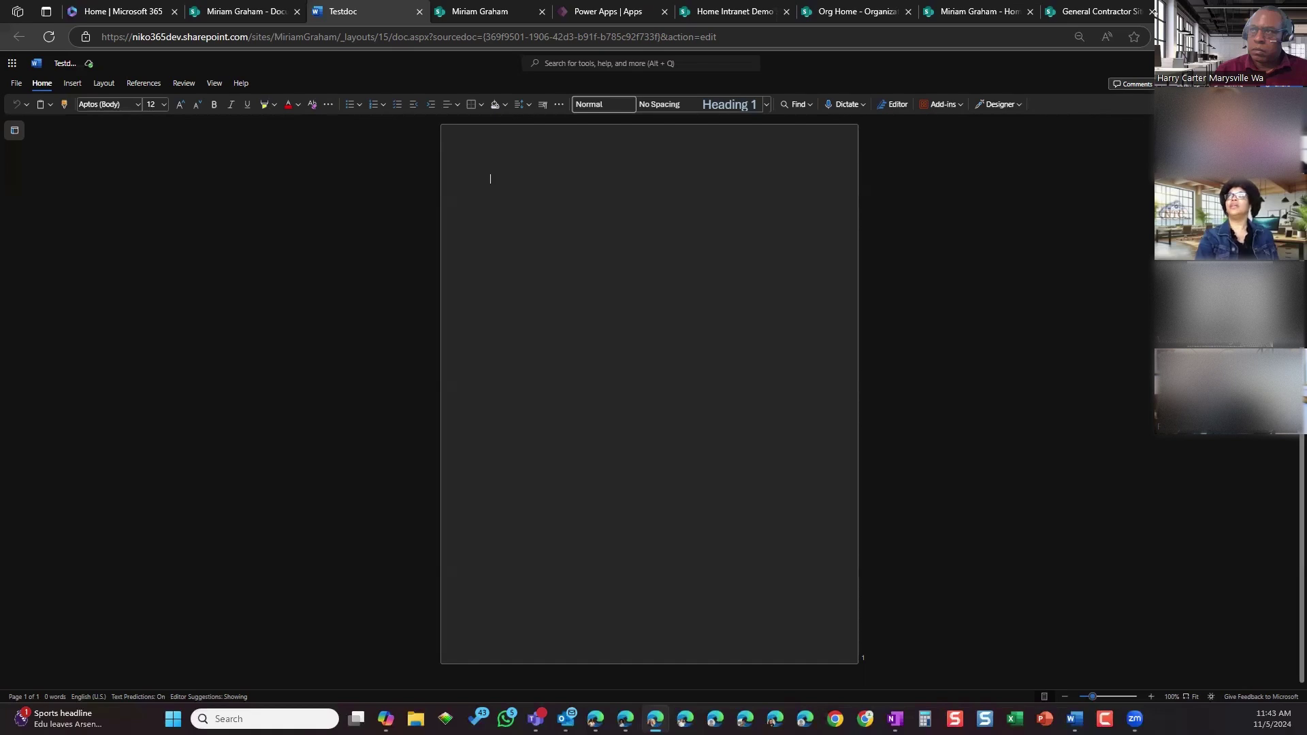
Examine the document's recent activity information and the available Layout, References and Review commands
left_click(1188, 84)
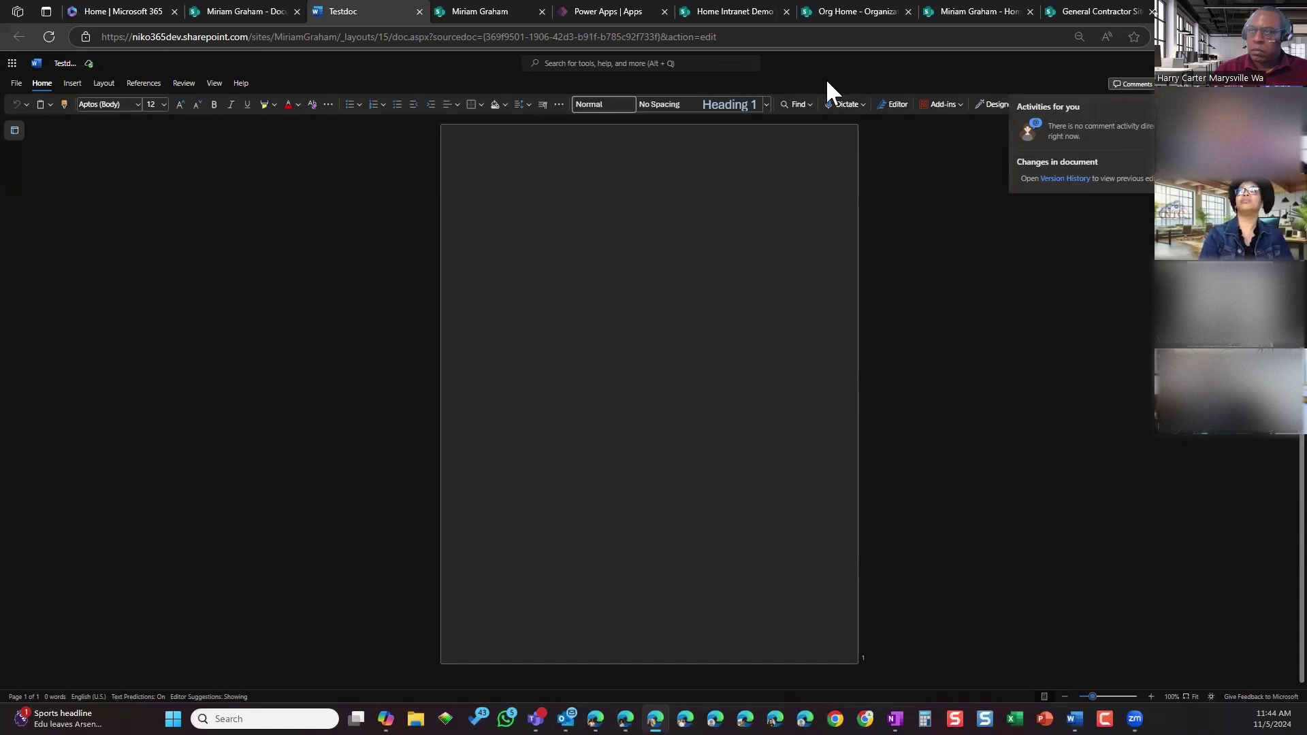
left_click(131, 178)
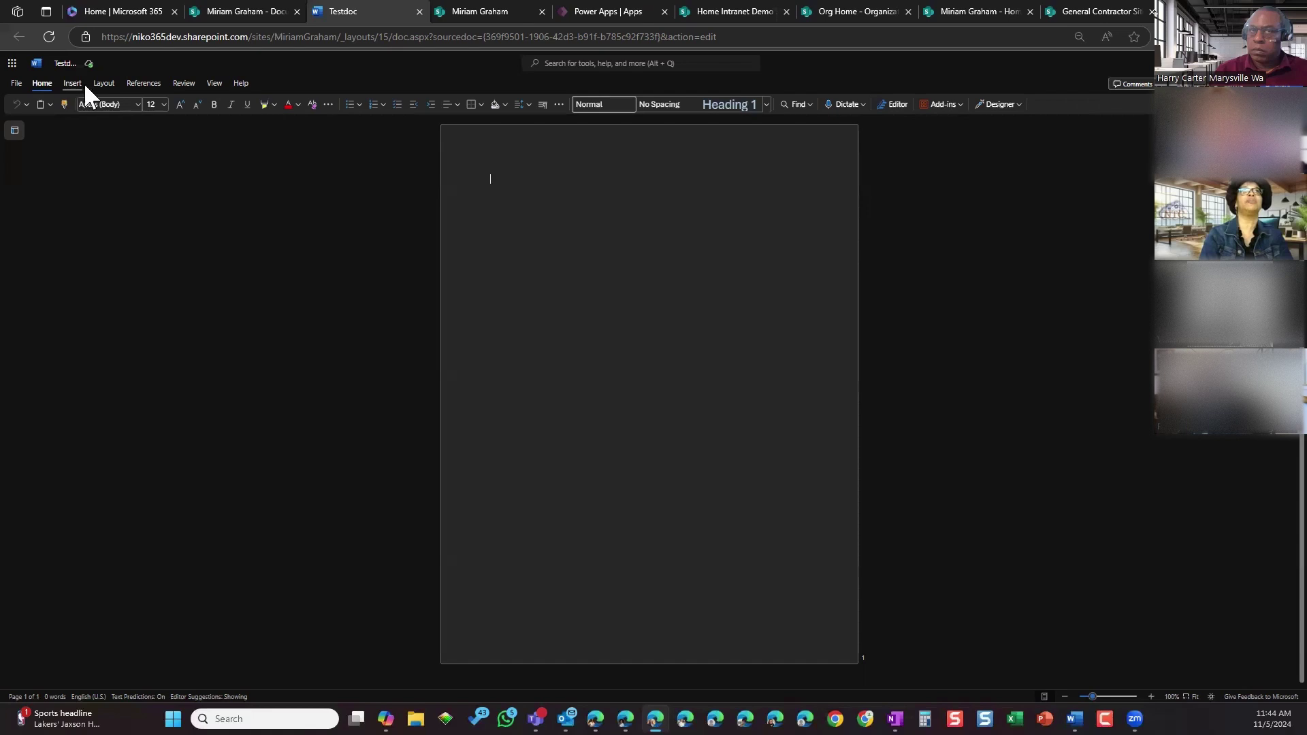
left_click(80, 83)
left_click(104, 83)
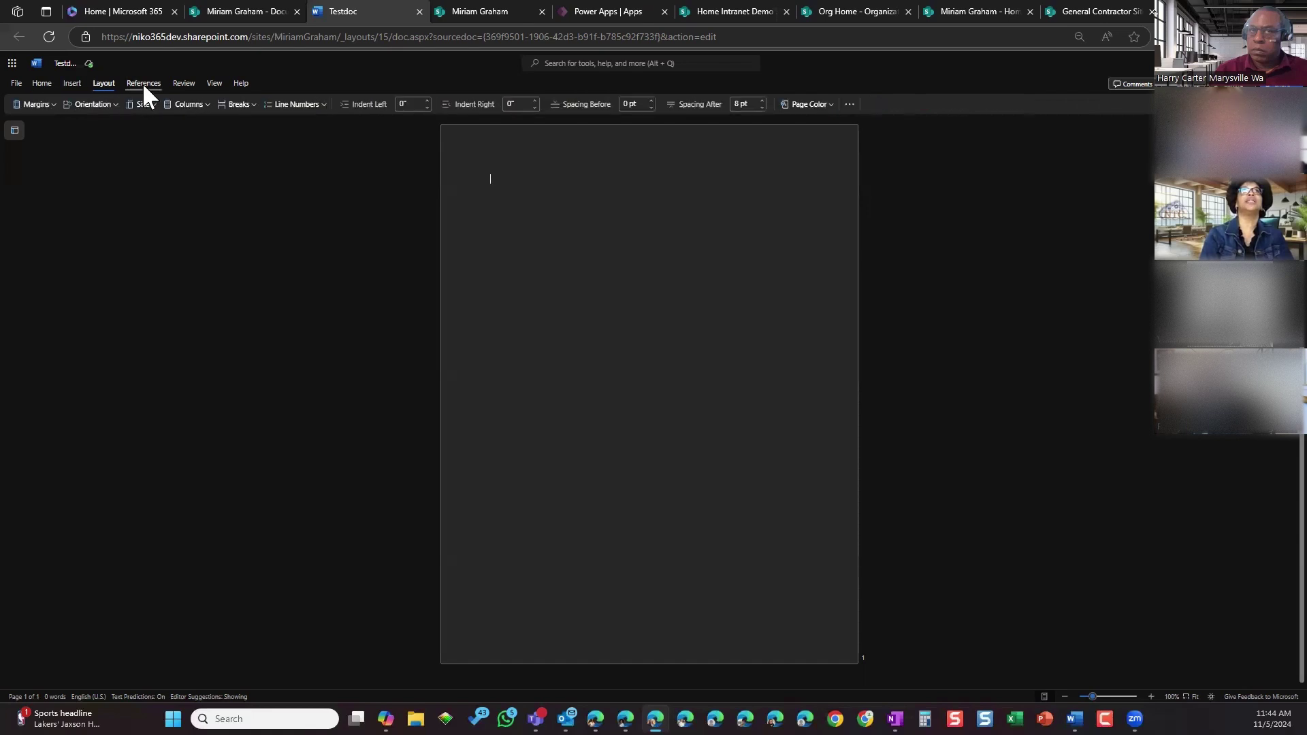
left_click(143, 84)
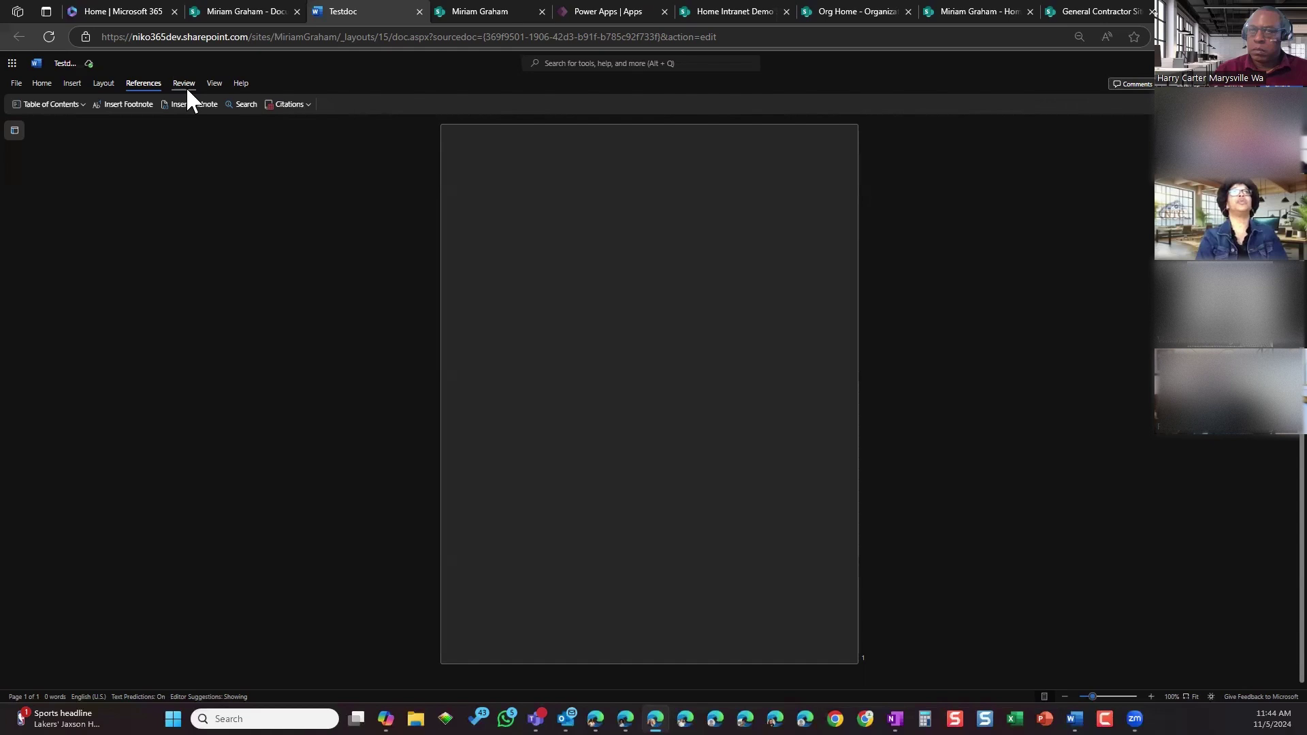
left_click(183, 85)
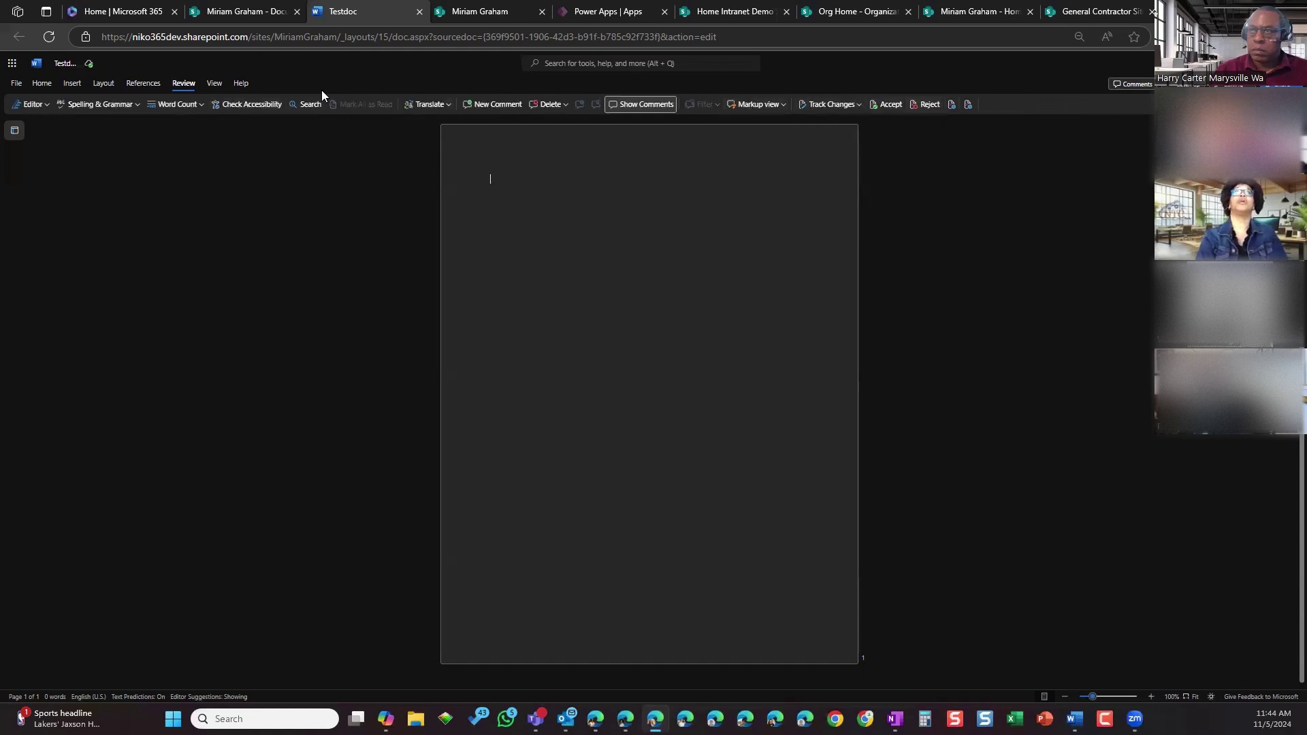
Turn off Dark Mode and switch the Testdoc page background to light
left_click(213, 83)
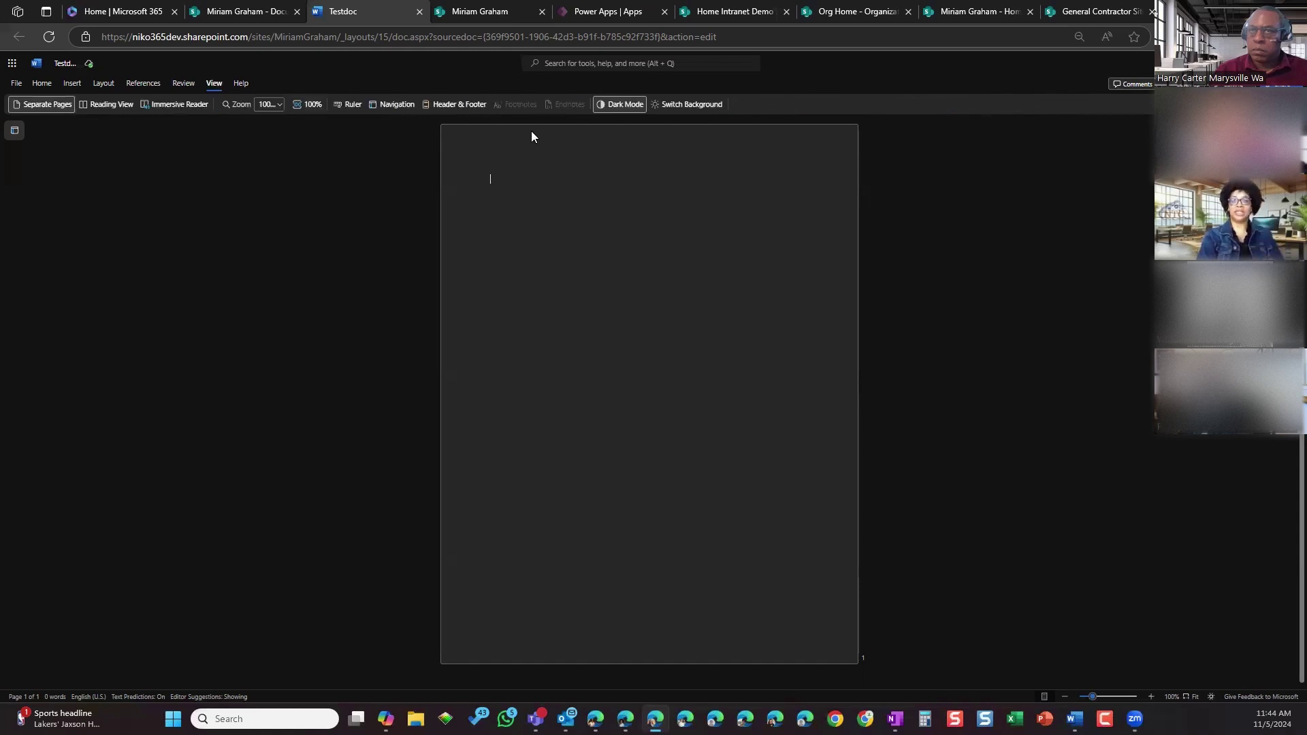
left_click(618, 104)
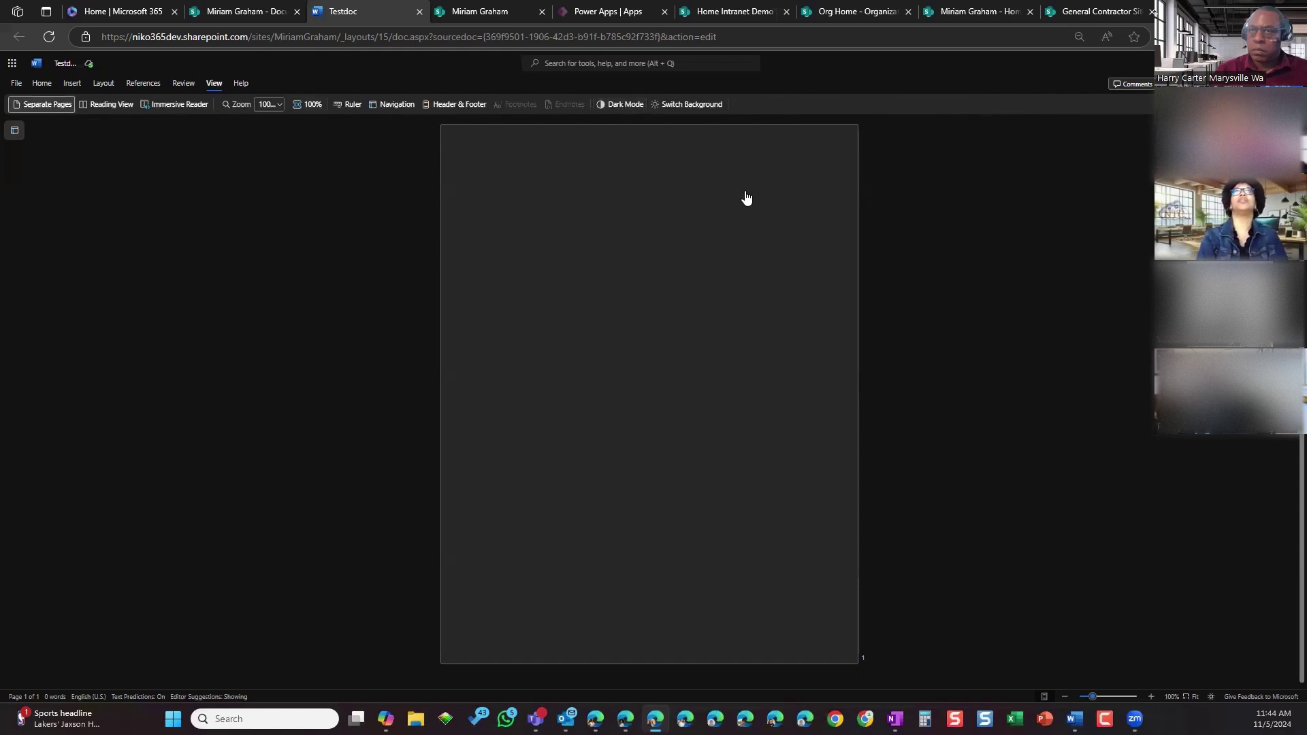
left_click(620, 105)
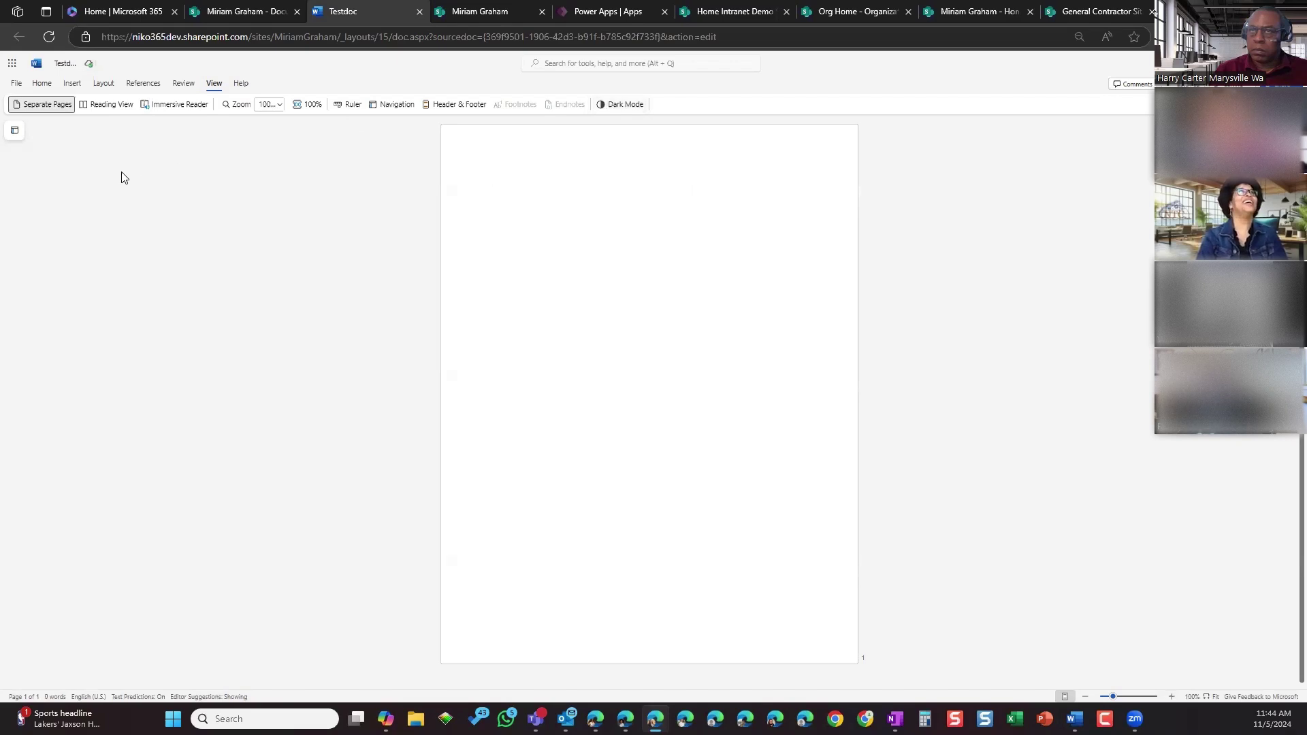
View the file management options for Testdoc, close the document and return to the site's Documents library
mouse_move(11, 122)
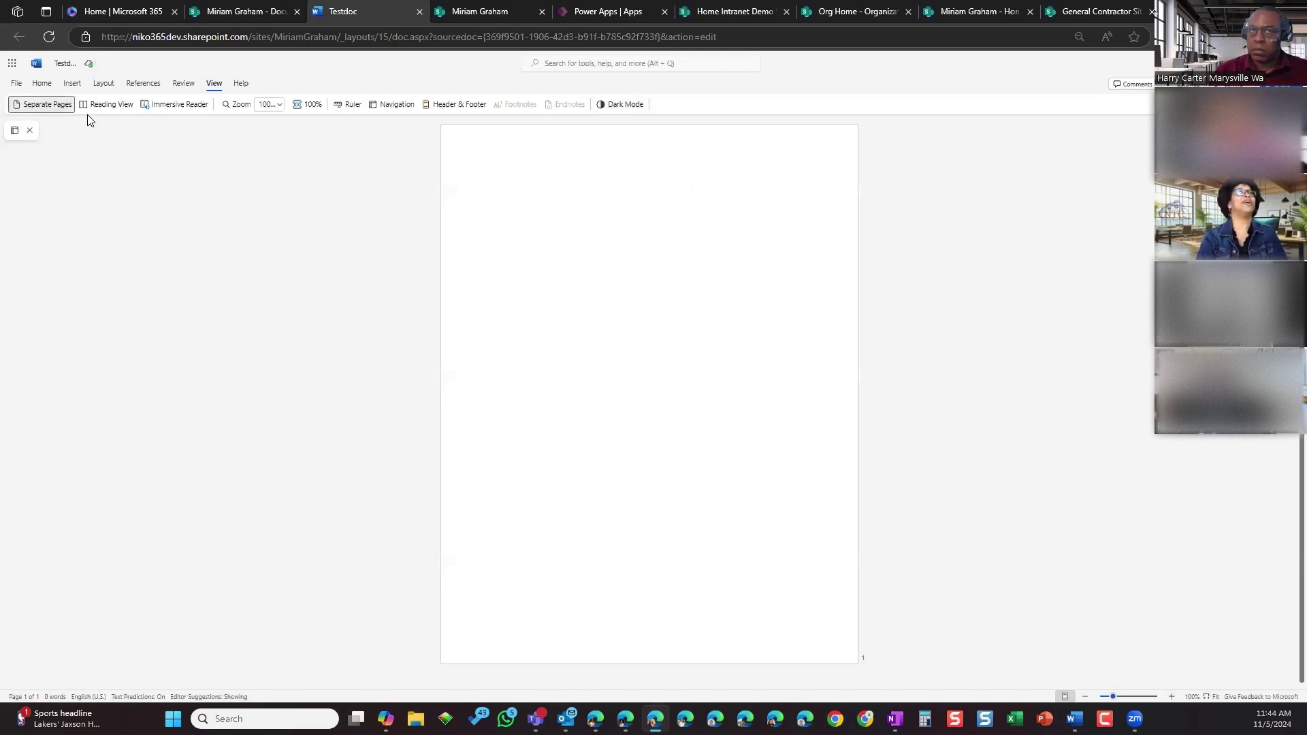
left_click(17, 85)
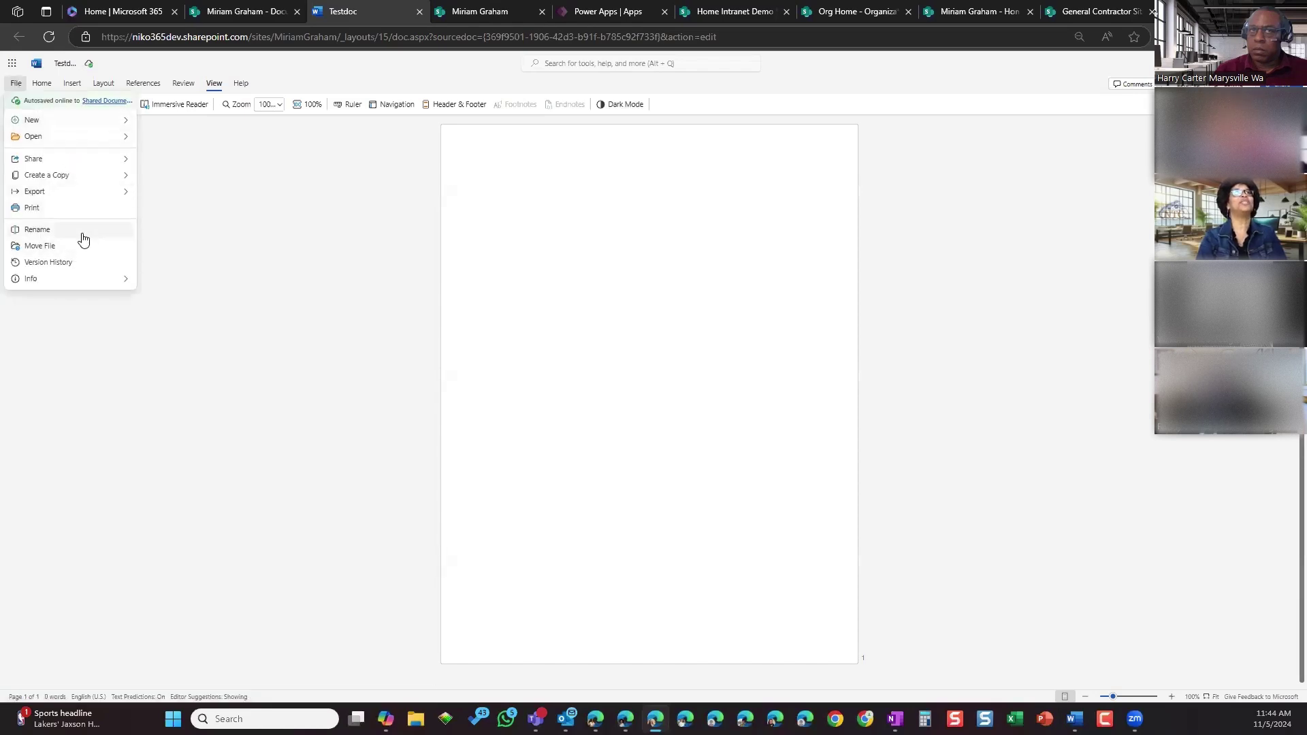
mouse_move(84, 135)
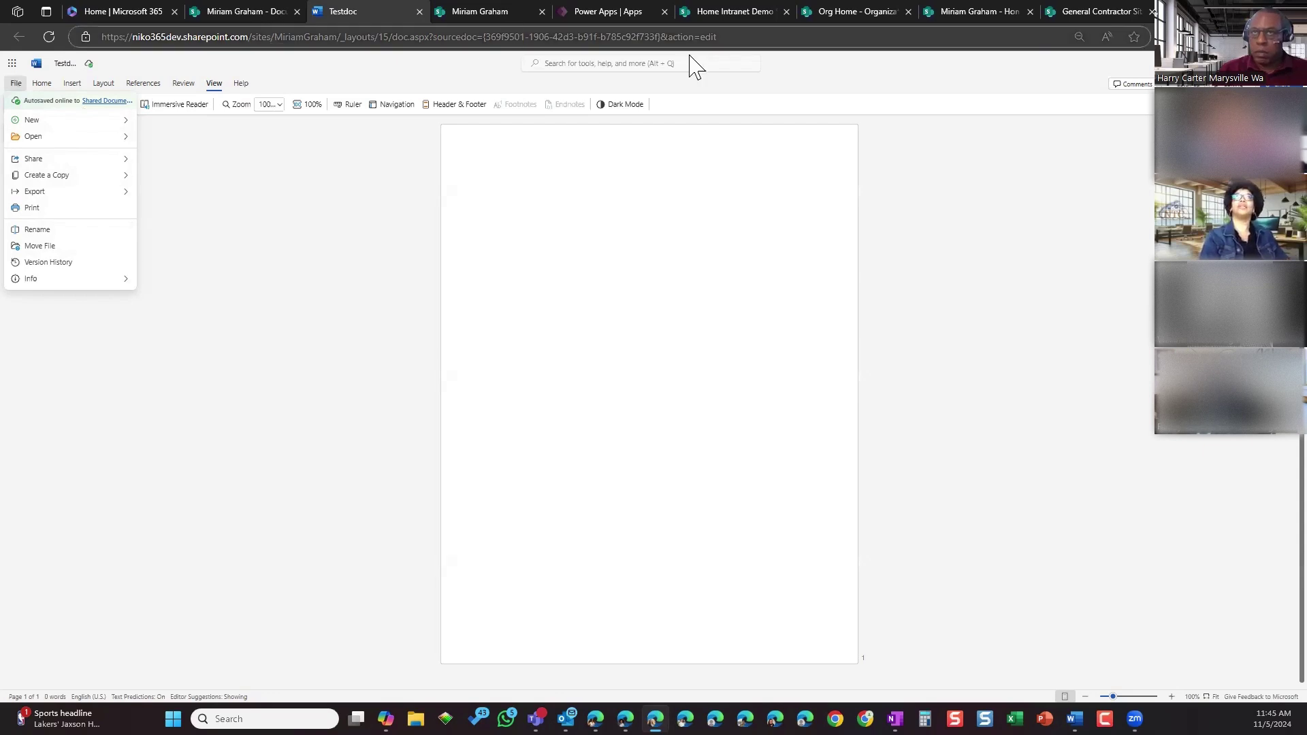
left_click(419, 13)
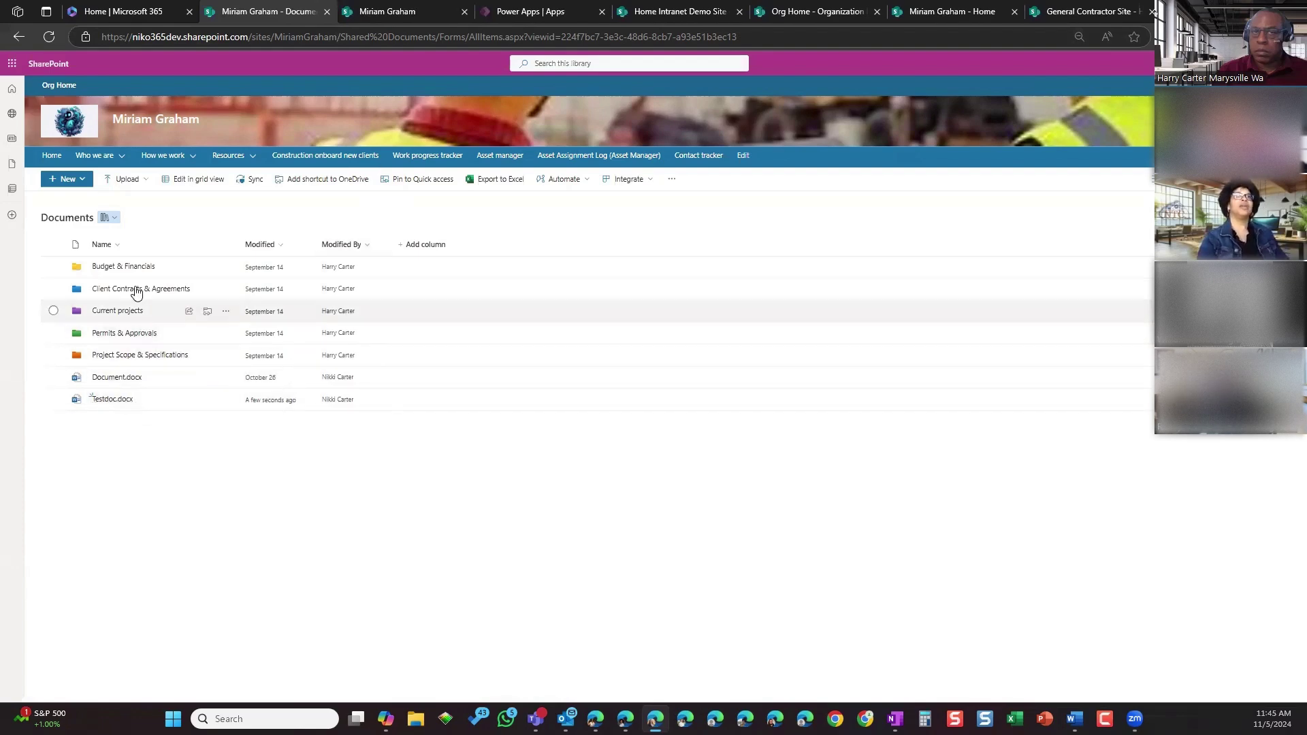
Review the library's options for creating new items and the Name column's sorting and column settings
left_click(67, 179)
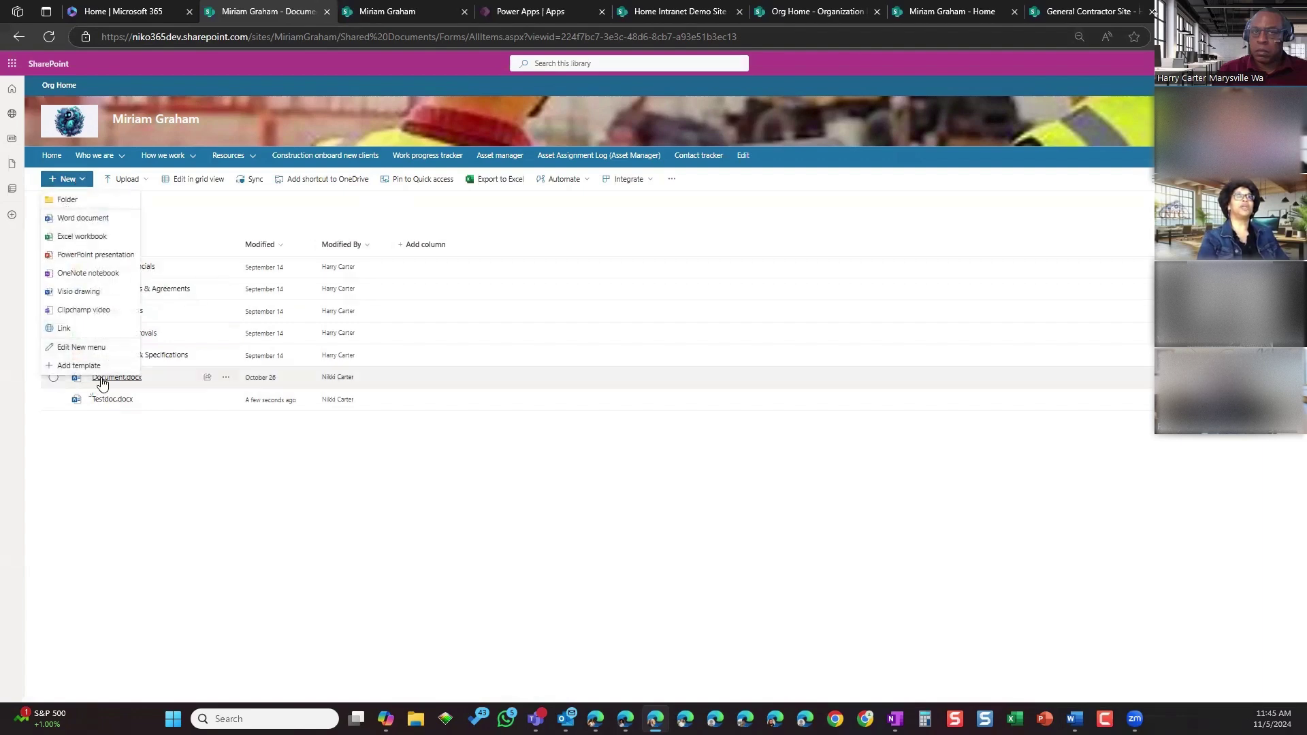
left_click(191, 214)
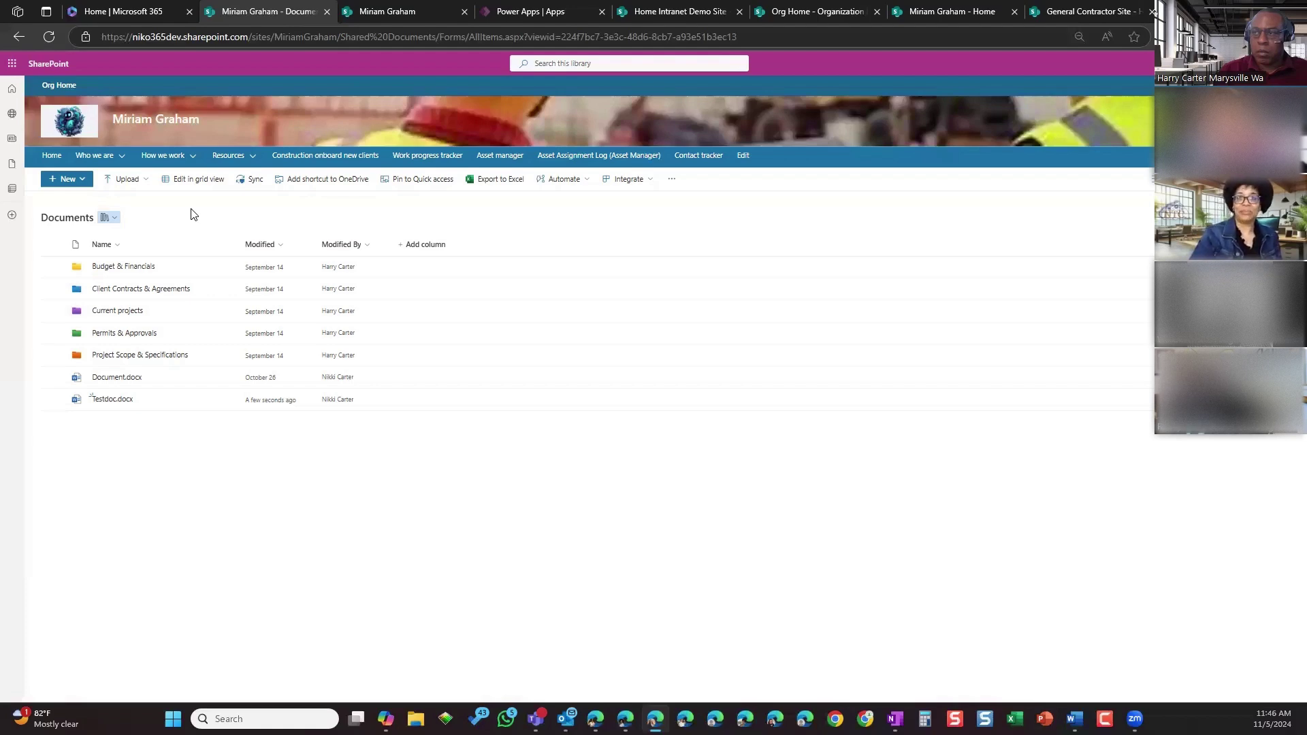
left_click(121, 244)
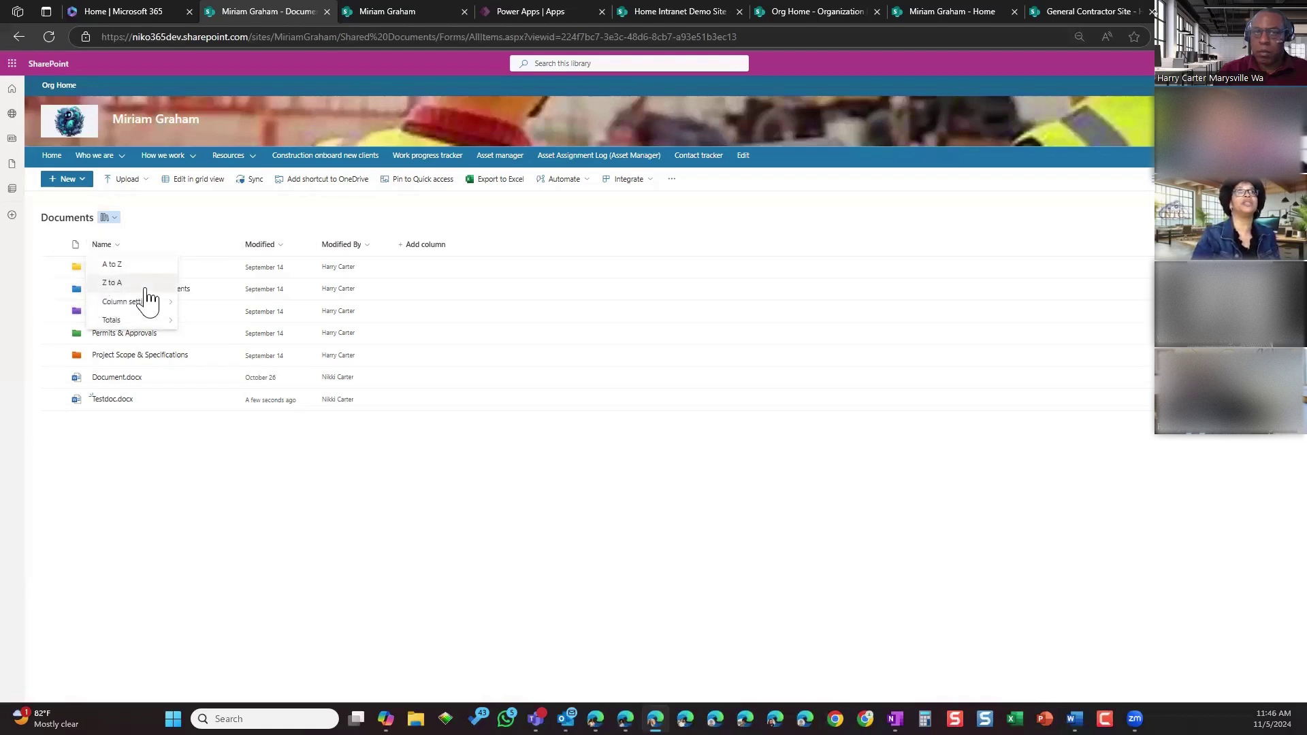
mouse_move(136, 307)
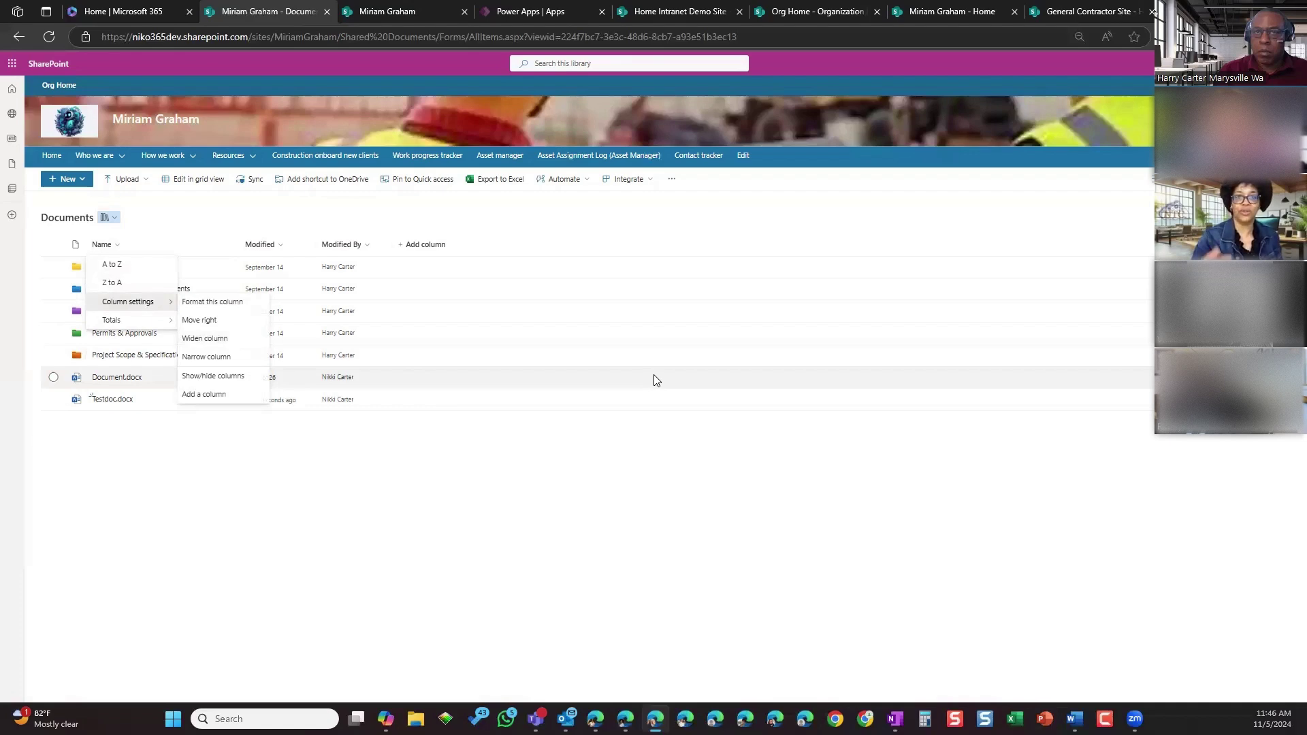
left_click(529, 240)
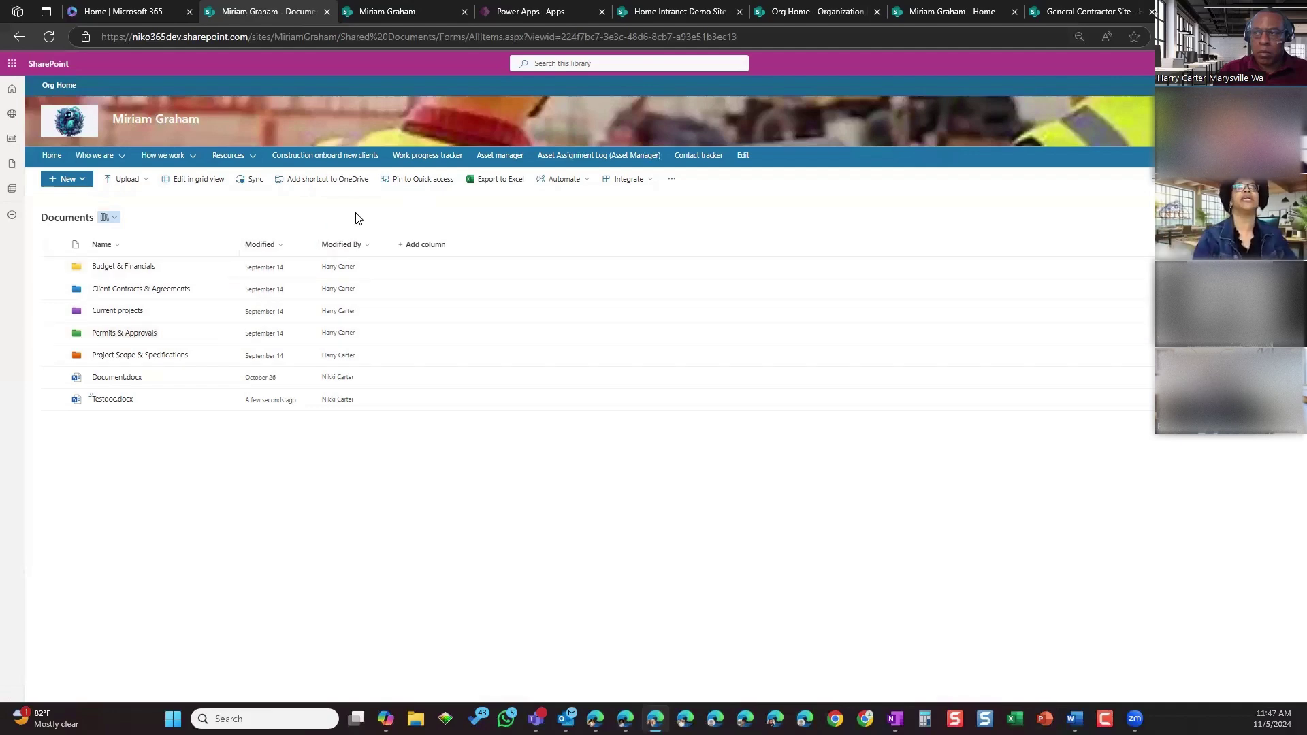
Search the Documents library for "doc"
left_click(554, 64)
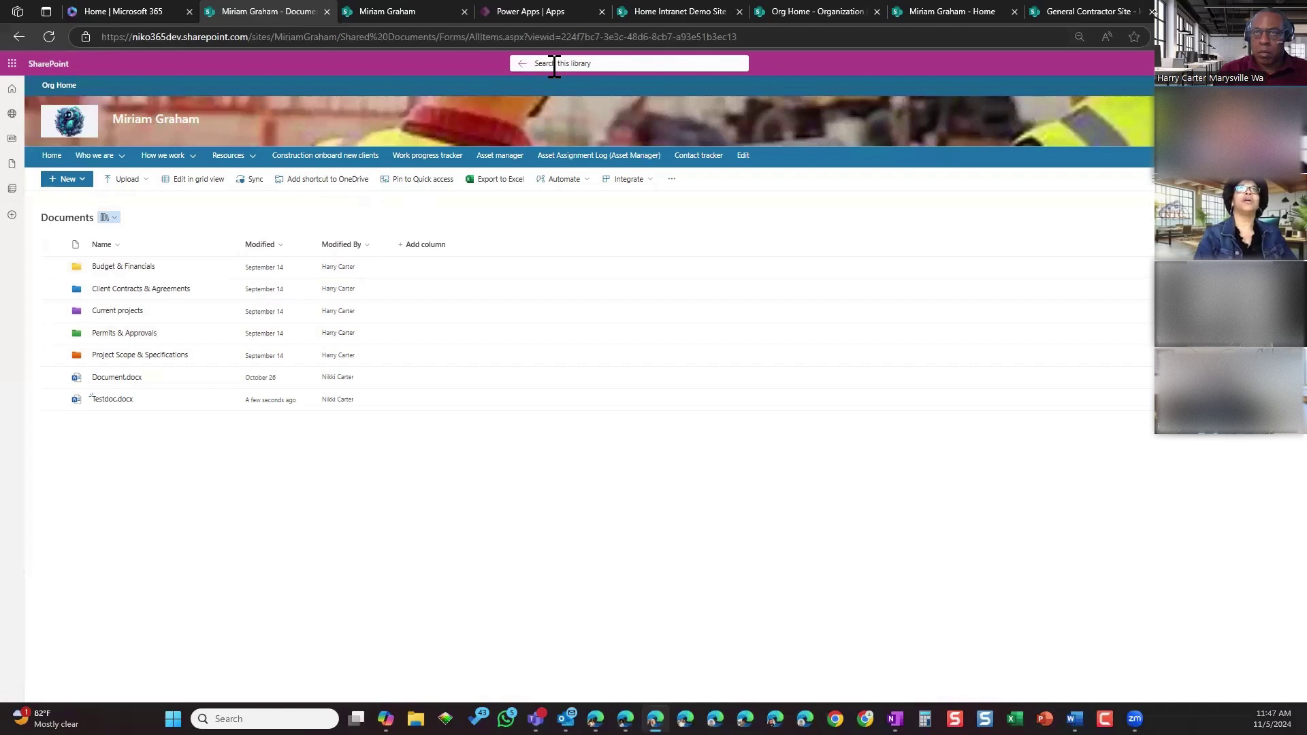
type("doc")
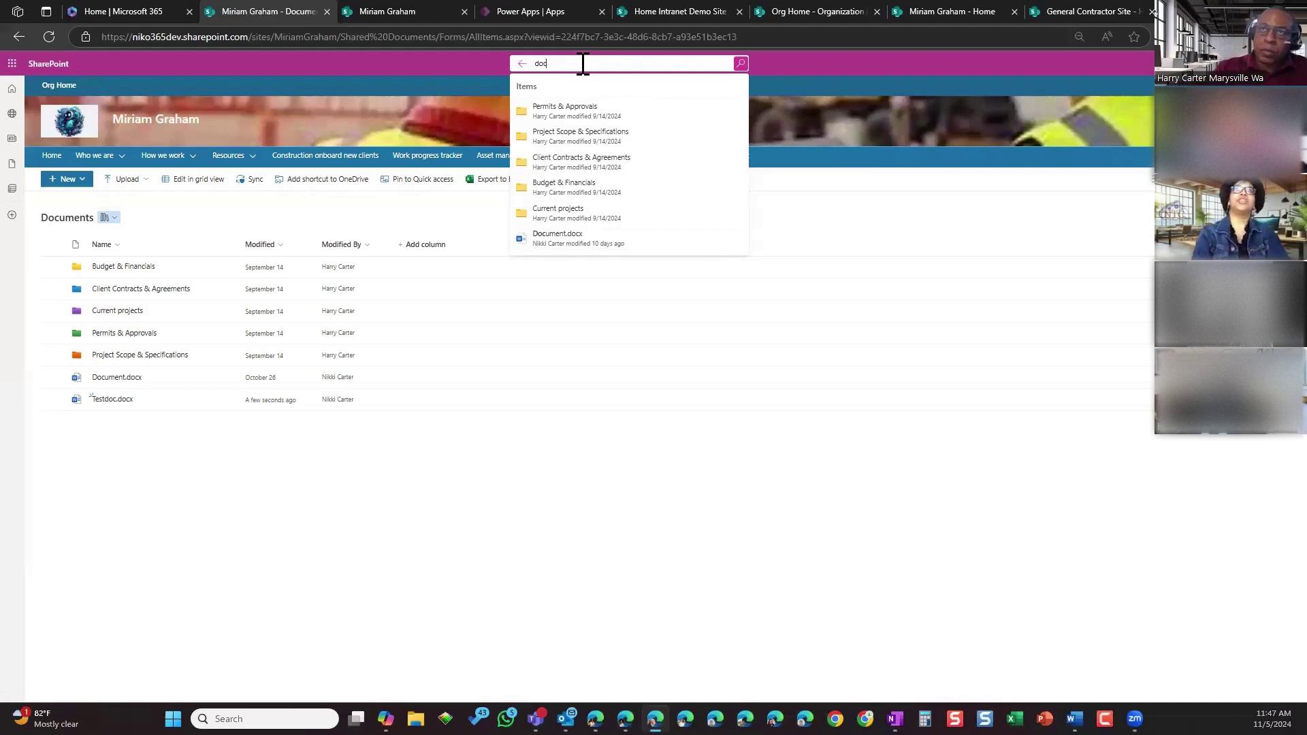
key("Return")
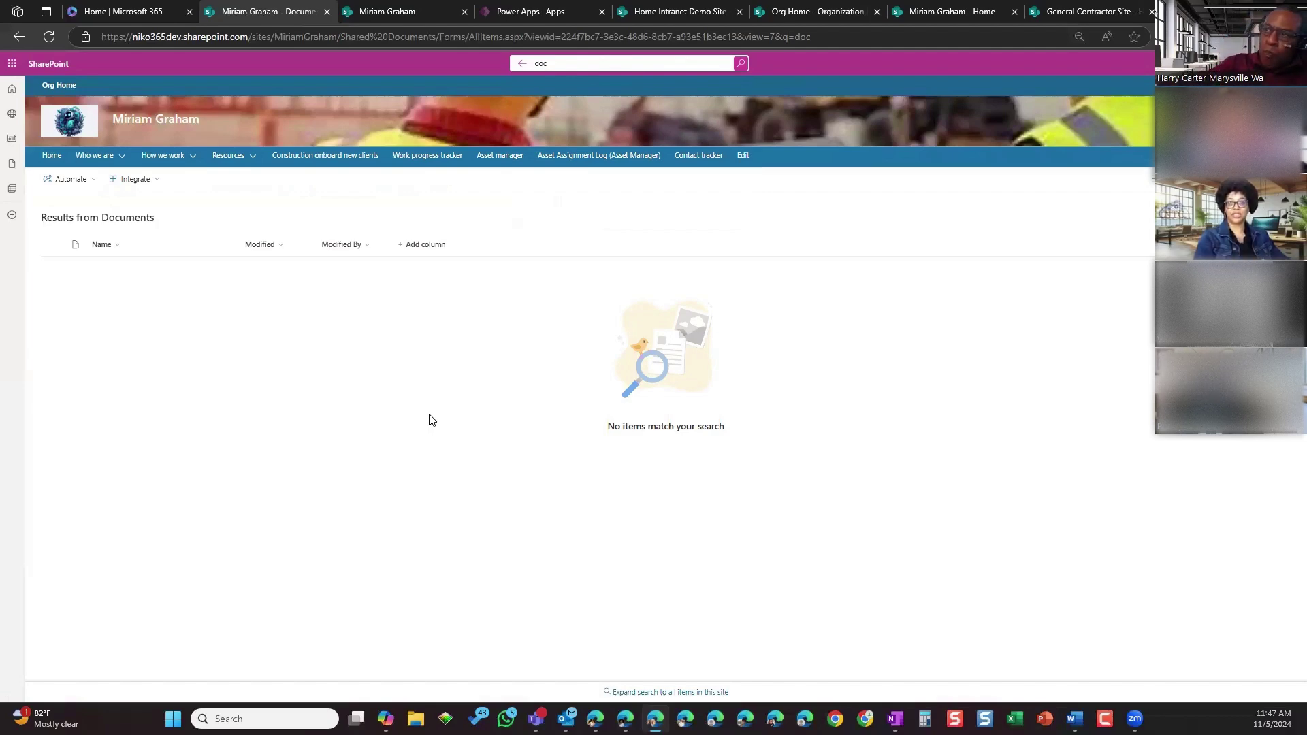
Search the Documents library with the wildcard term "doc*" and clear the search to return to the full library
left_click(568, 62)
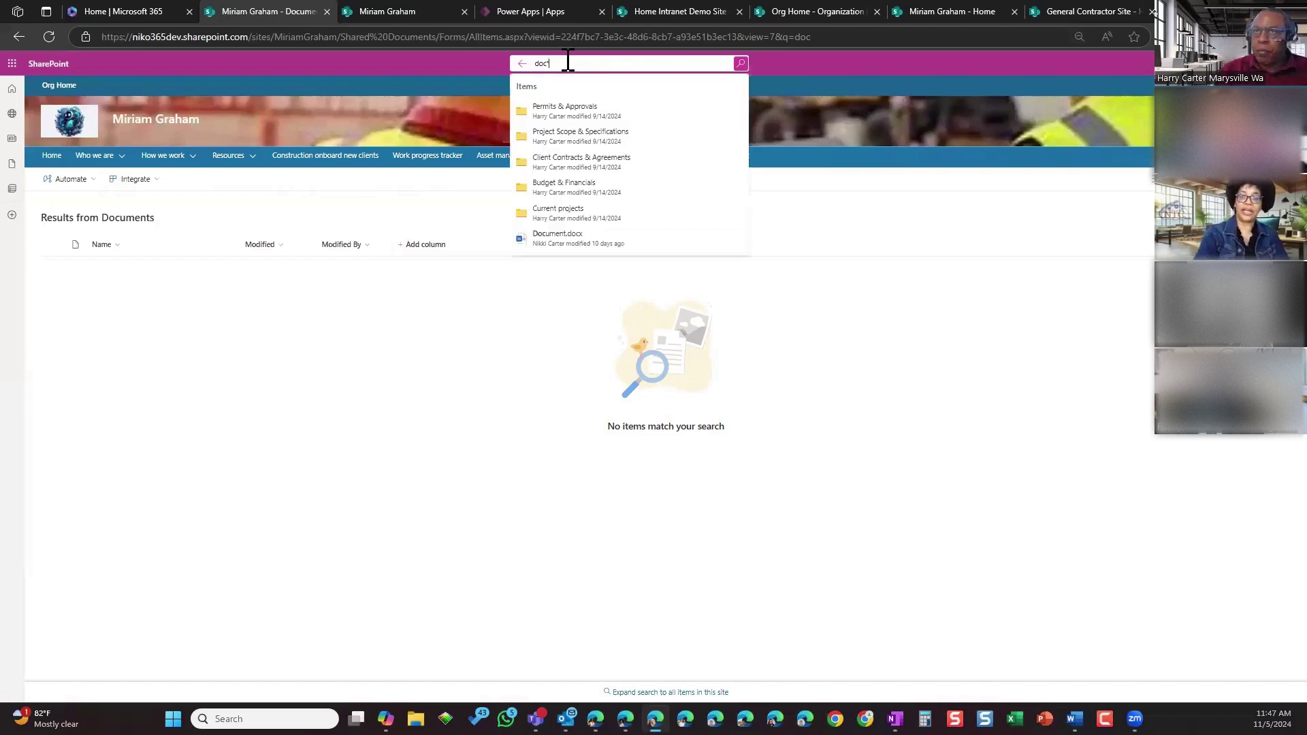
type("*")
key("Return")
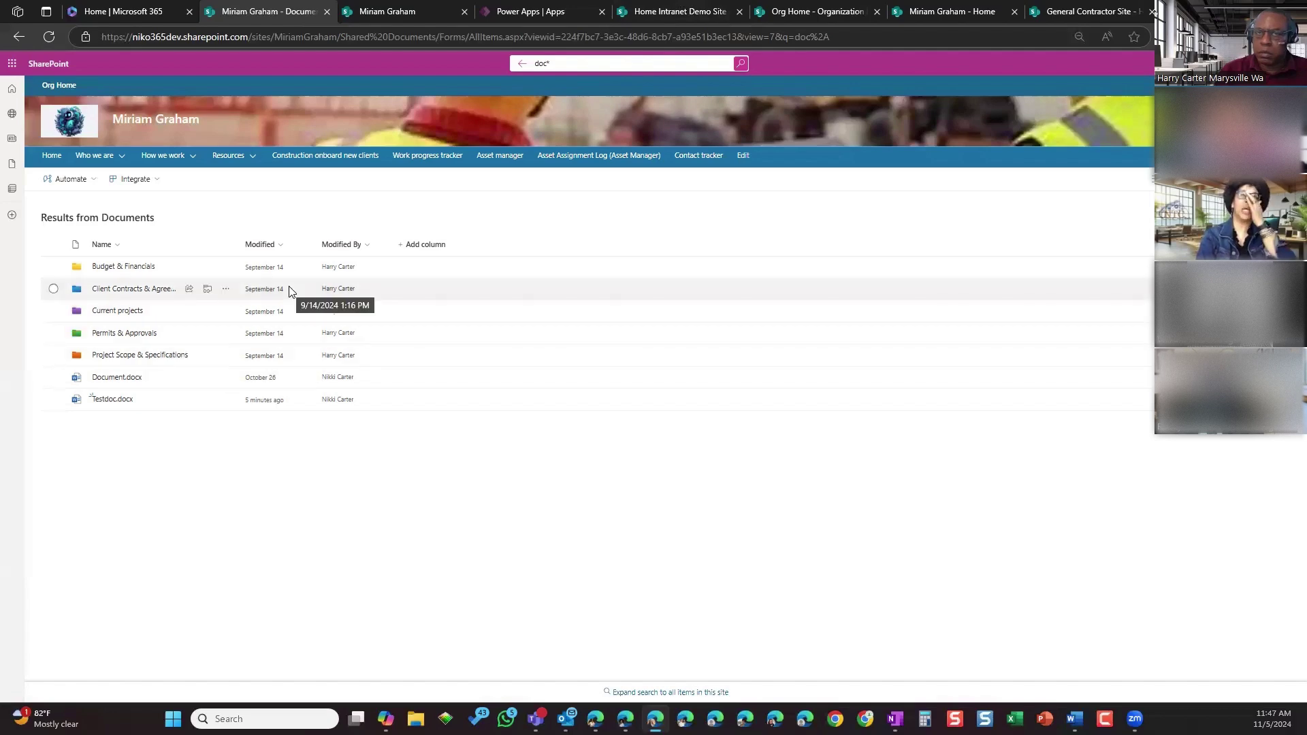
left_click(519, 64)
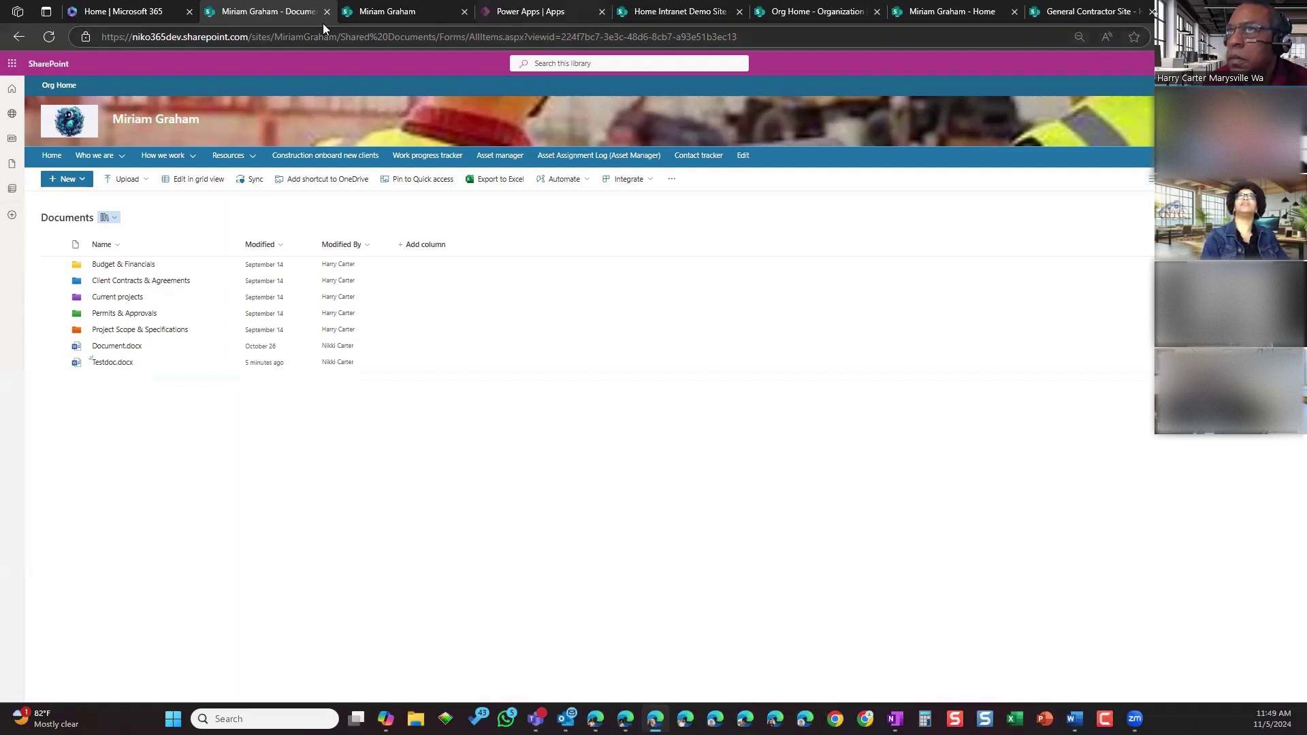
Switch to the Asset manager list and preview its All Items view in the Compact list and List layouts
left_click(391, 18)
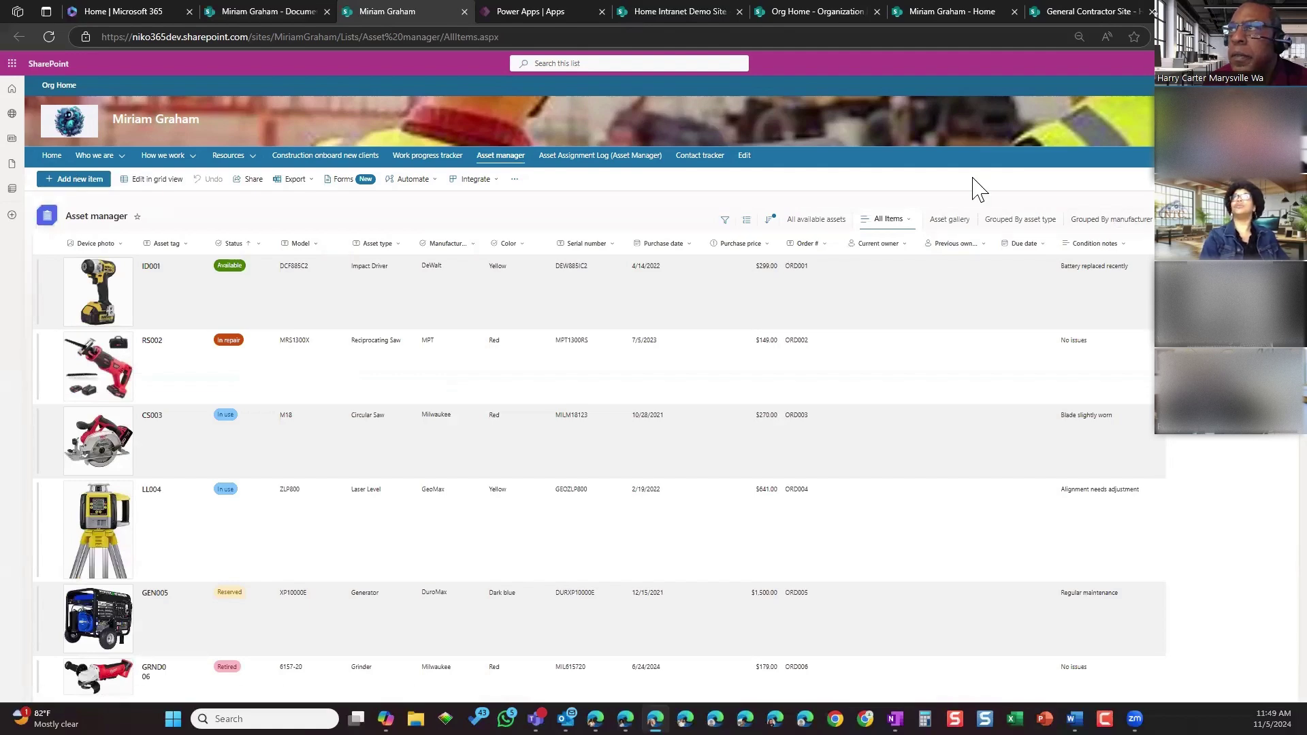
left_click(910, 221)
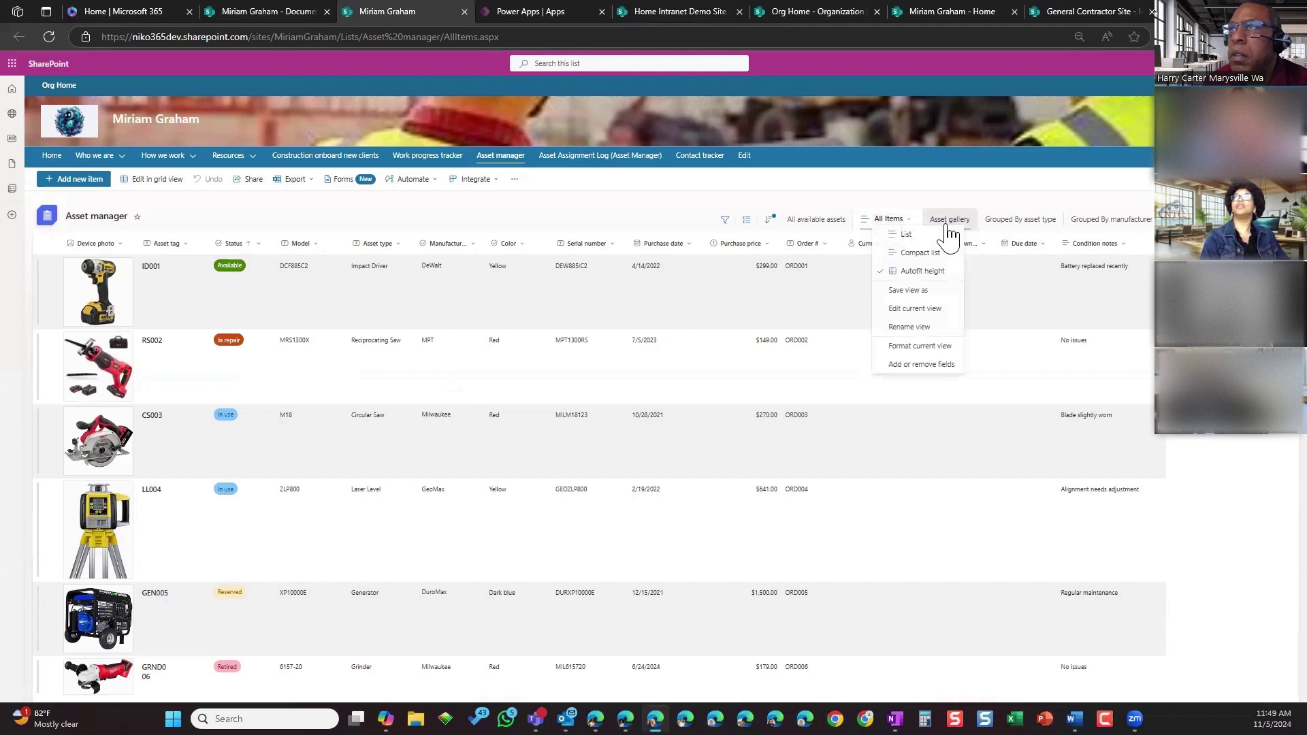
left_click(926, 254)
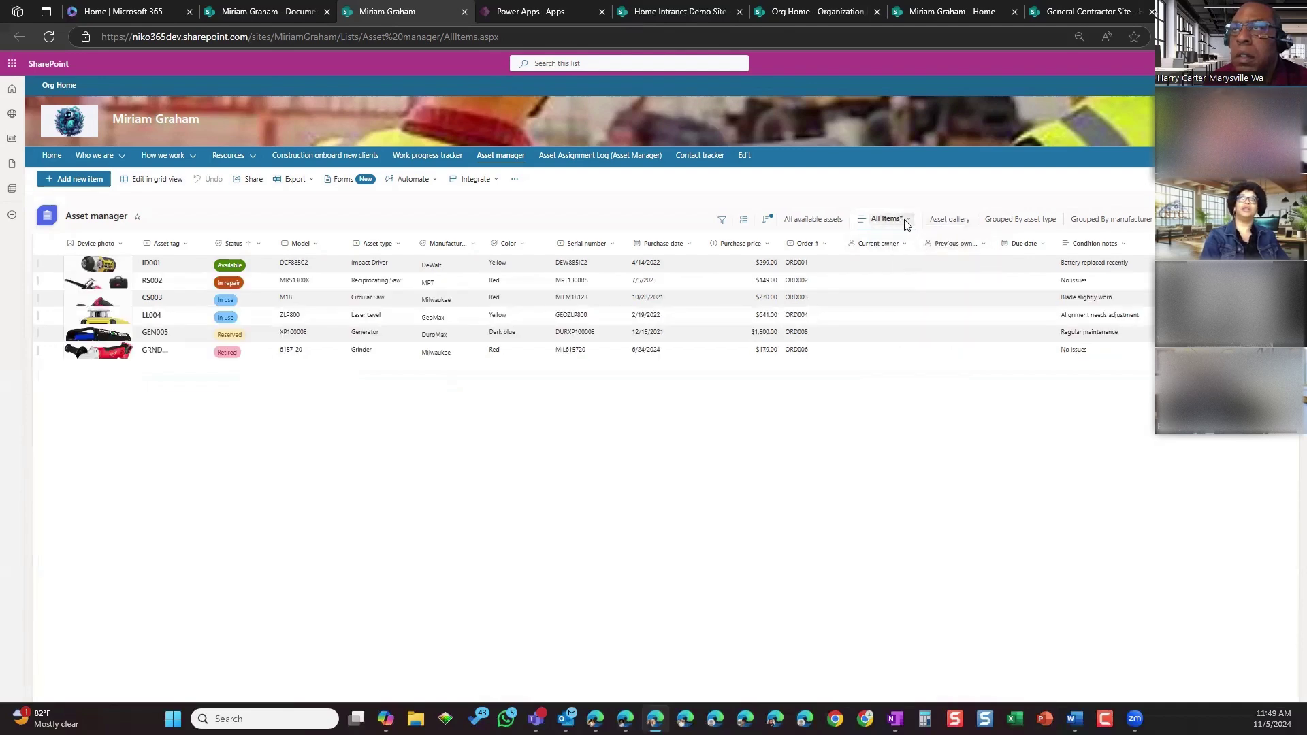
left_click(907, 222)
left_click(919, 234)
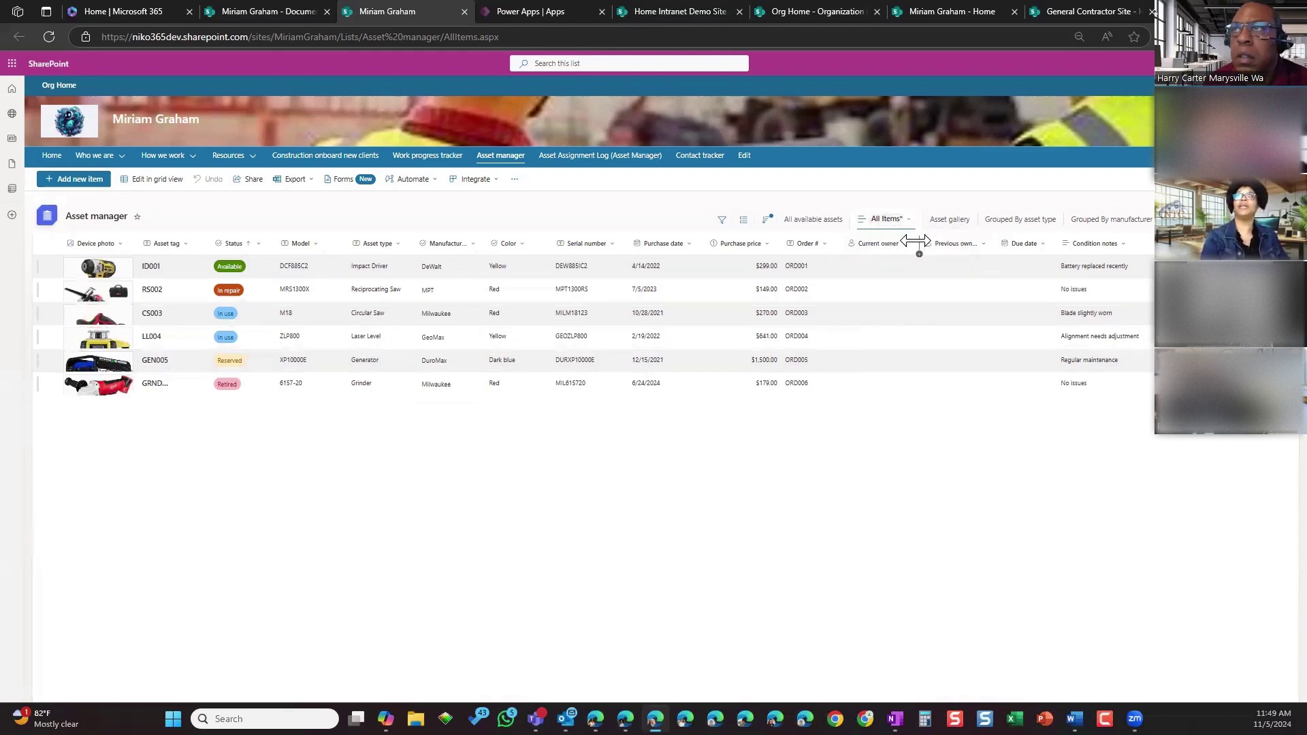
Check the All Items view options, and view the assets in the Asset gallery and All available assets views
left_click(886, 219)
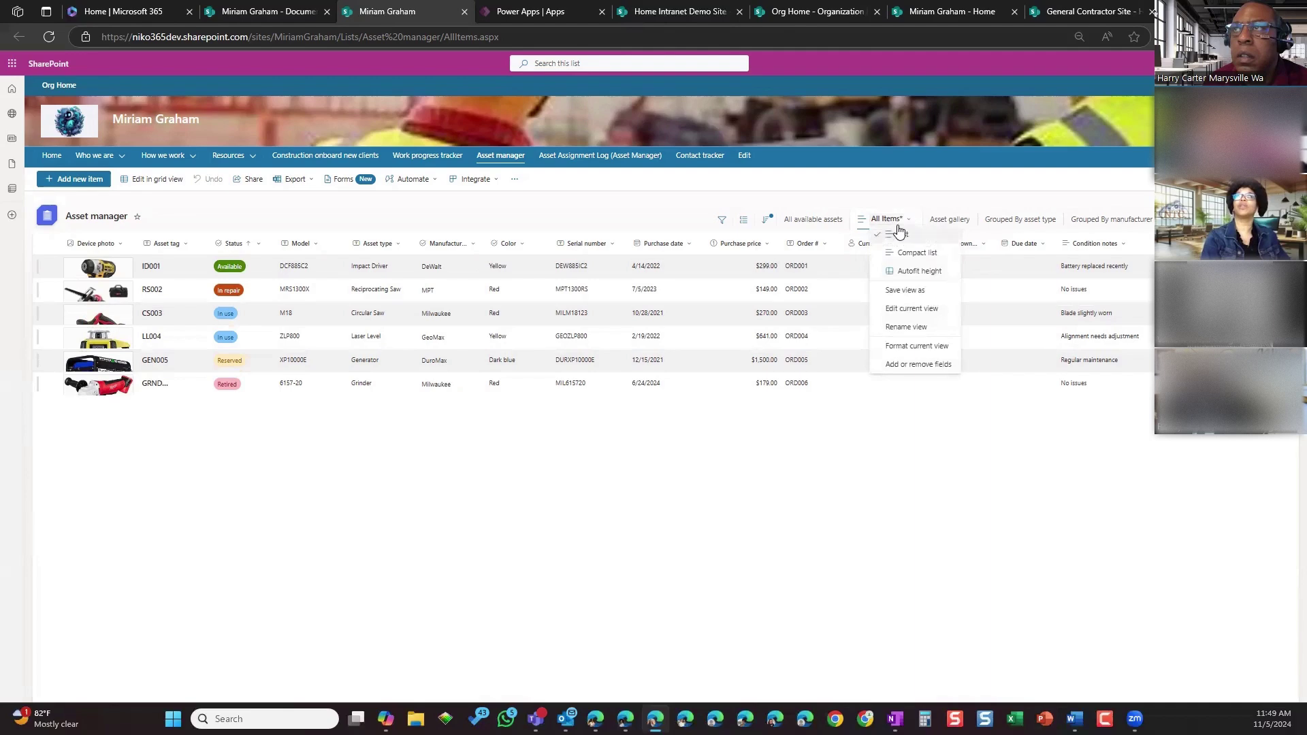
left_click(951, 219)
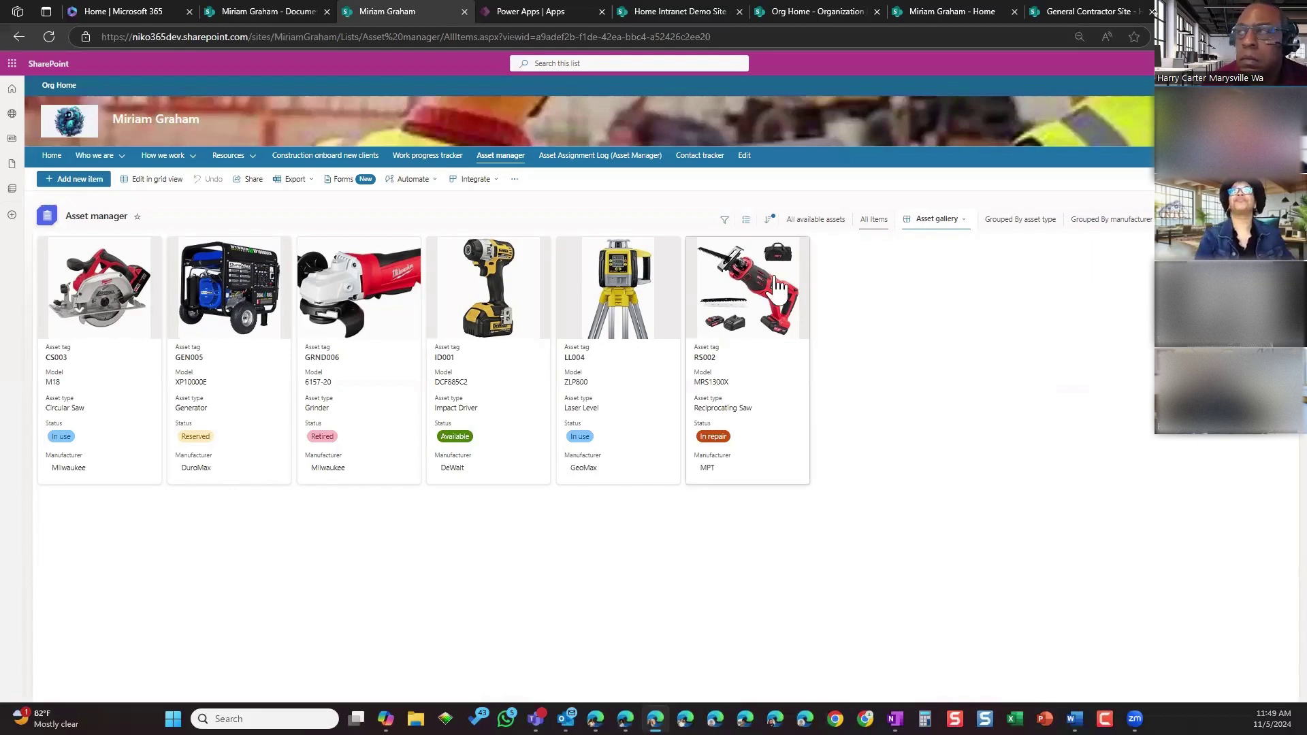
left_click(802, 220)
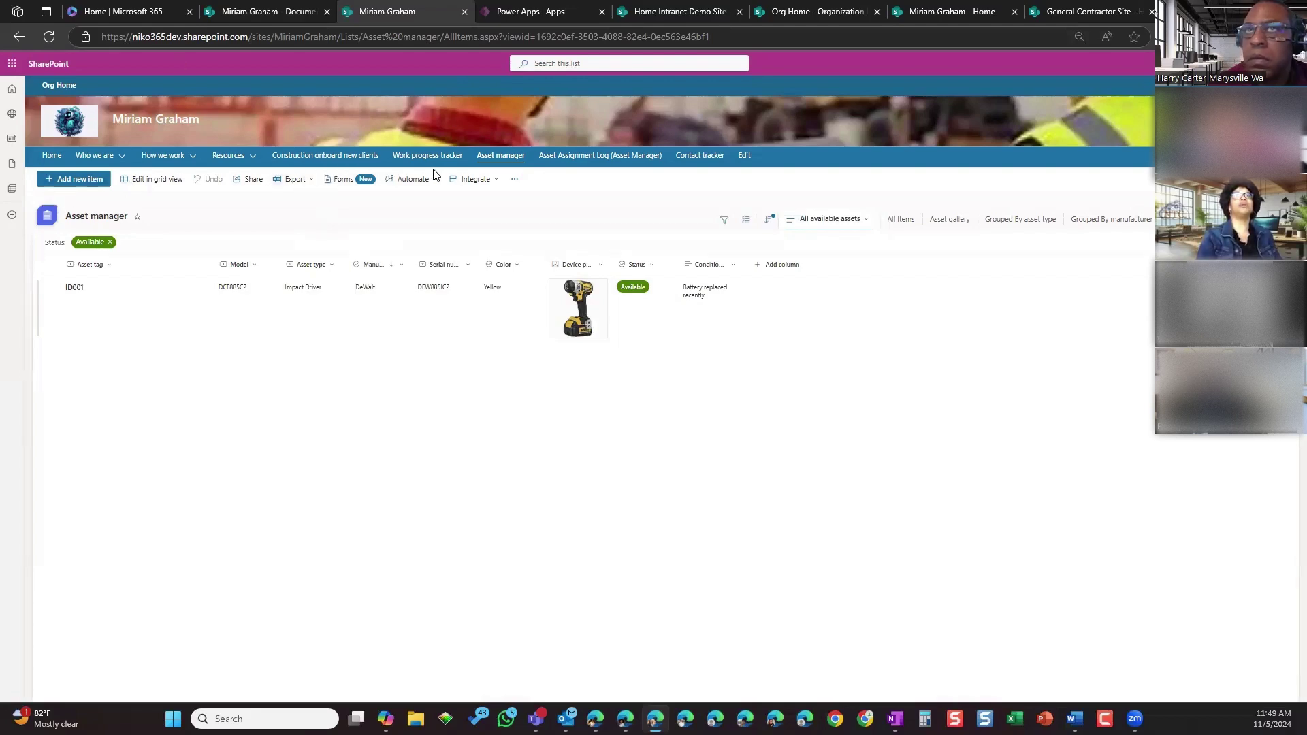
Reload the Asset manager list in its All Items view and group the items by Status
left_click(491, 164)
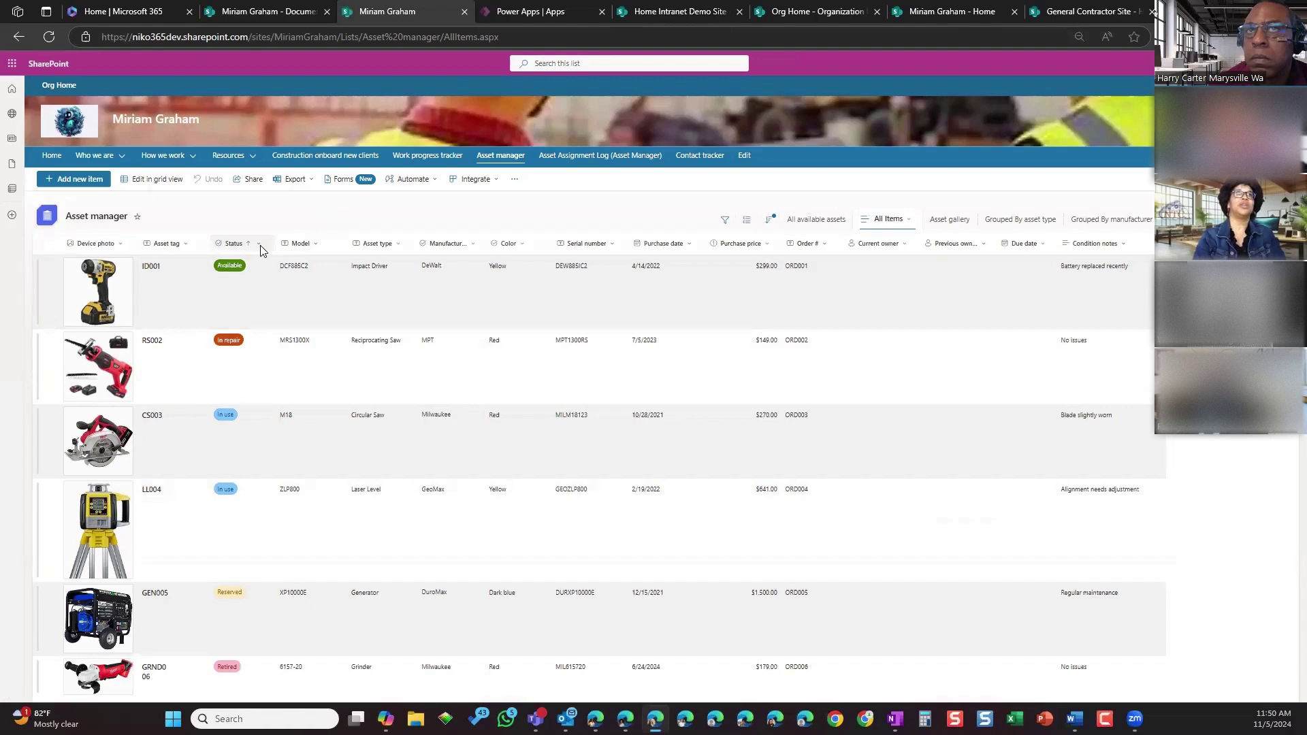
left_click(259, 244)
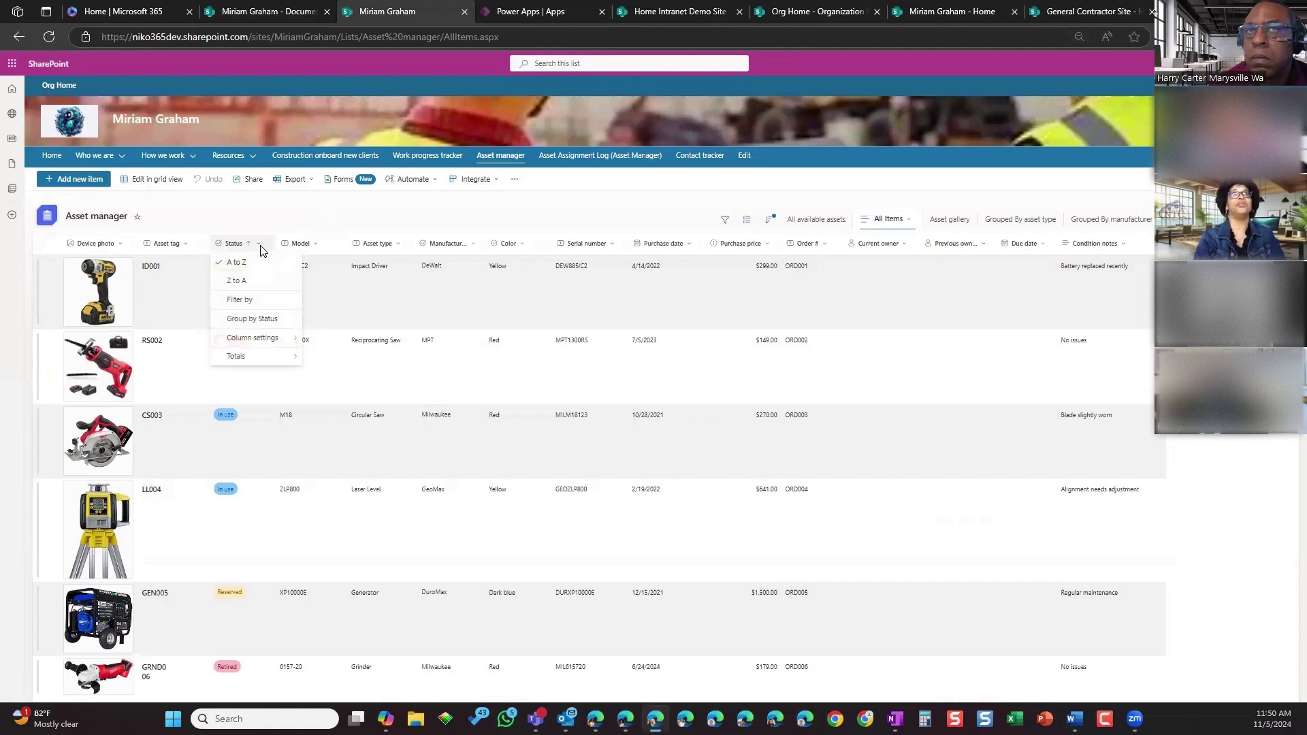
left_click(256, 322)
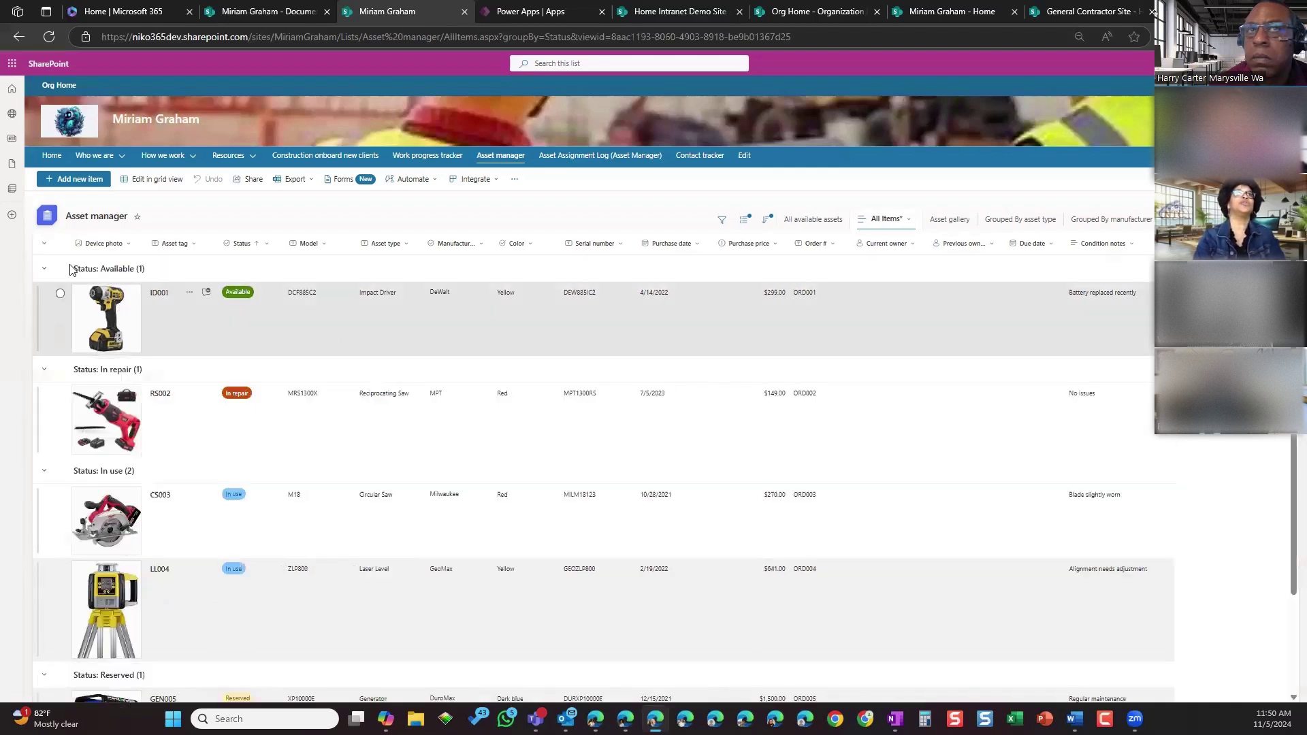
Collapse all the Status groups in the Asset manager list, and expand the Available, In repair and In use groups again
left_click(44, 269)
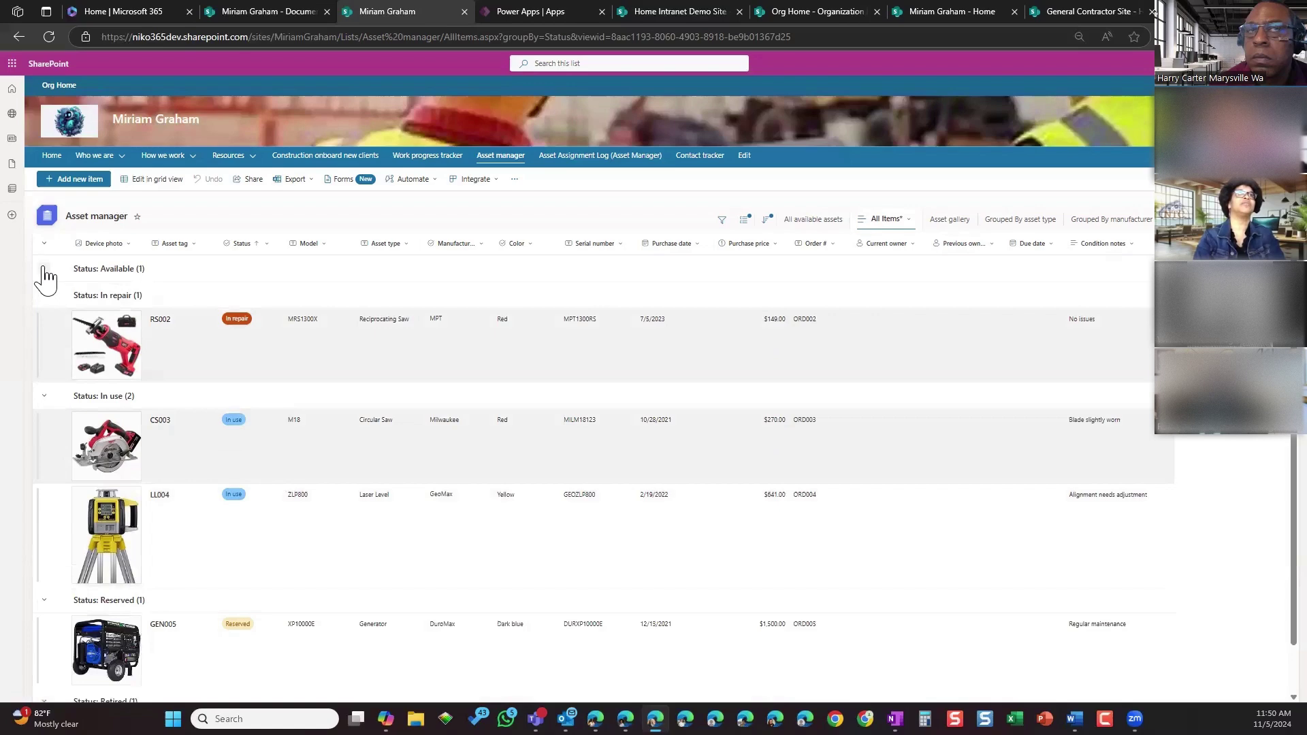
left_click(44, 295)
left_click(44, 322)
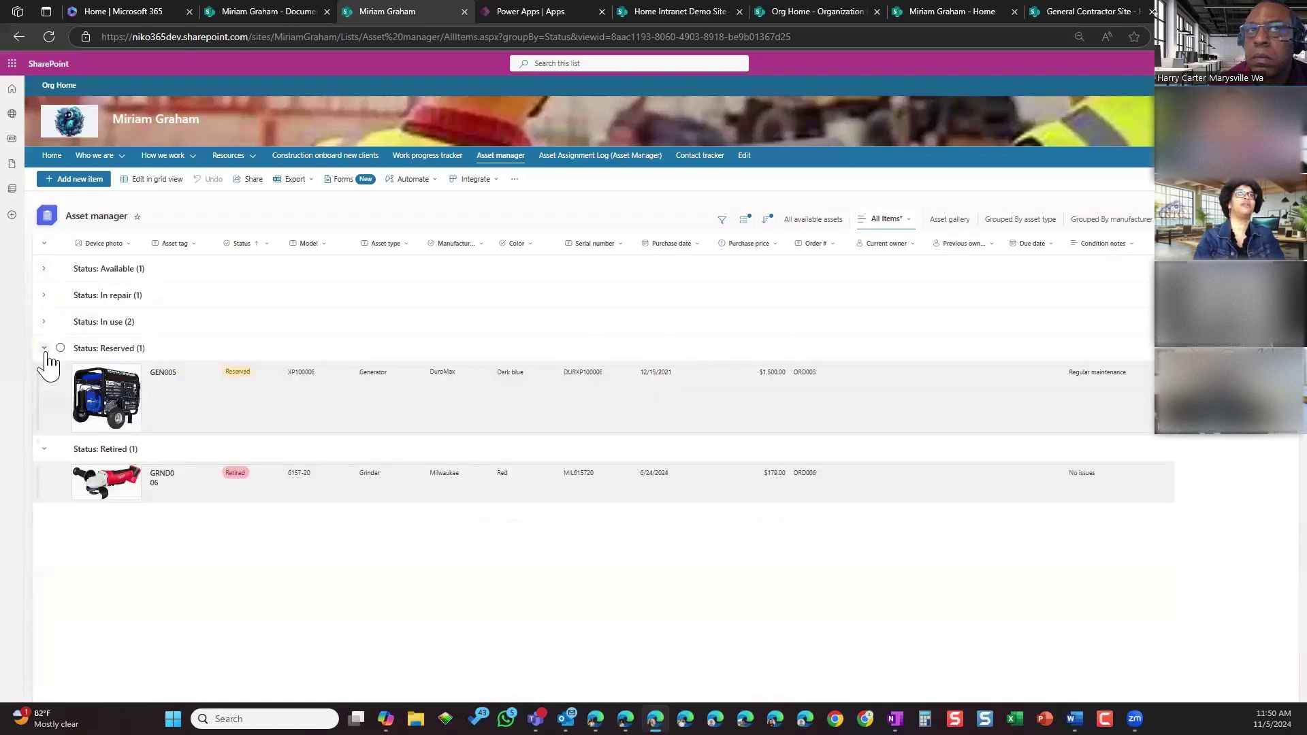
left_click(44, 349)
left_click(44, 374)
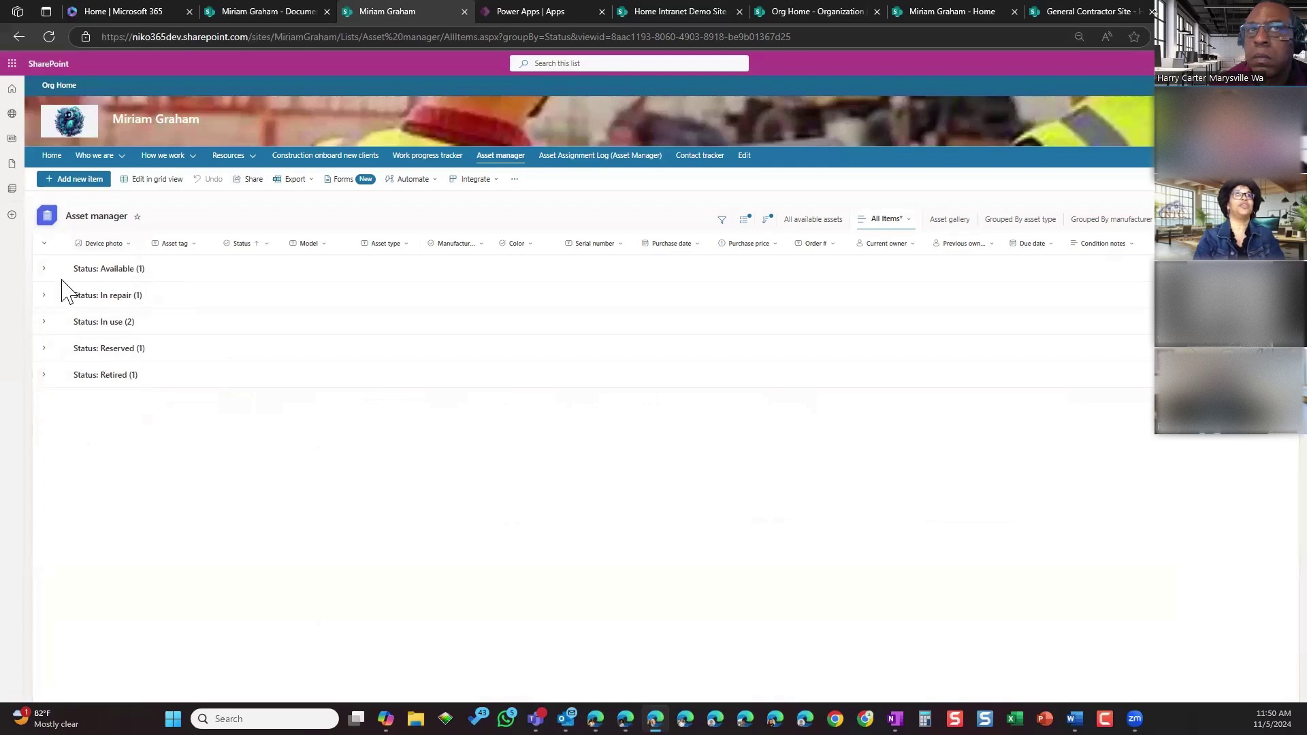
left_click(44, 268)
left_click(43, 369)
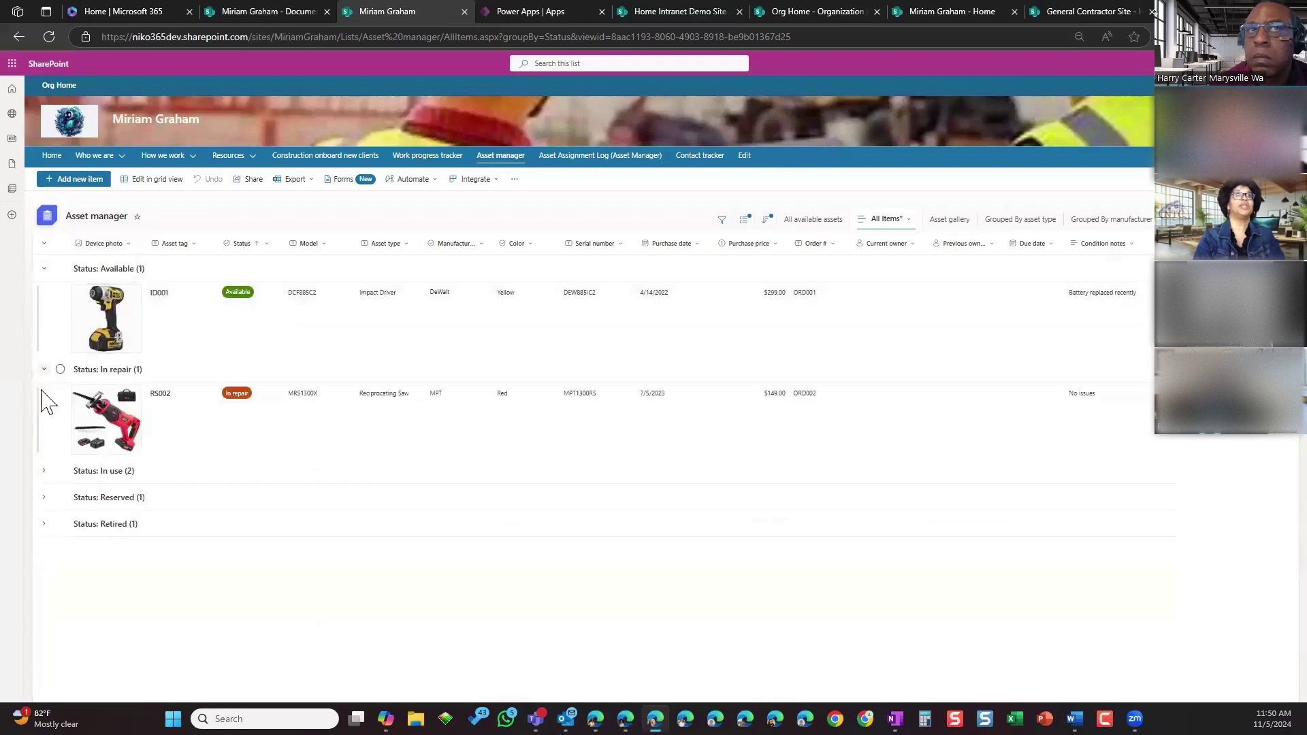
left_click(43, 471)
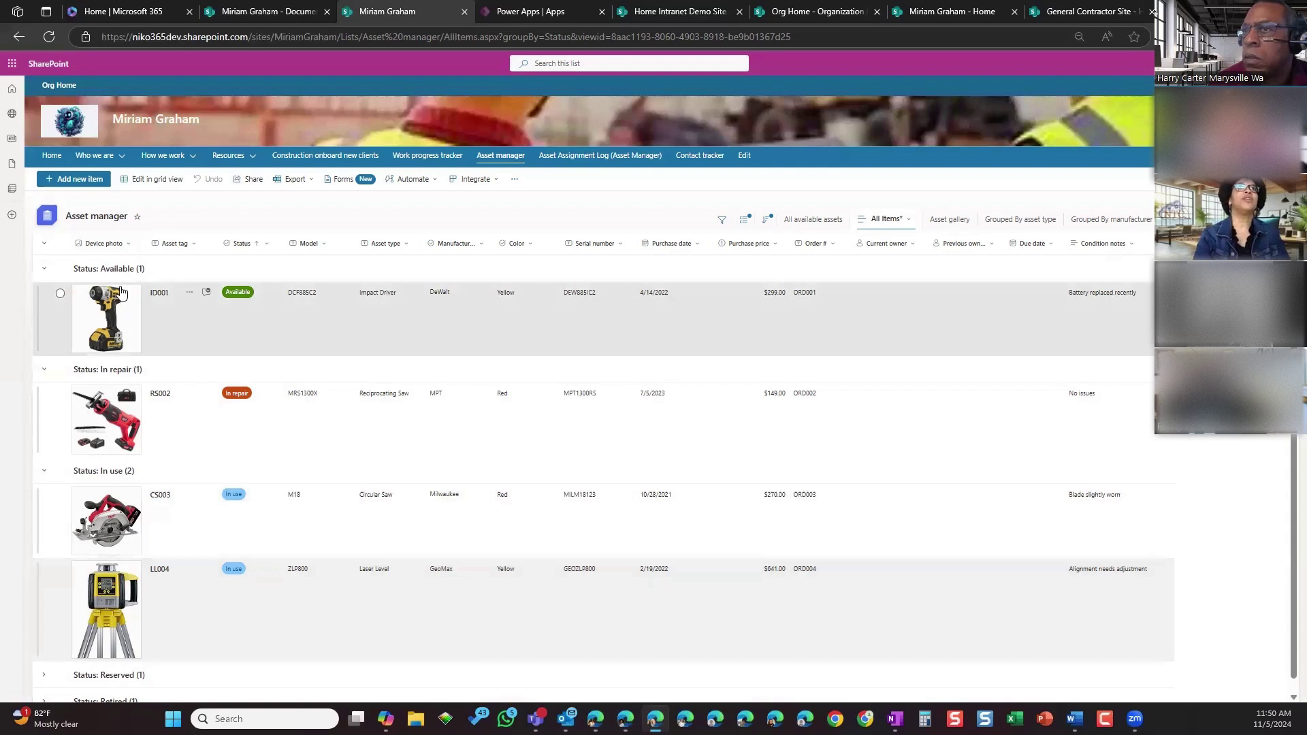
Filter the Asset manager list's Status column to Available and In use
left_click(242, 244)
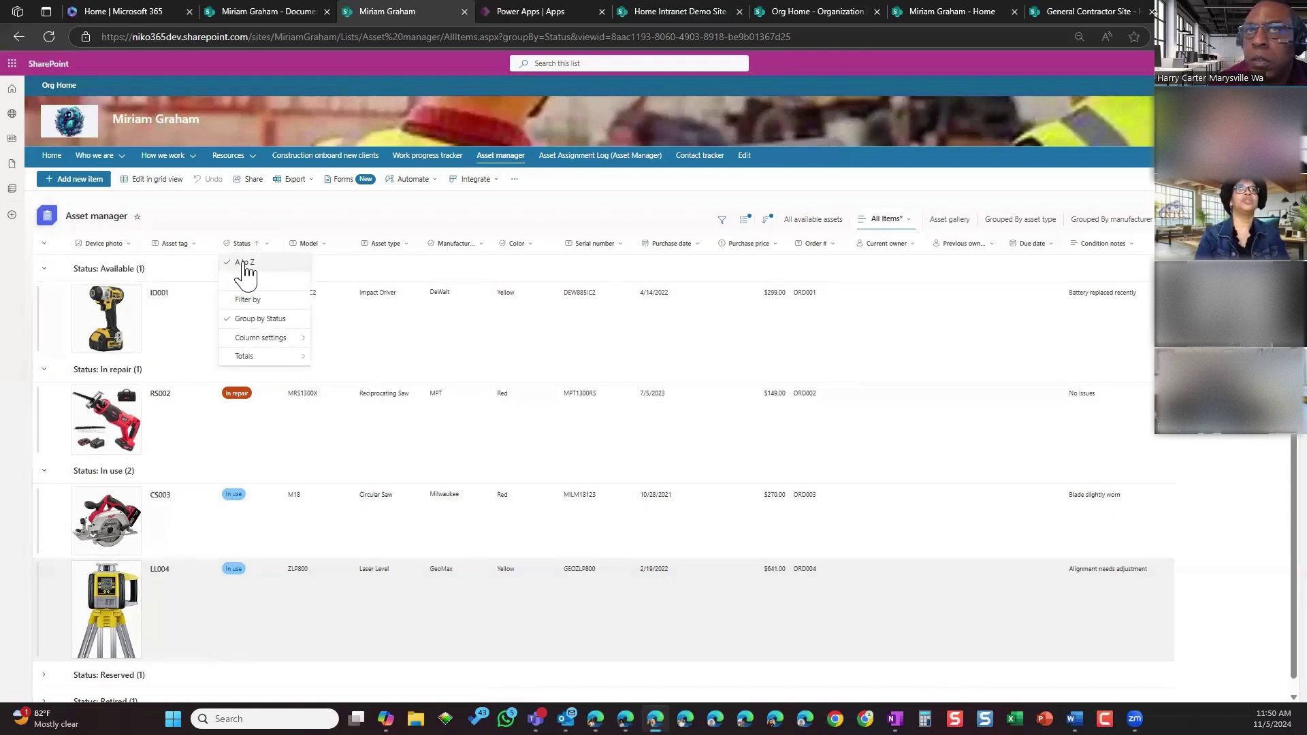
left_click(245, 302)
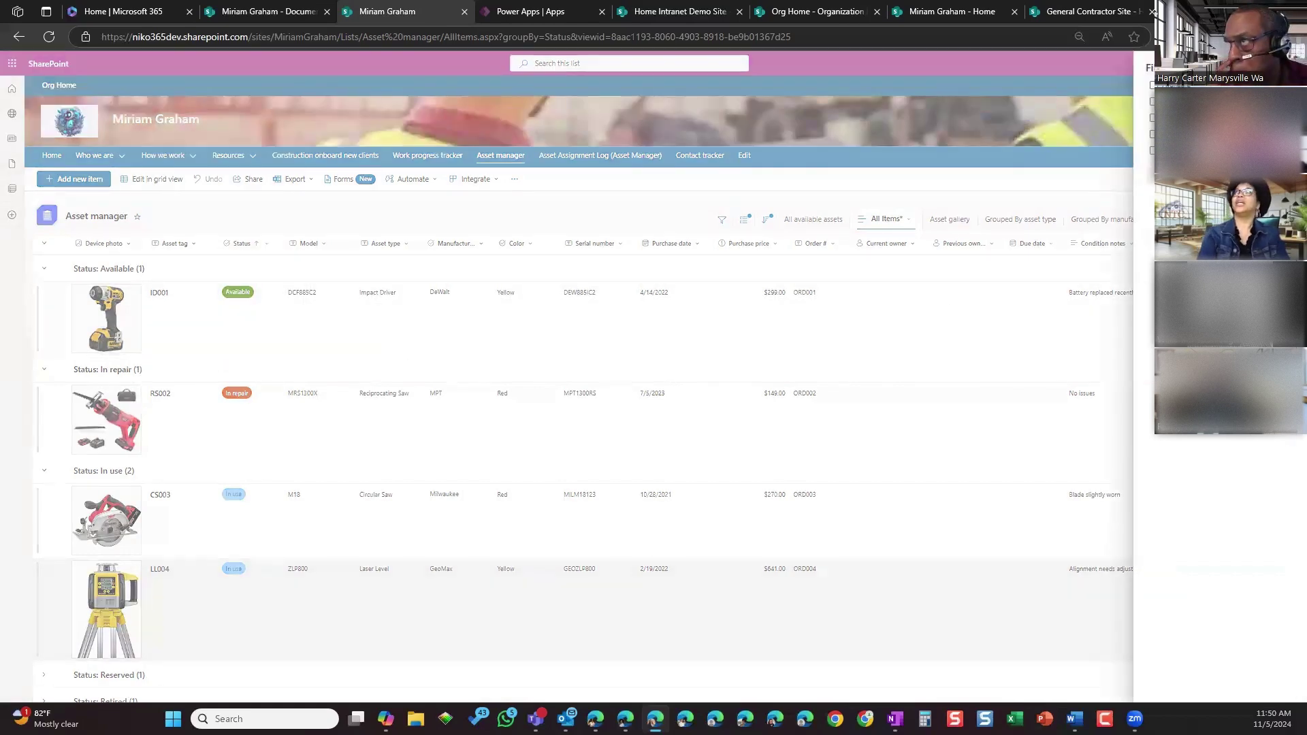
left_click(1154, 85)
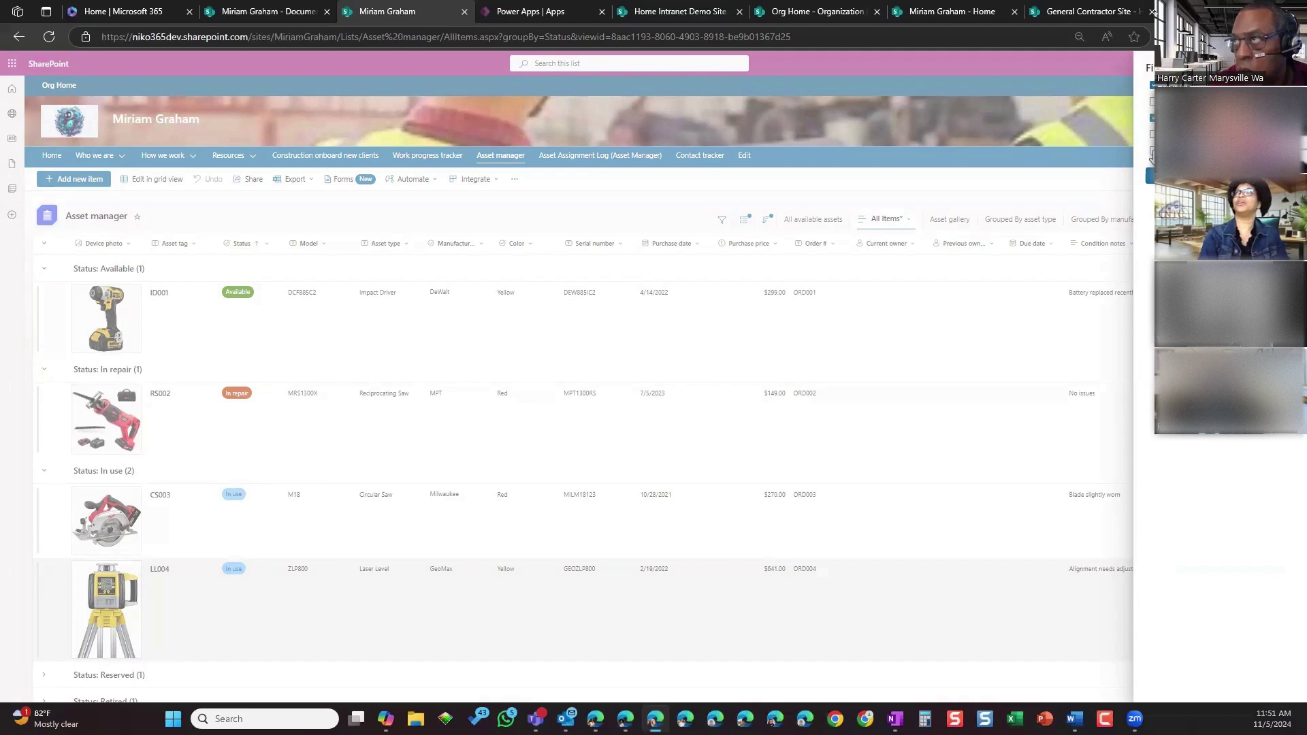
left_click(1150, 176)
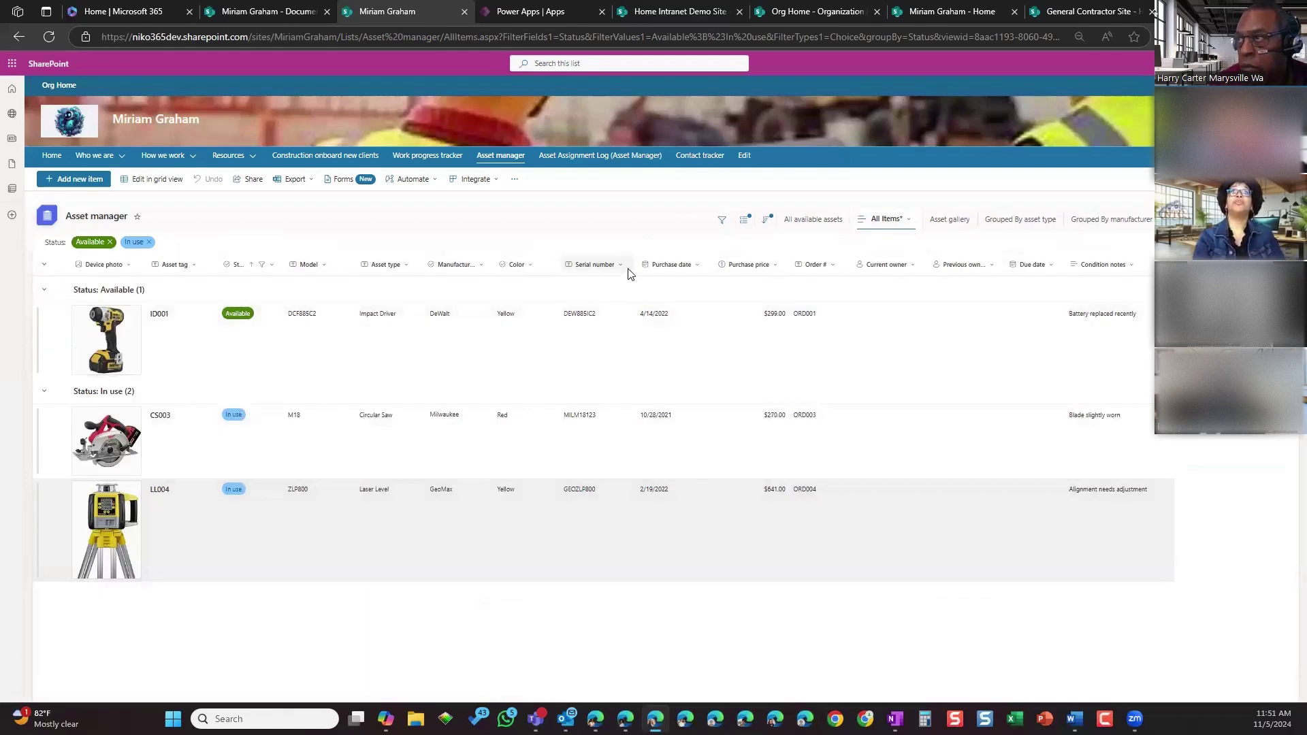
Filter the assets further by the Color value Yellow
left_click(537, 268)
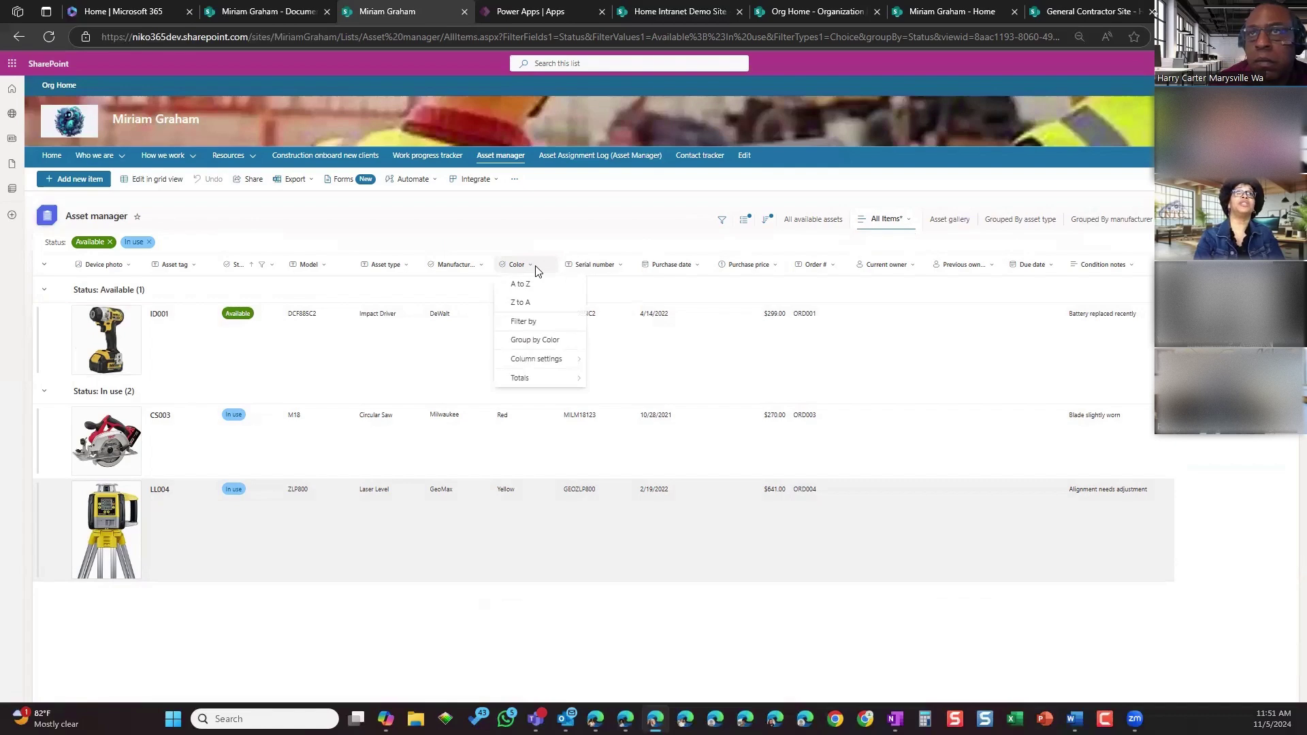
left_click(538, 321)
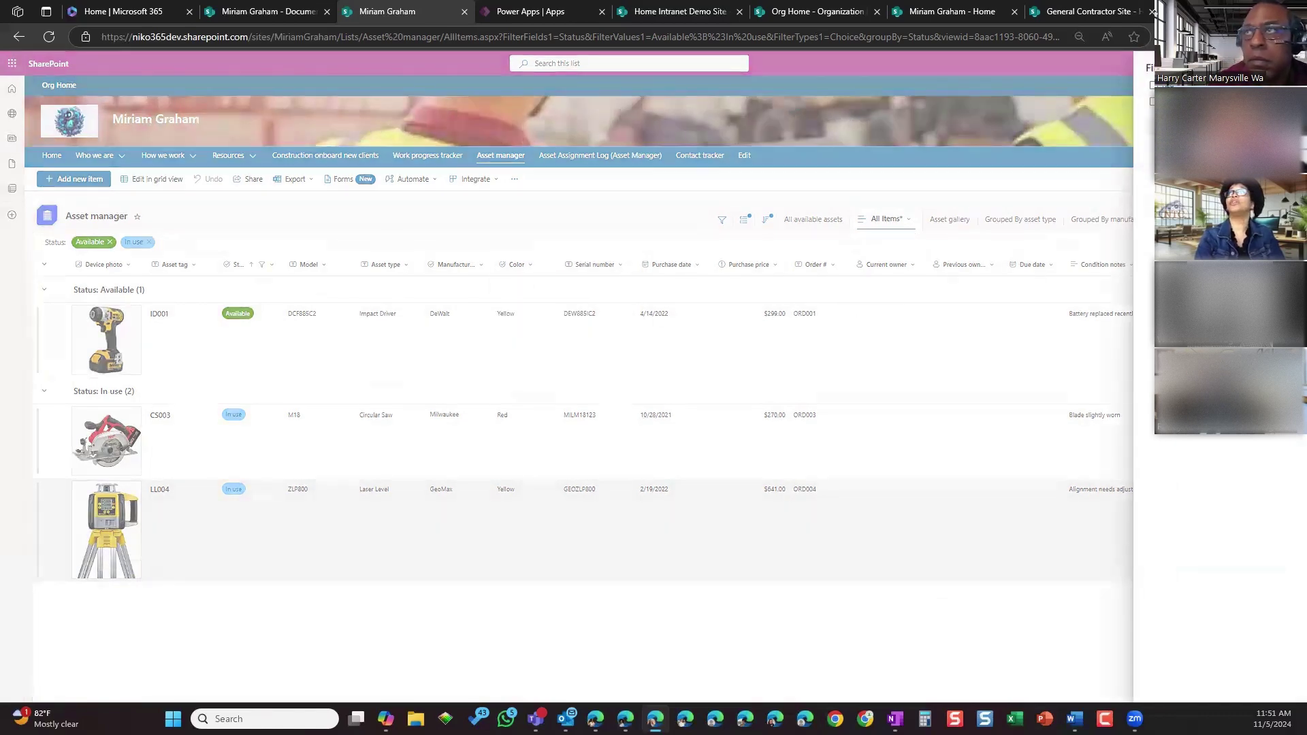
left_click(1150, 104)
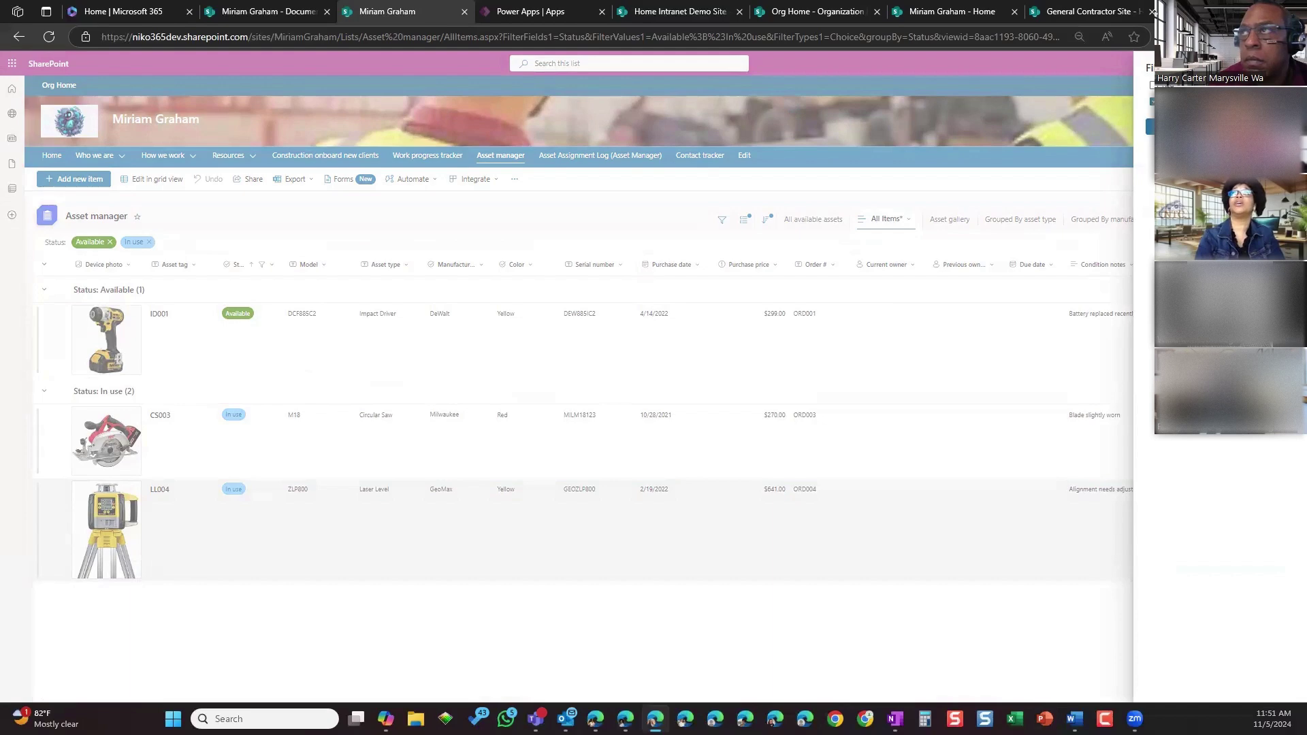
left_click(1150, 127)
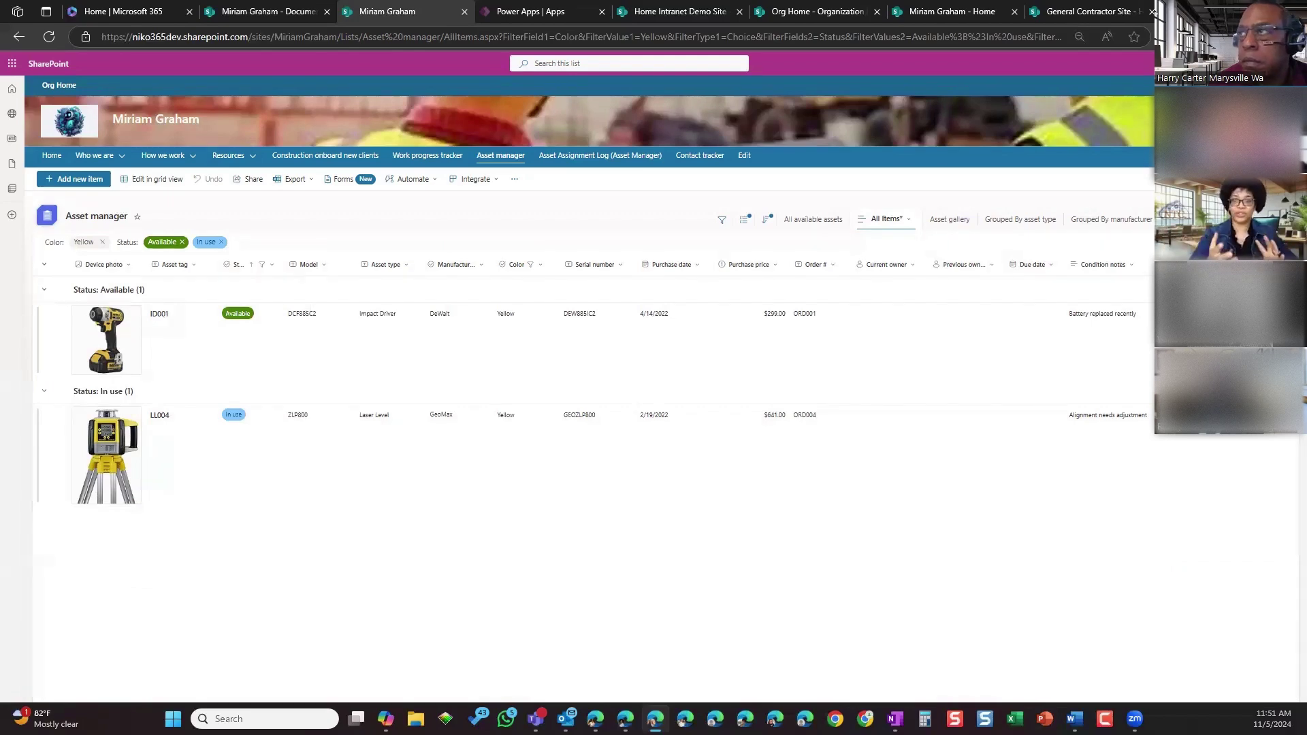
Start an alert for the whole Asset manager list and add Everyone except external users as a recipient
left_click(512, 180)
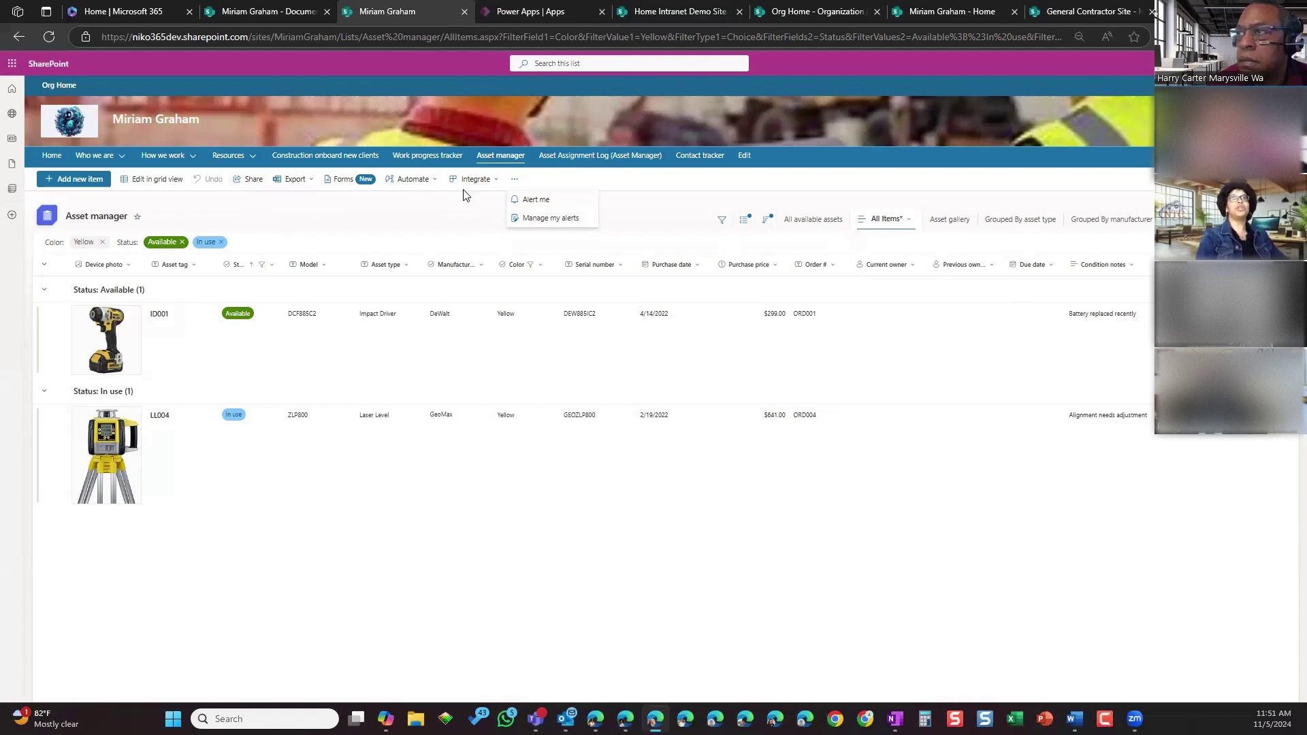
left_click(534, 200)
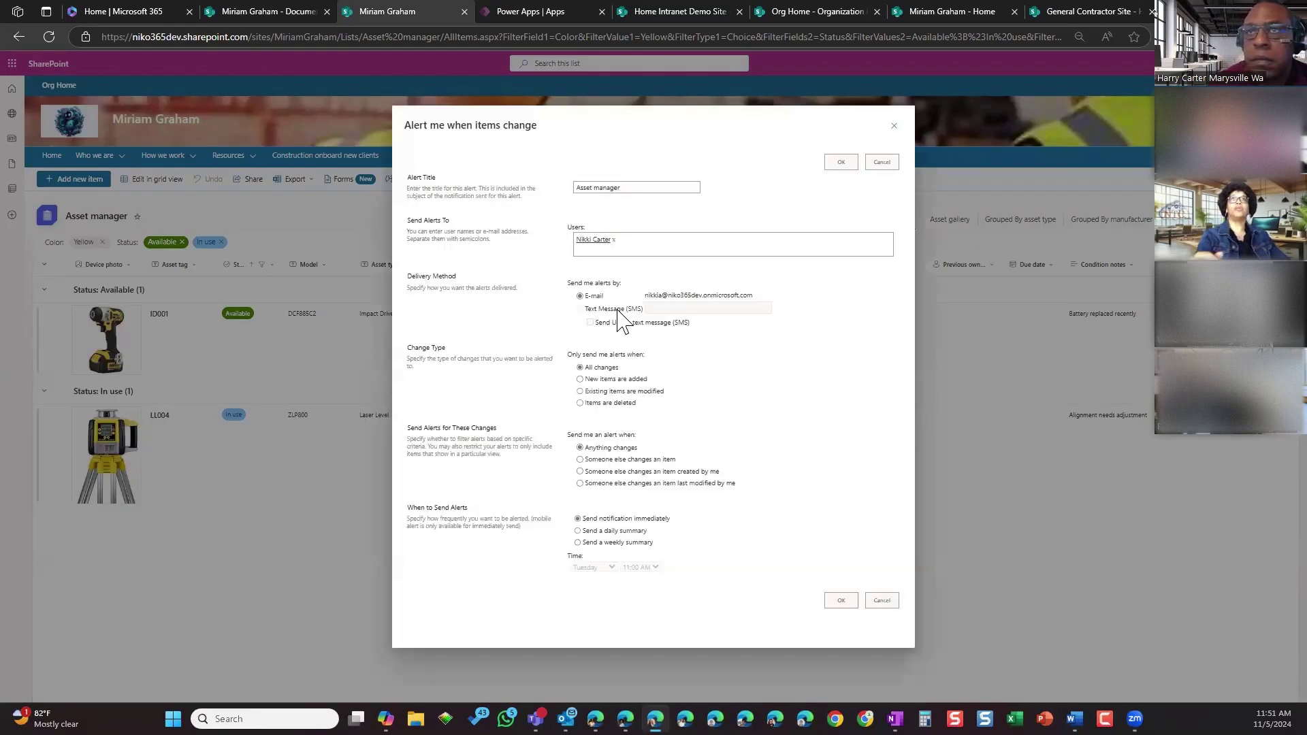
left_click(657, 252)
type("er Ev")
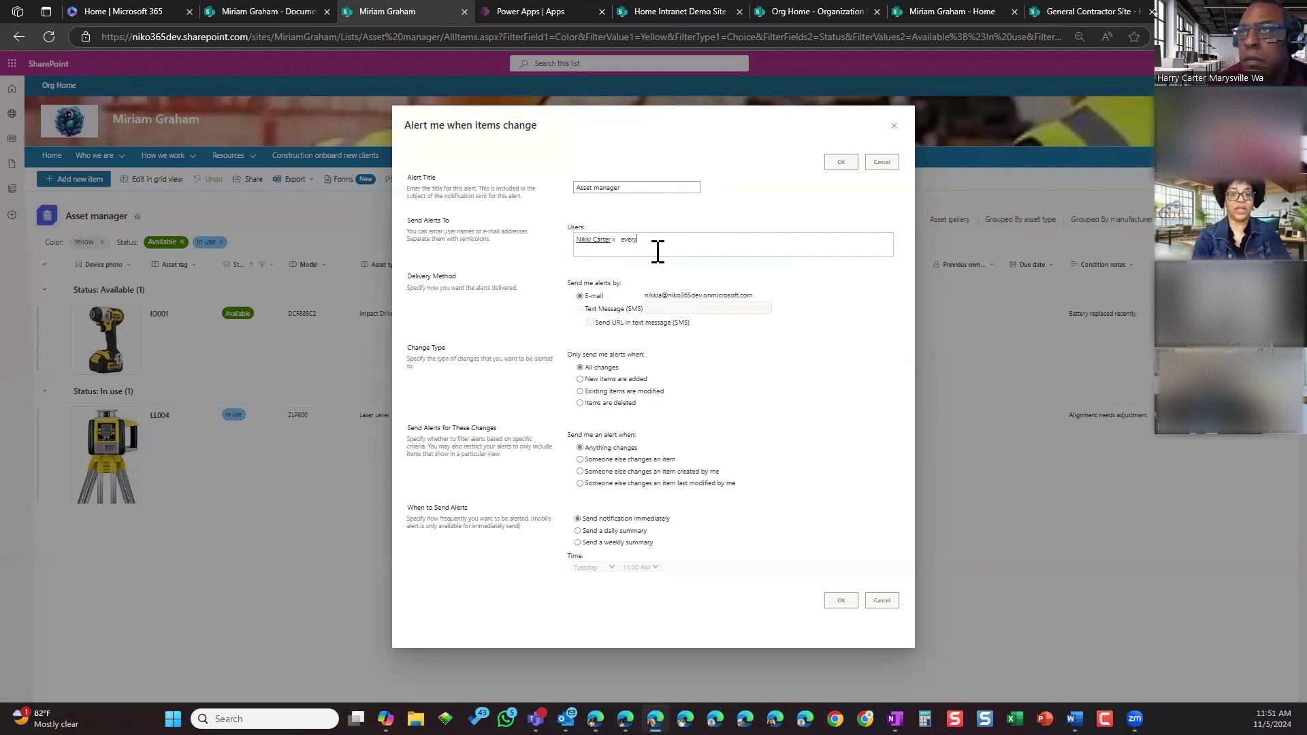
type("eryon")
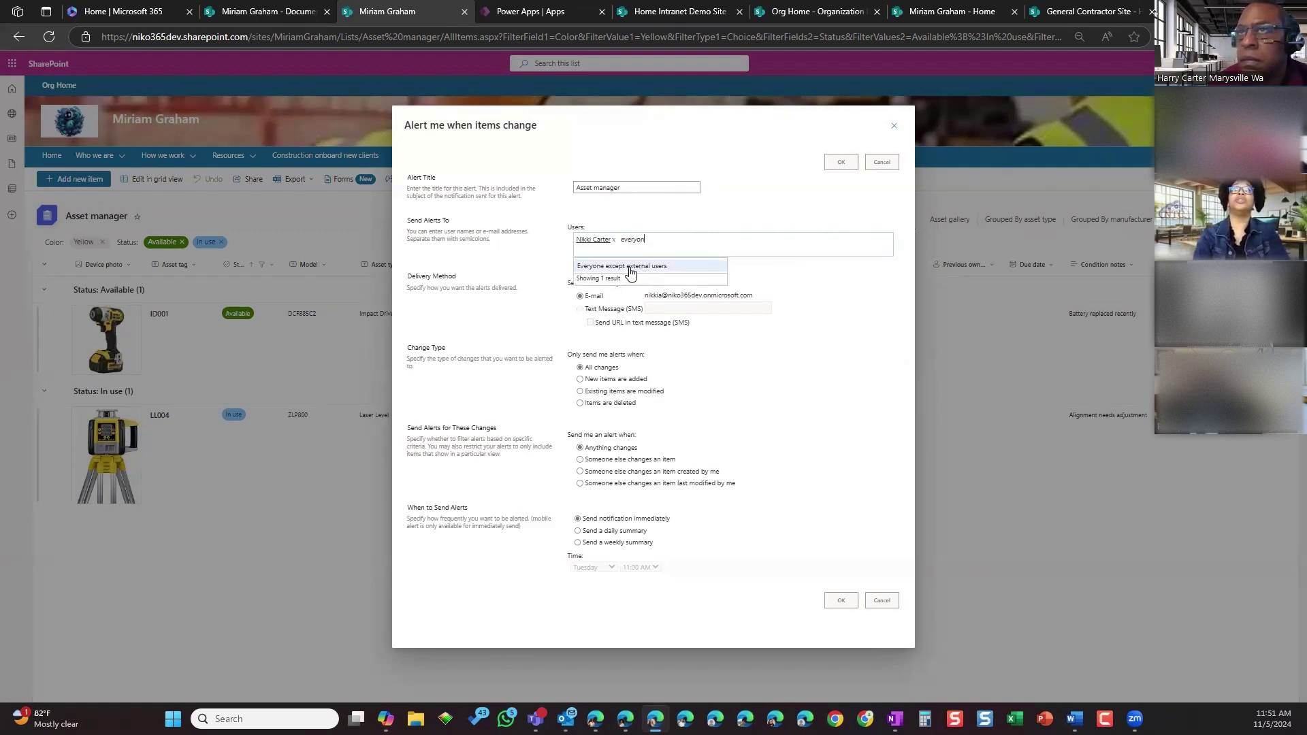
left_click(626, 266)
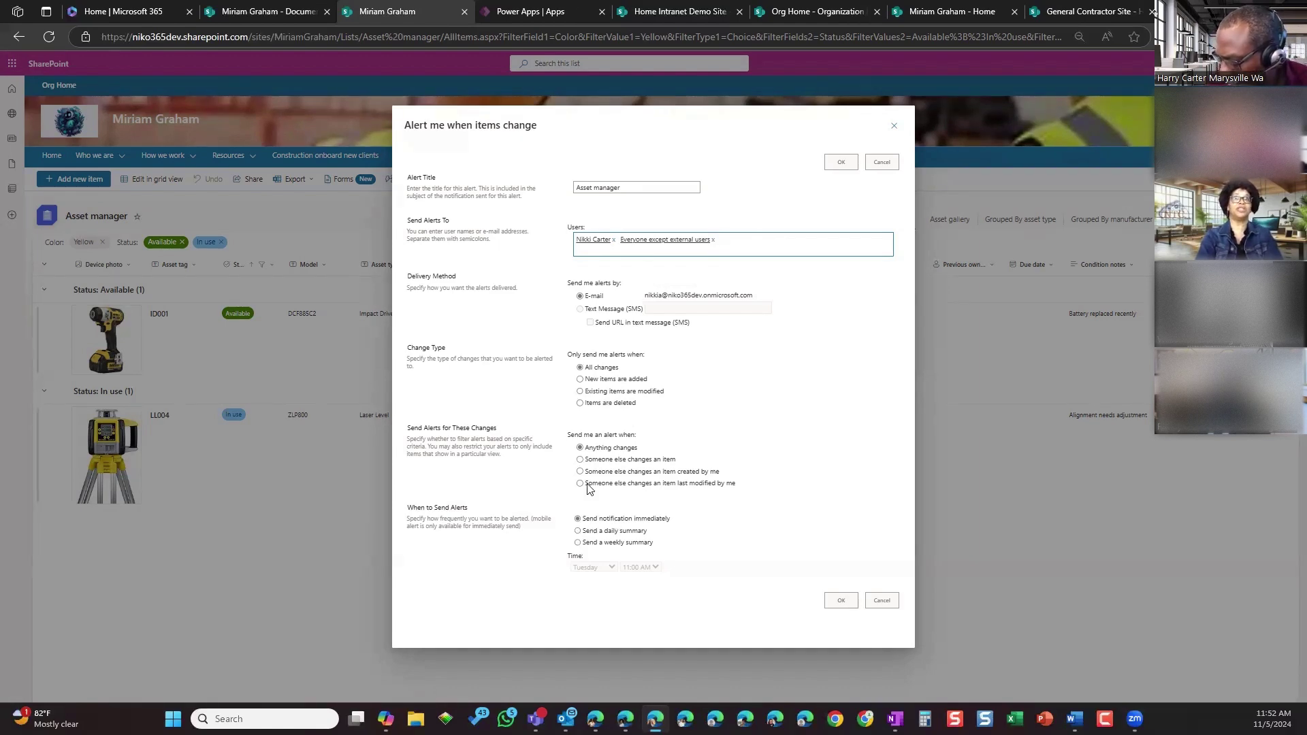
Try the daily and weekly summary schedules with their time and day choices, and discard the list alert
left_click(577, 531)
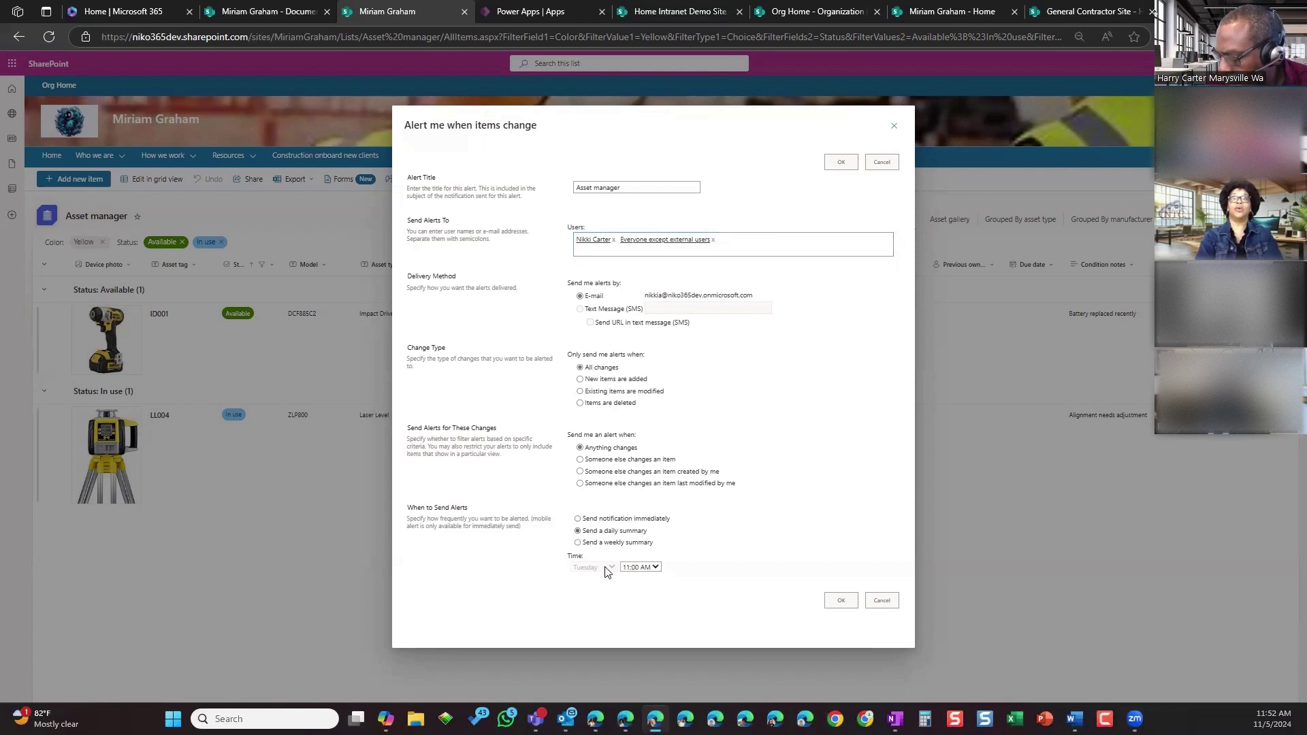
left_click(653, 567)
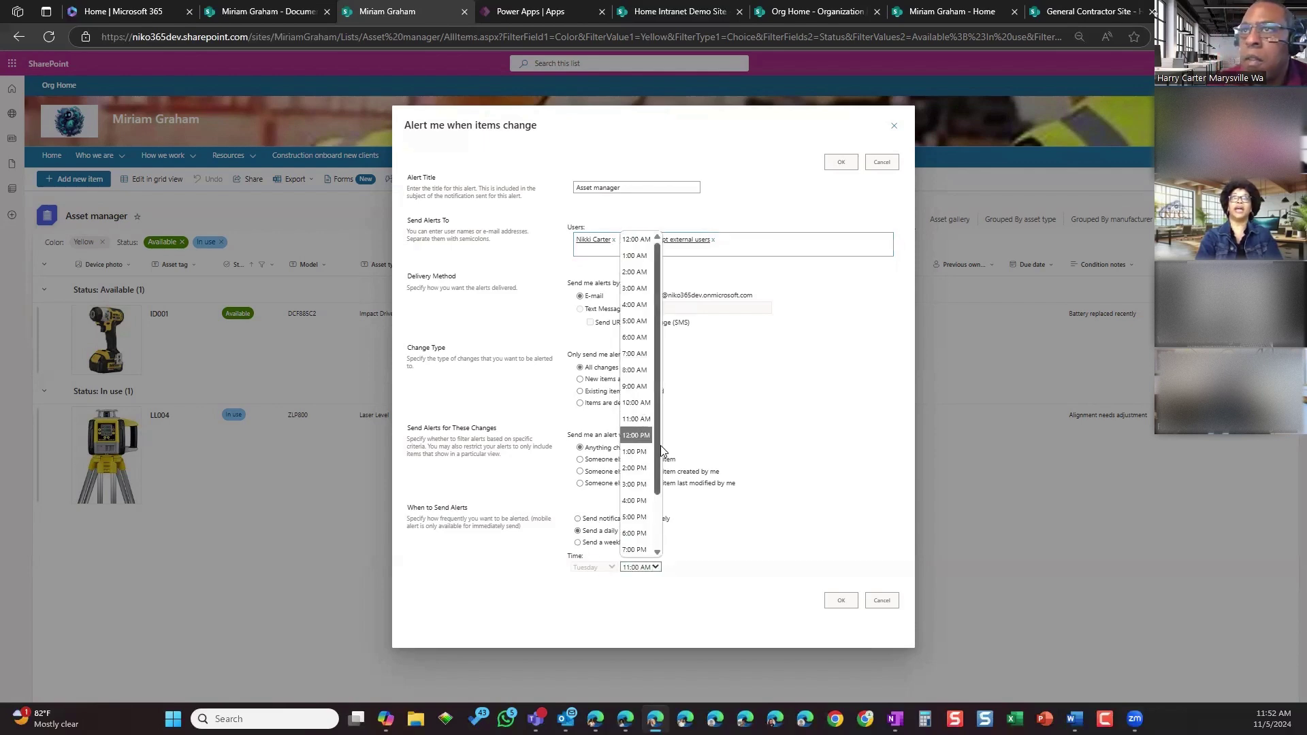
left_click(692, 537)
left_click(577, 542)
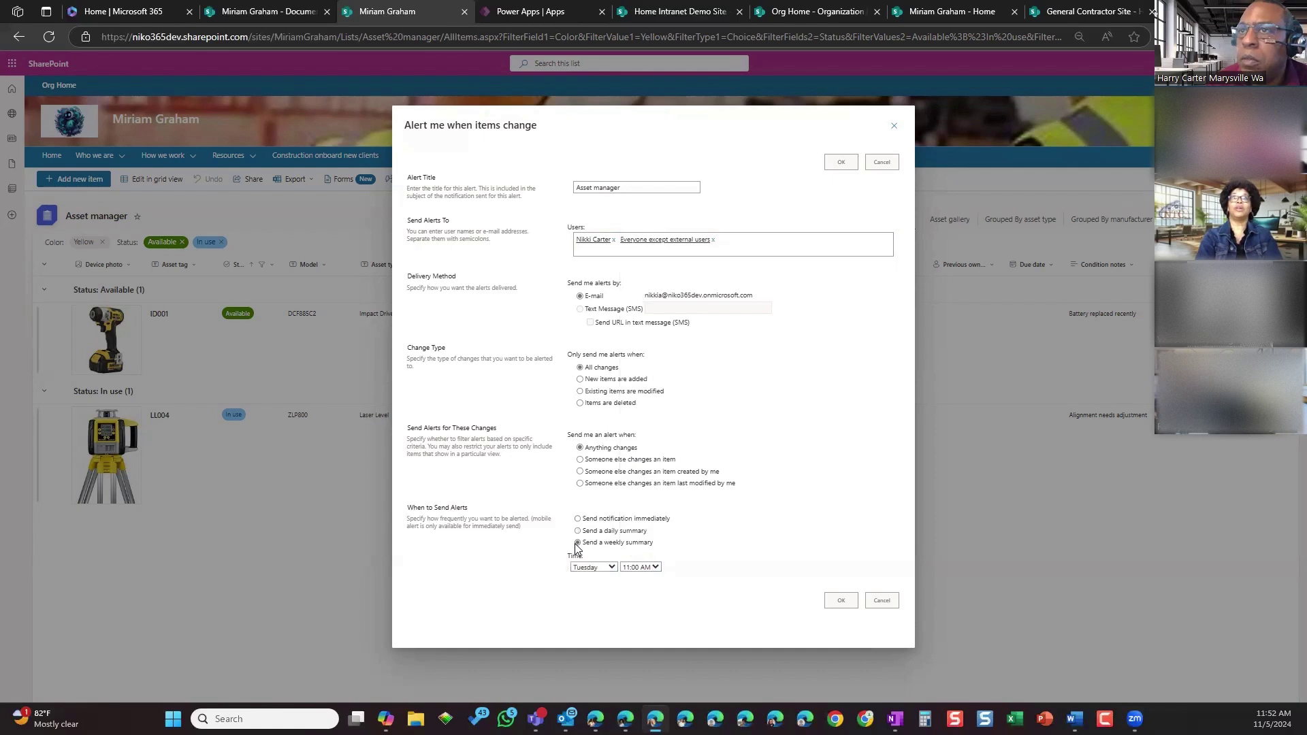
left_click(610, 568)
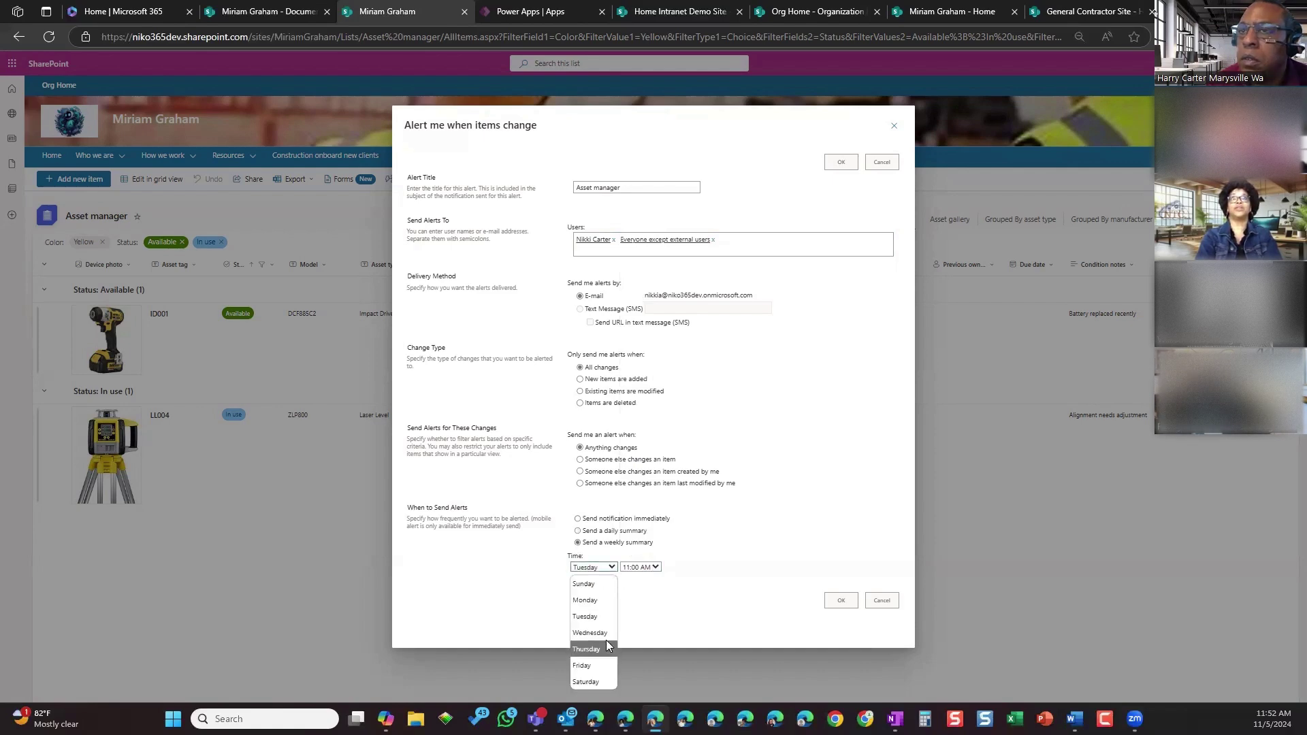
left_click(871, 602)
left_click(872, 602)
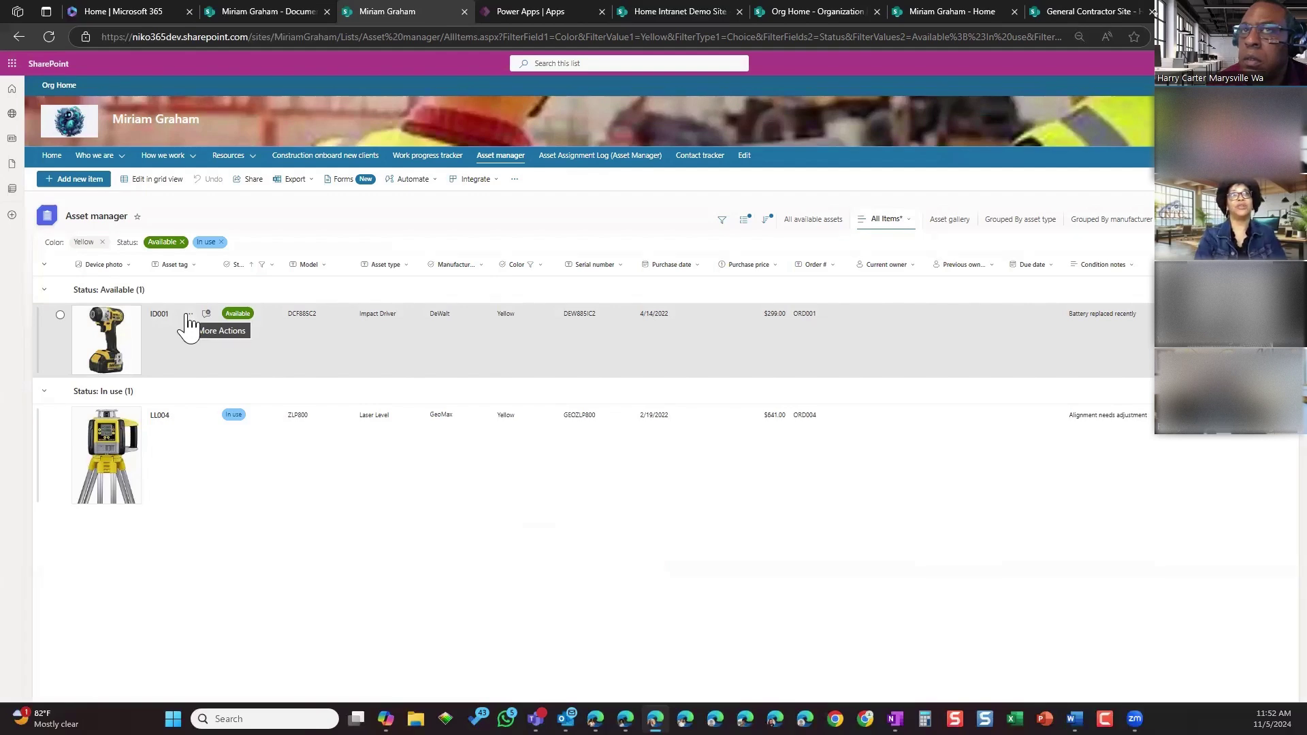
Examine the alert settings for the single item ID001, including its alert title, and close them without saving
left_click(189, 315)
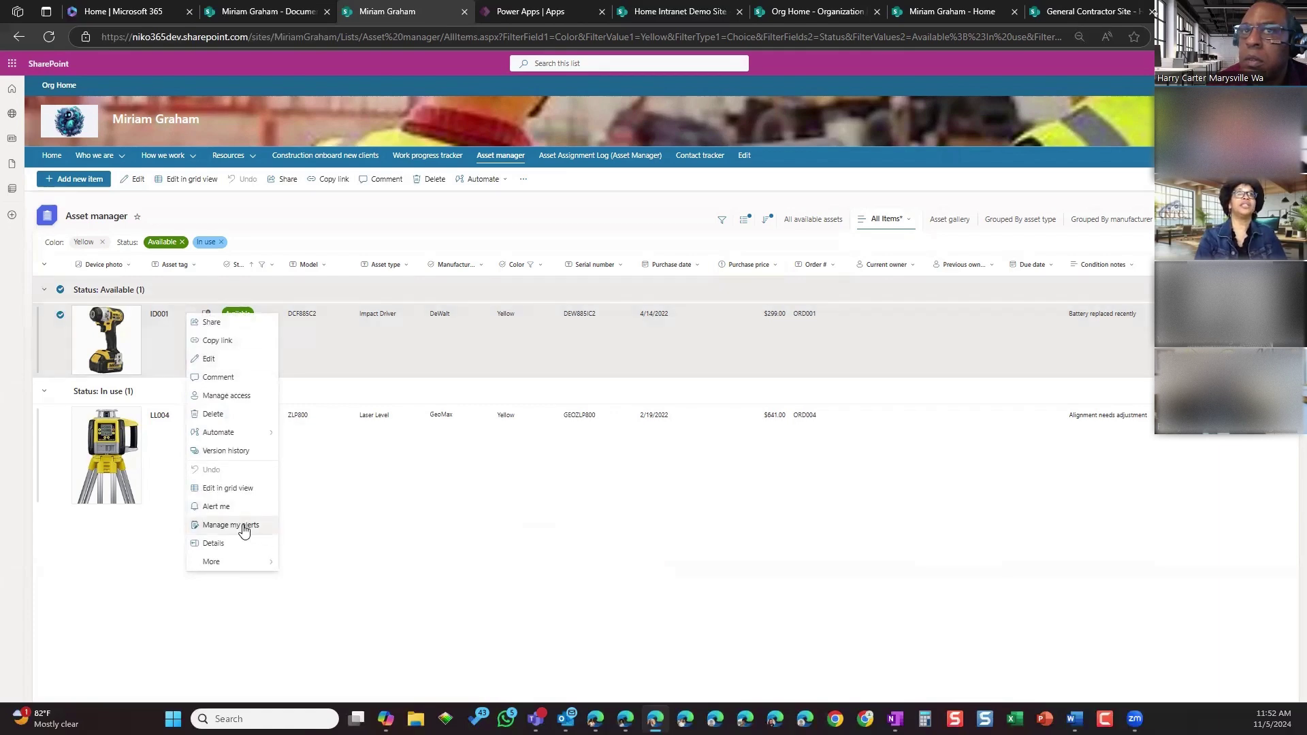
left_click(218, 507)
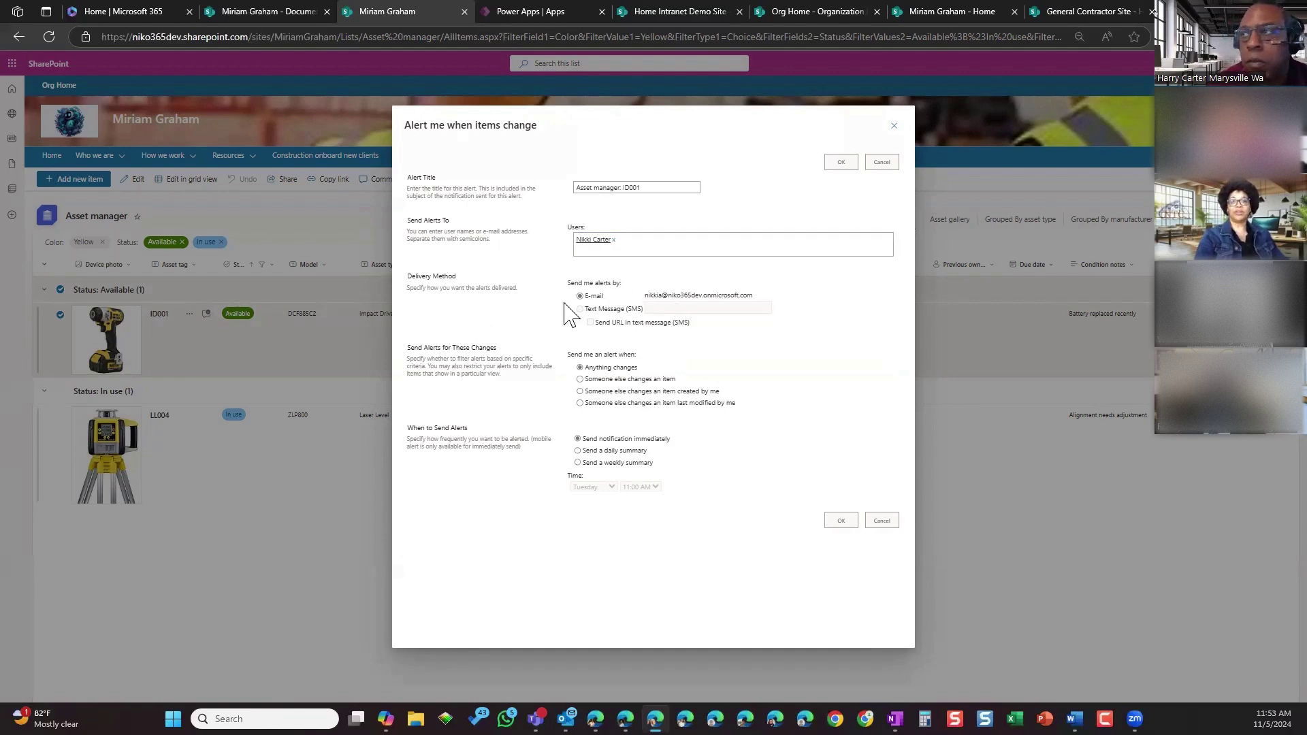
left_click(621, 189)
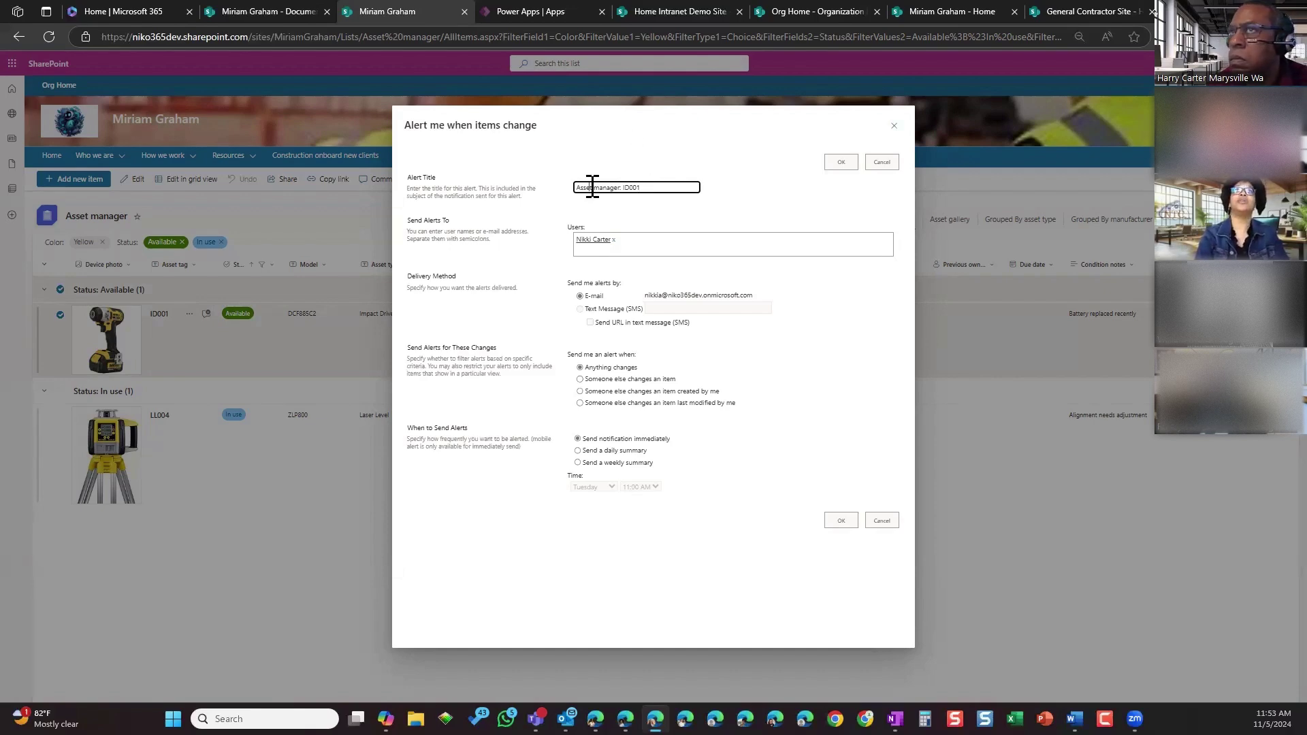
left_click_drag(575, 187, 624, 188)
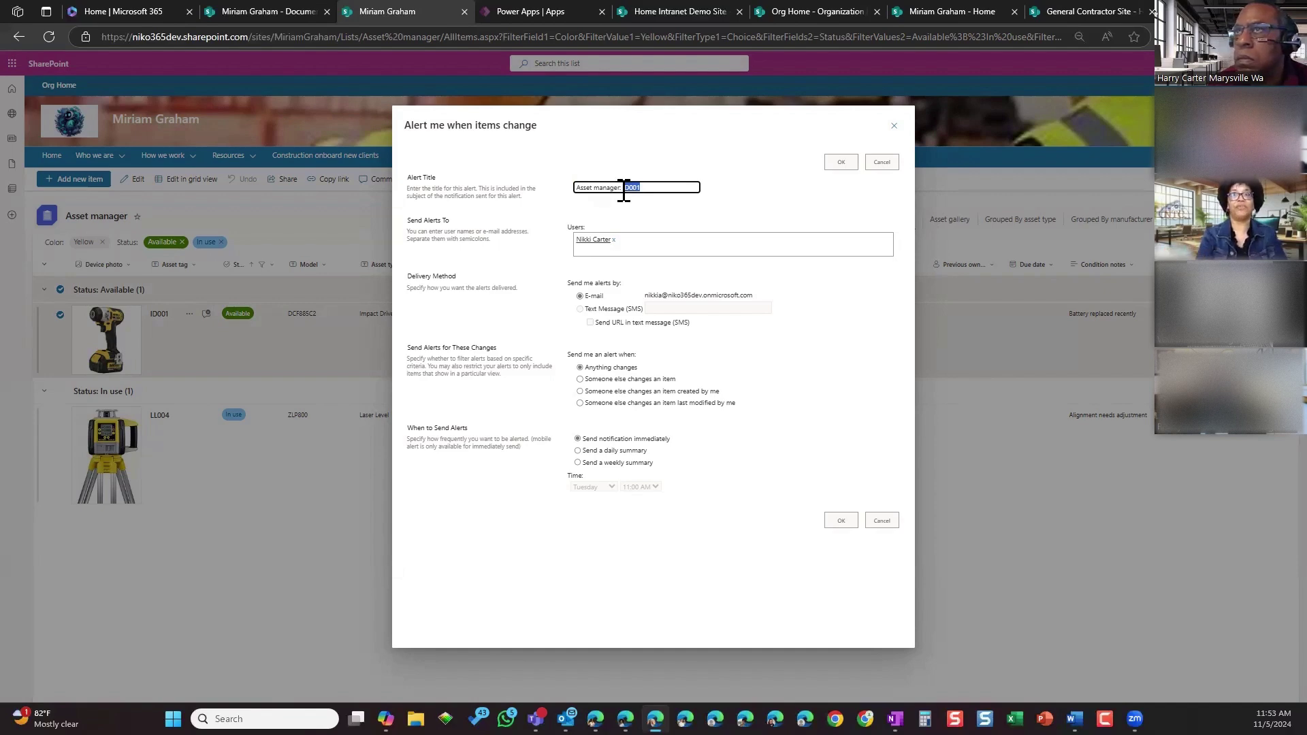
left_click(893, 126)
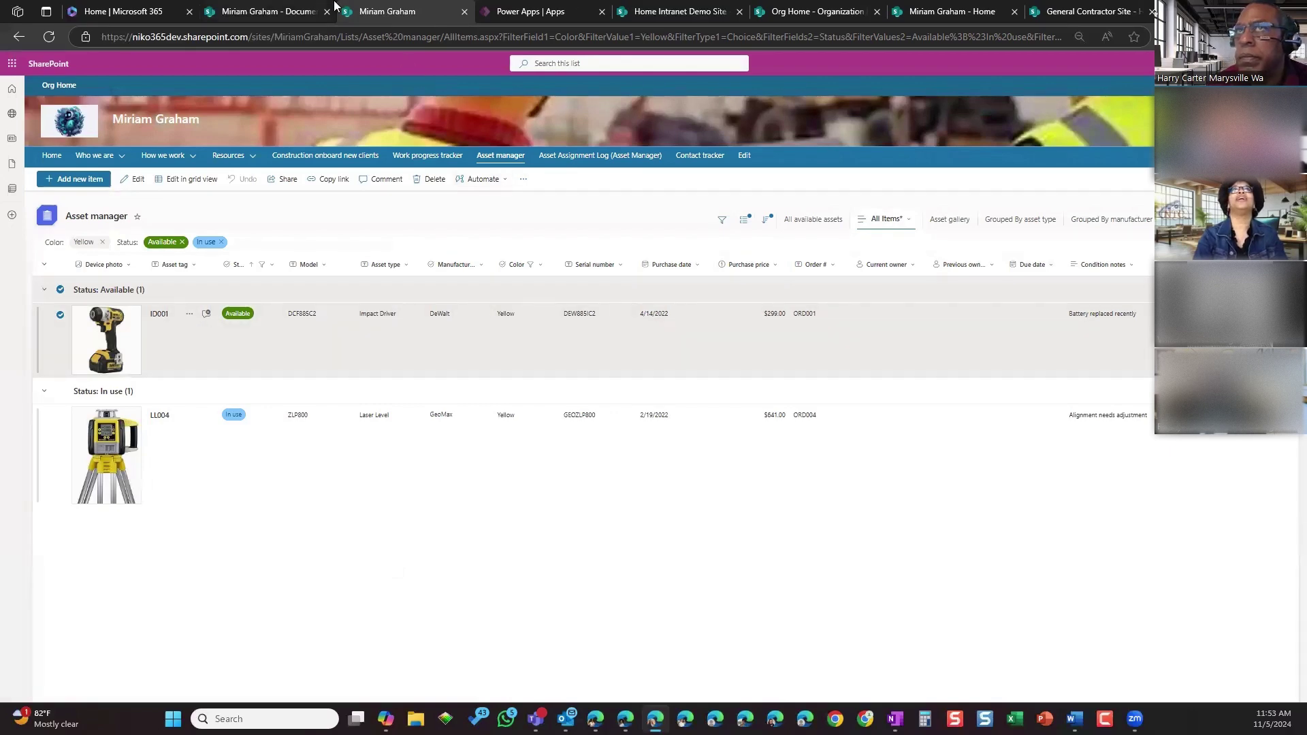
Switch to the Documents library and view the version history of Document.docx, closing and reopening it once
left_click(293, 12)
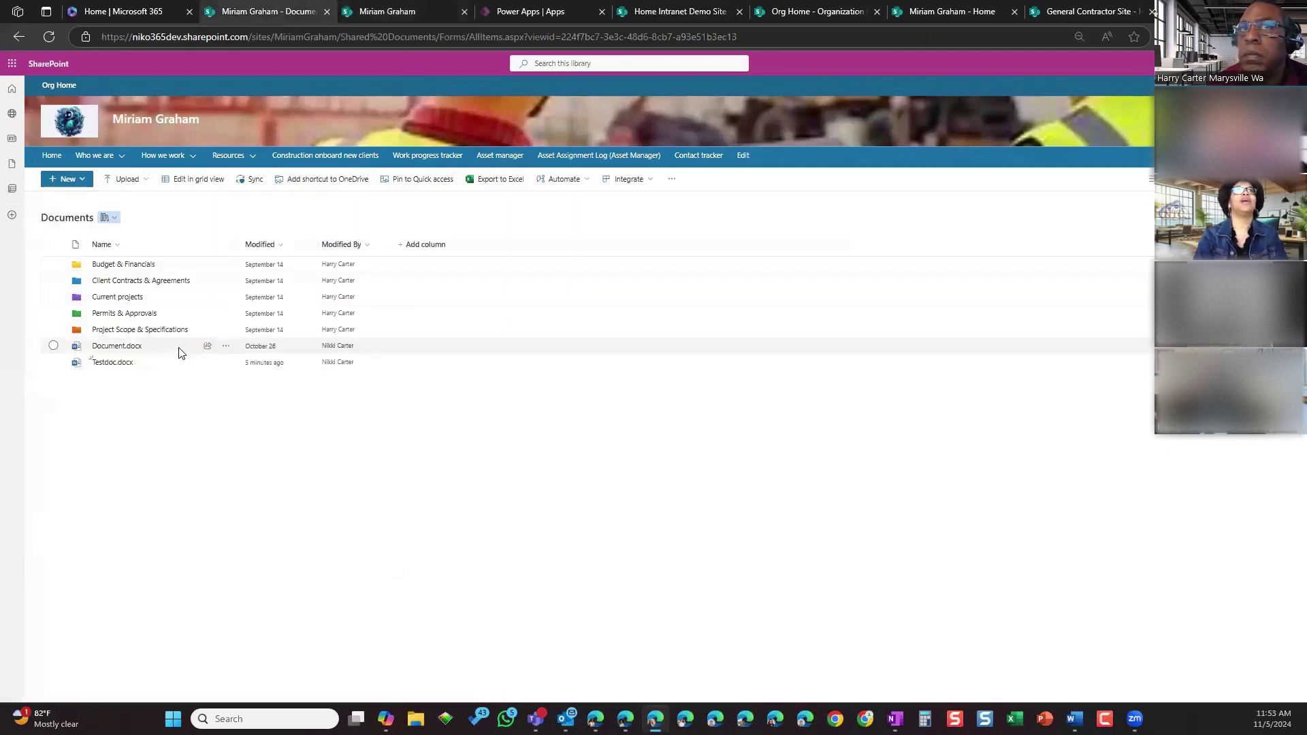
mouse_move(225, 355)
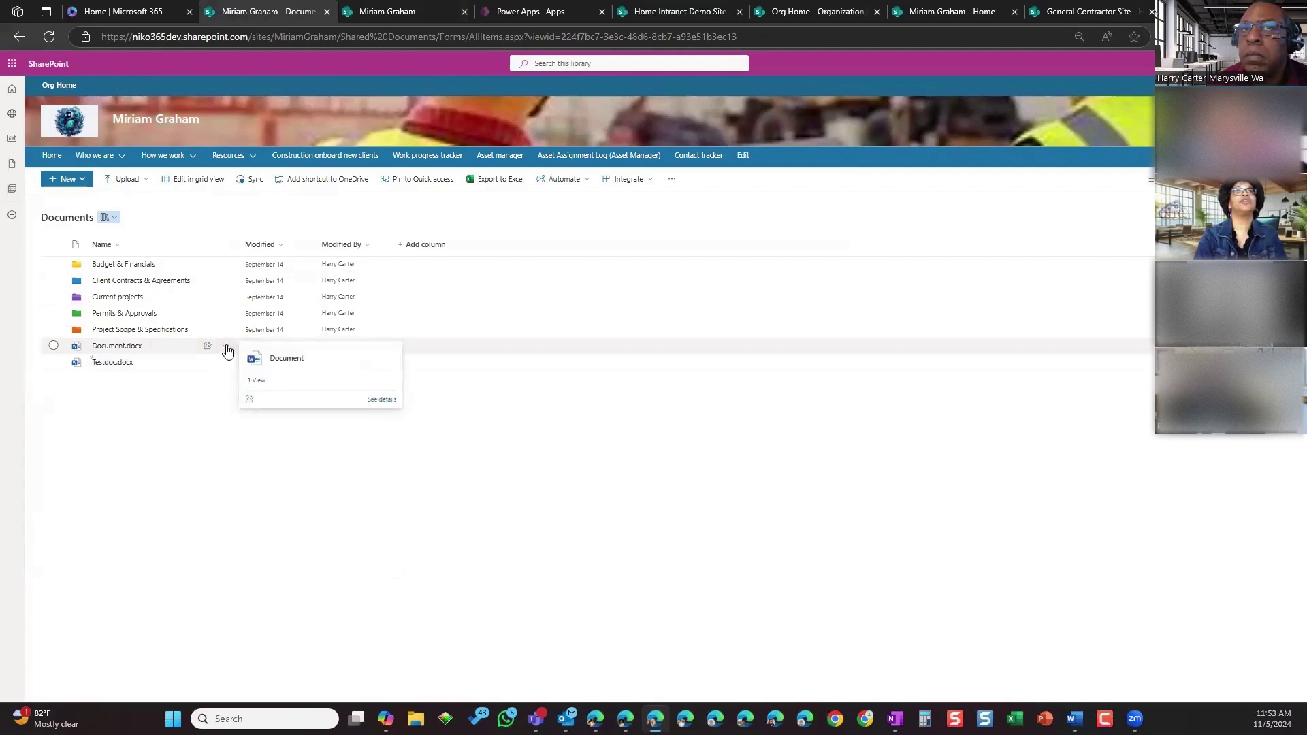
left_click(225, 348)
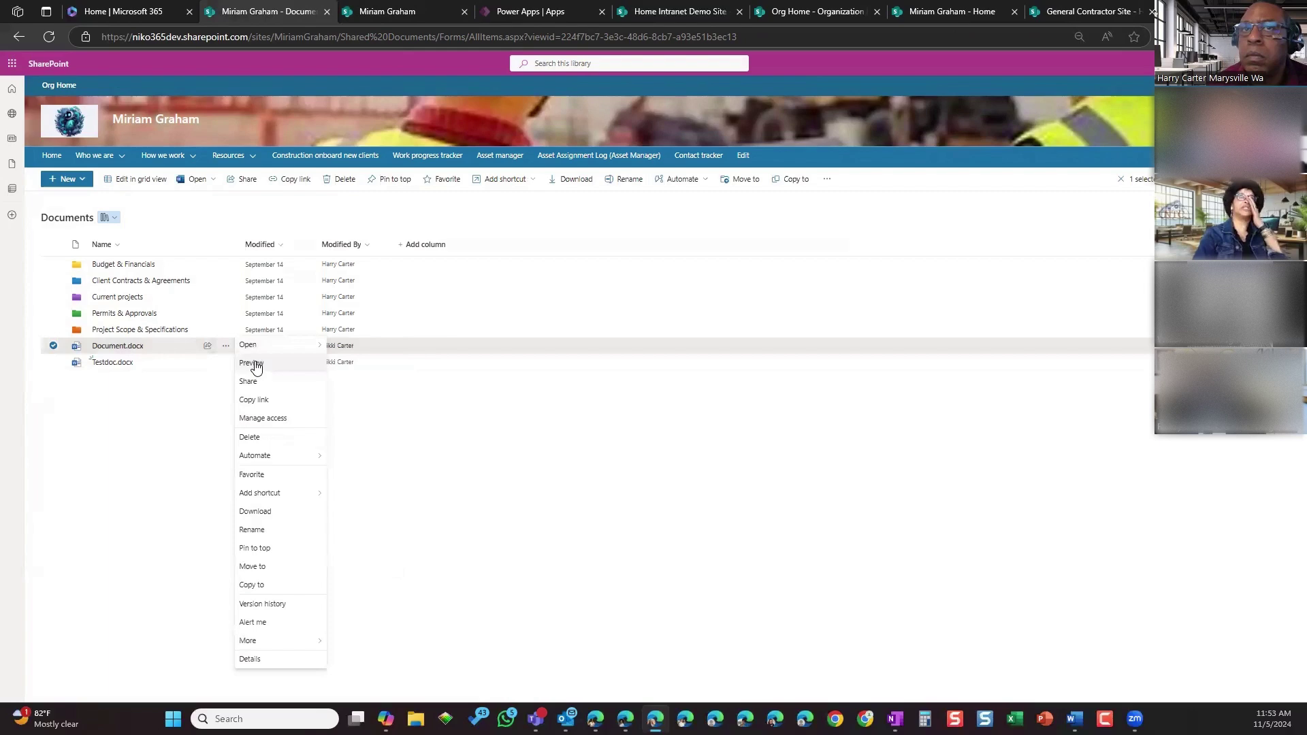
mouse_move(227, 355)
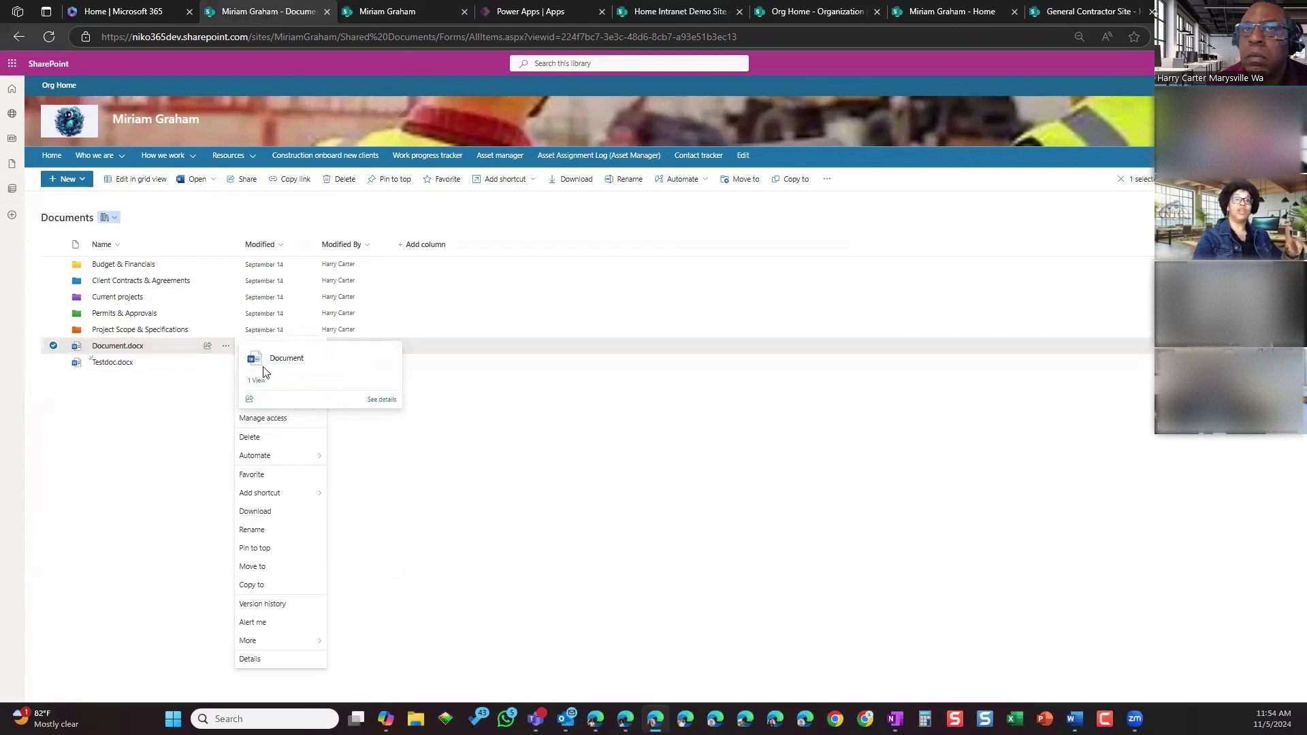
left_click(278, 605)
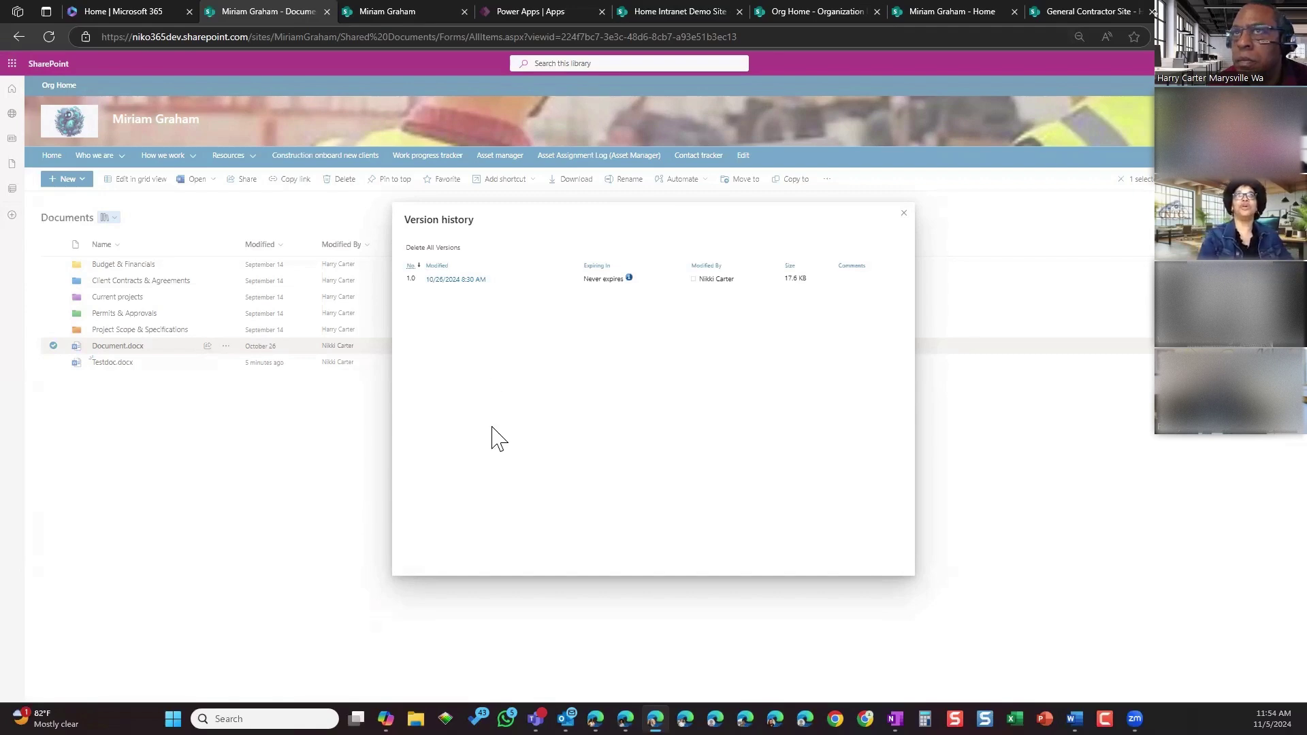
left_click(904, 214)
left_click(225, 346)
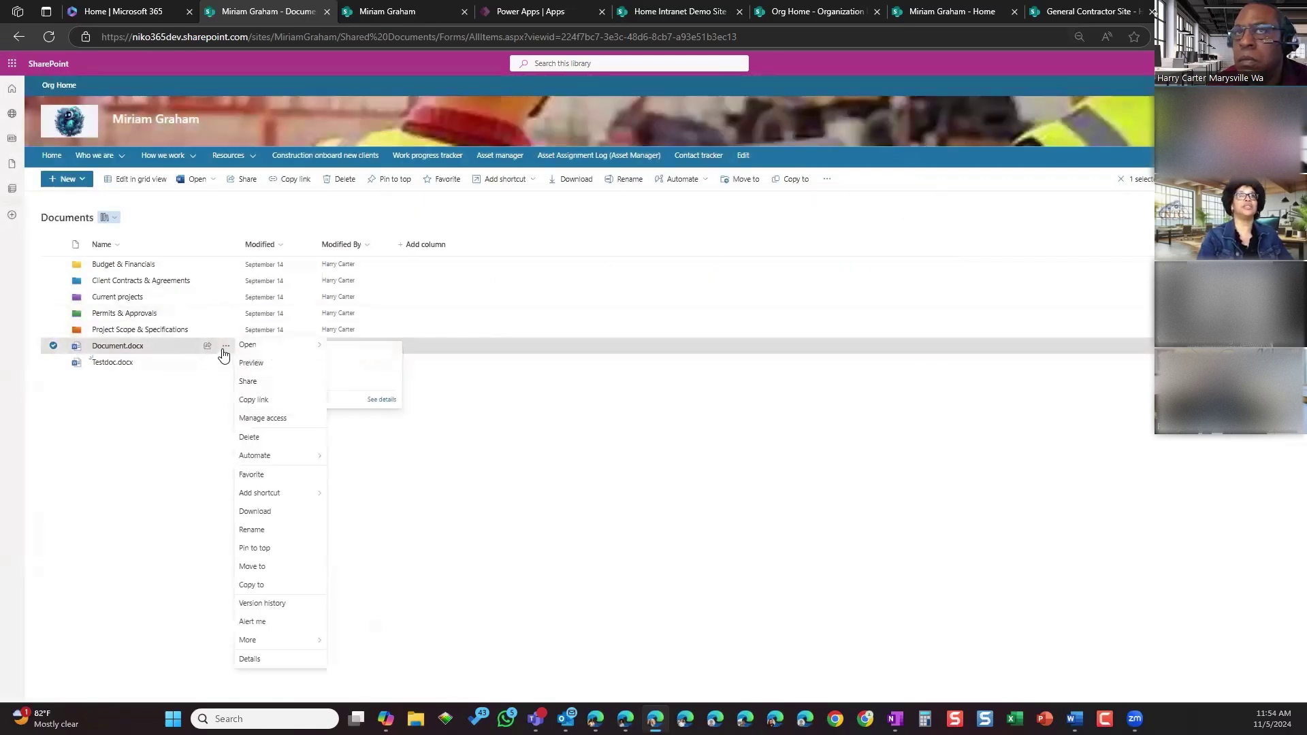
left_click(262, 604)
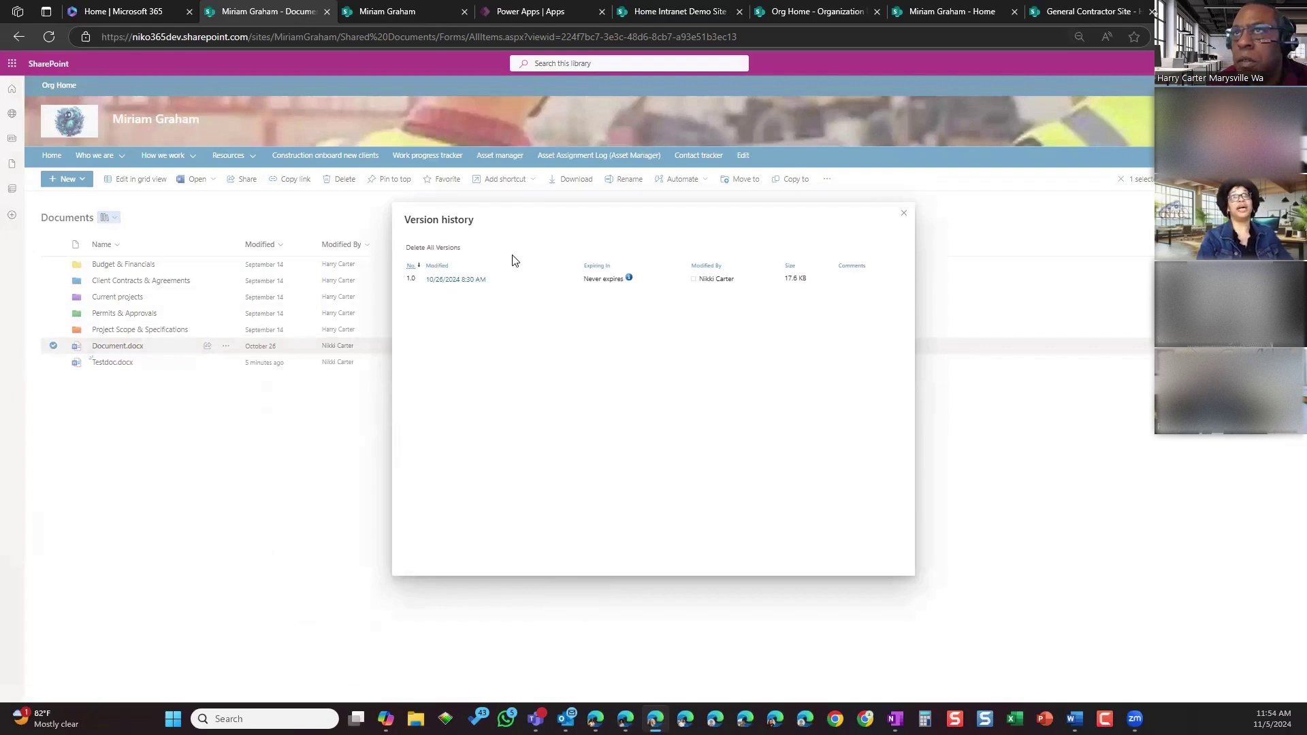
Show the available actions for version 1.0 of Document.docx, and close its version history
left_click(495, 282)
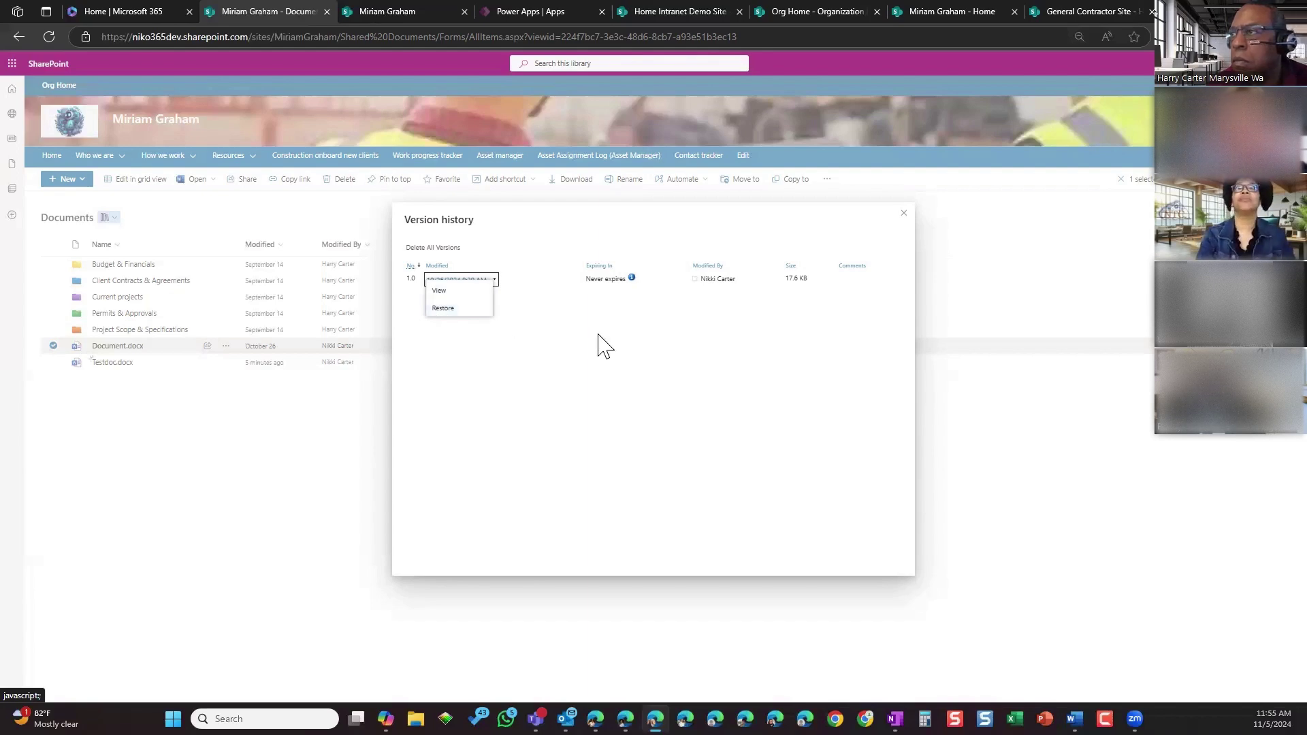
left_click(903, 213)
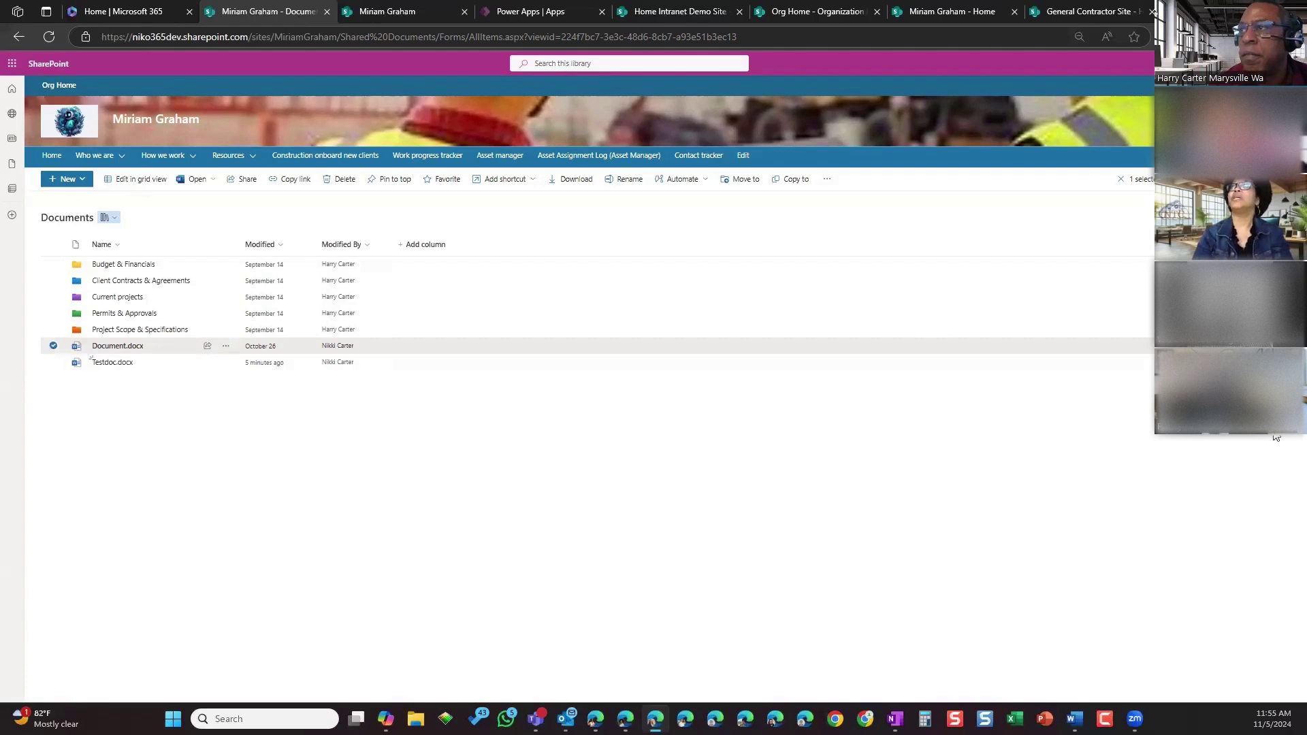
Expand the groups in the site's permissions settings and open the advanced permissions page
left_click(1245, 63)
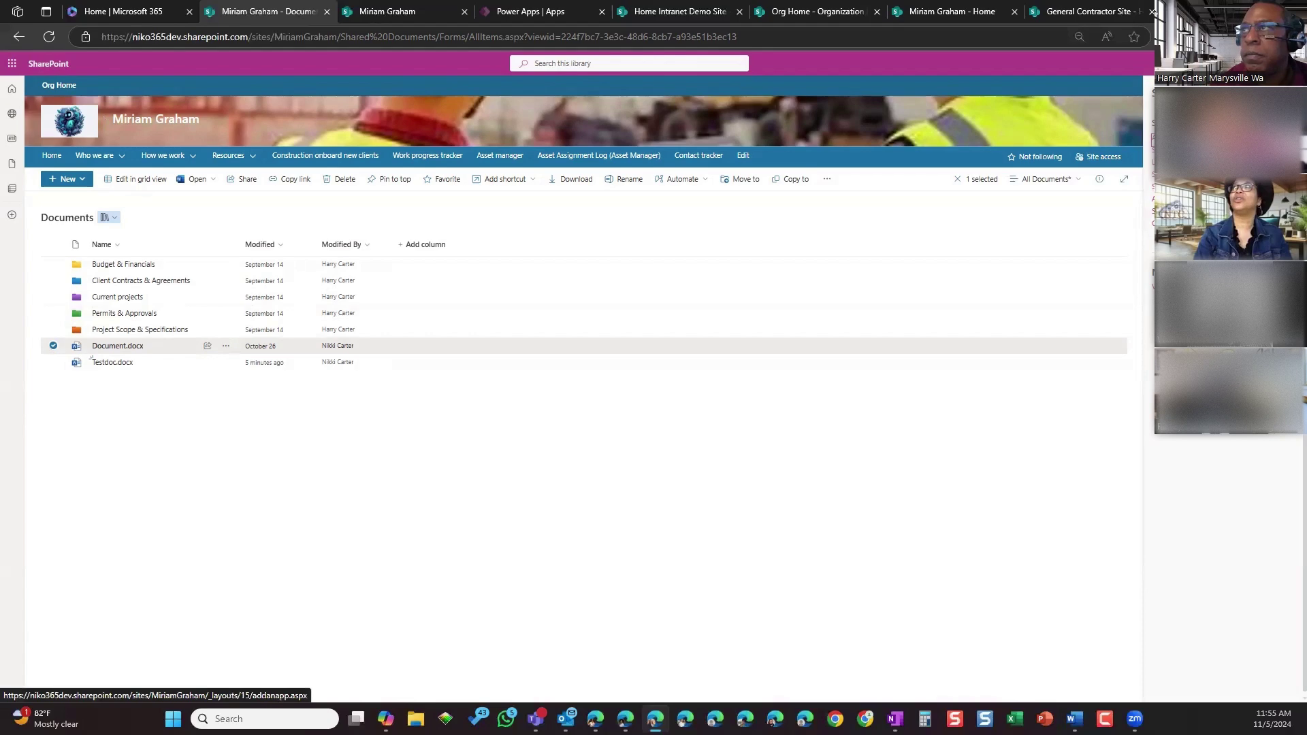
left_click(1178, 189)
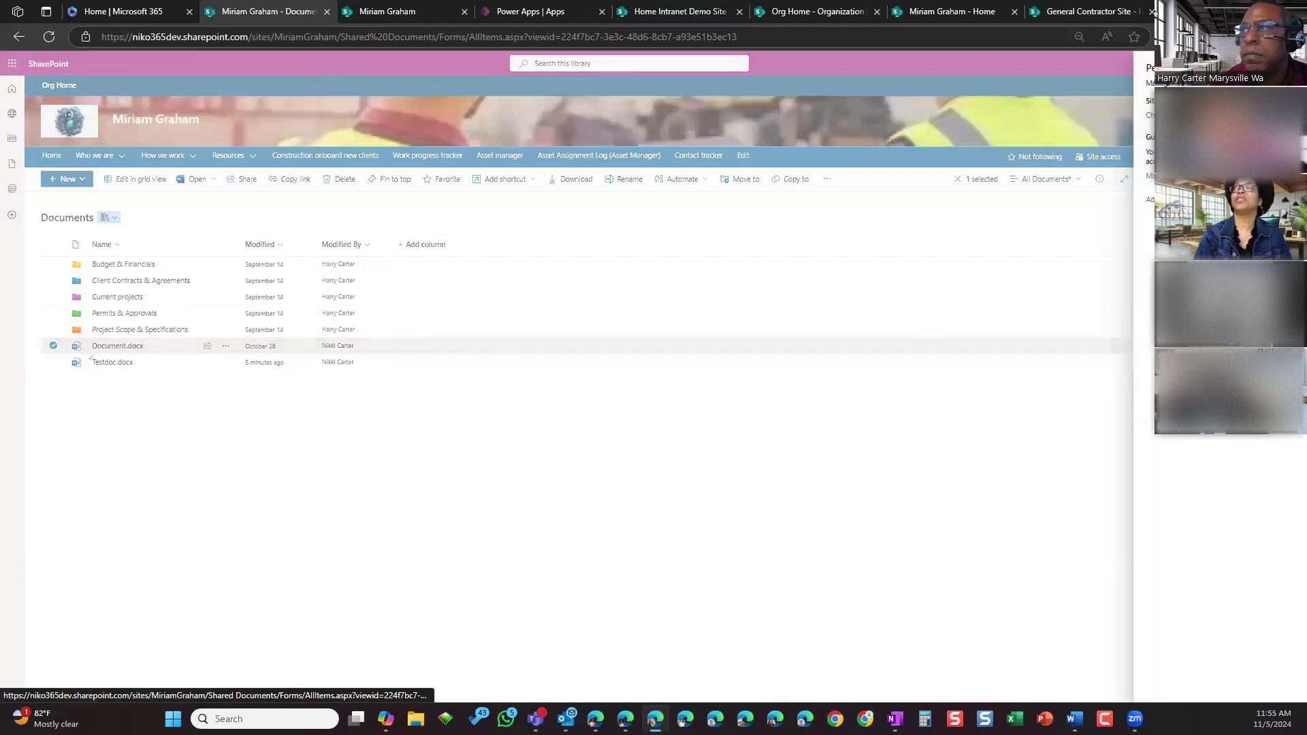
left_click(1150, 126)
left_click(1149, 176)
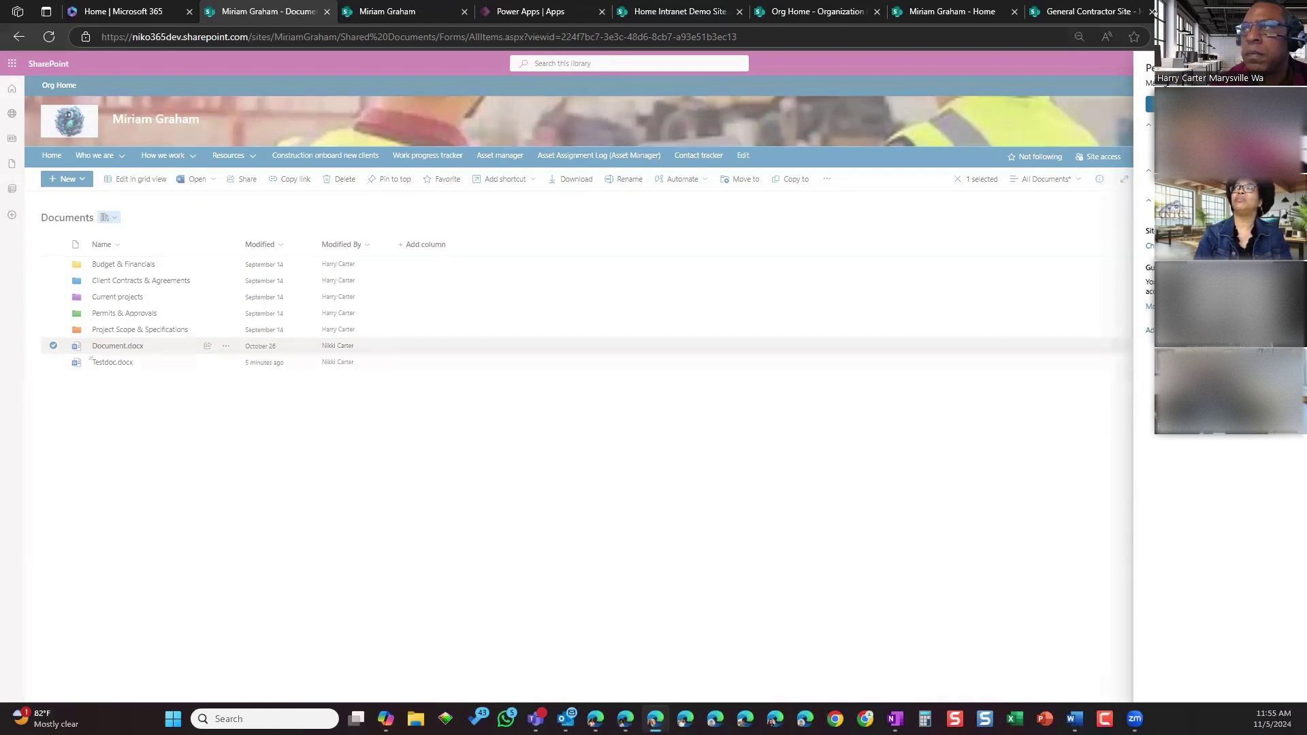
left_click(1149, 331)
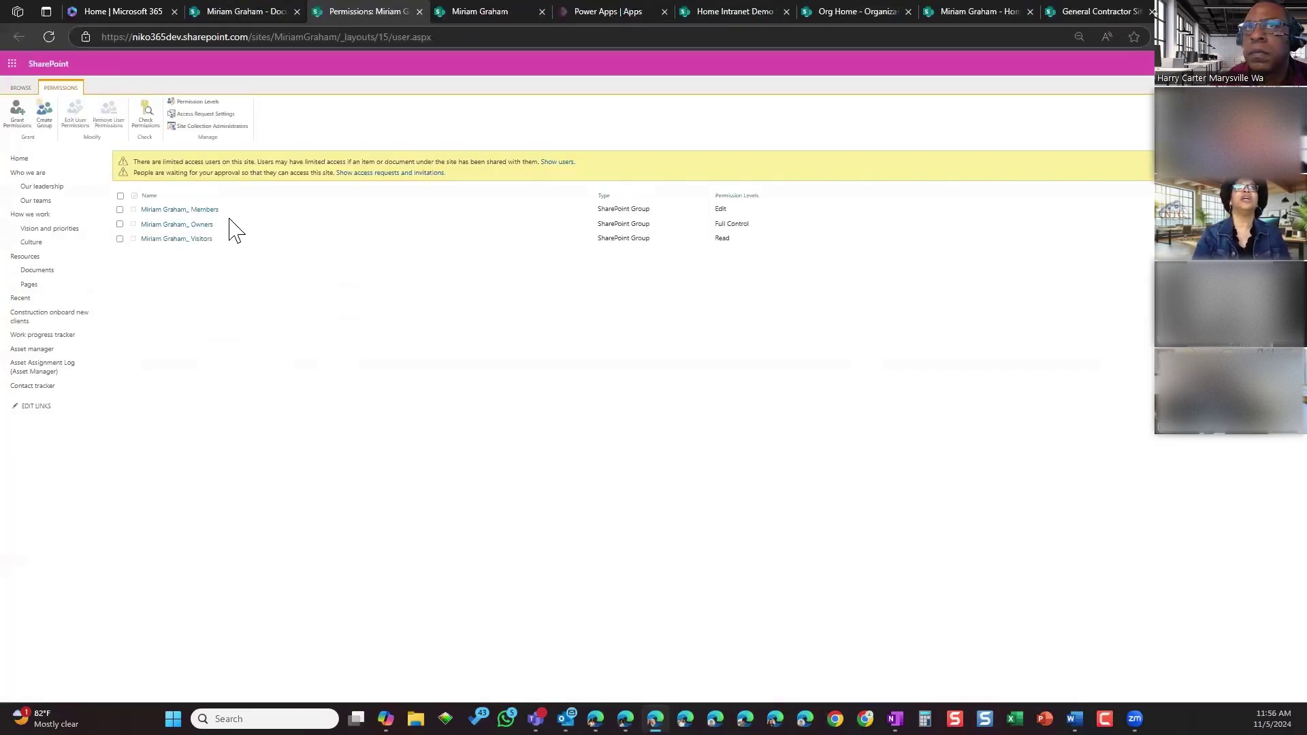
View the membership of the site's Members group, and return to the permissions page to check the access request settings
left_click(198, 209)
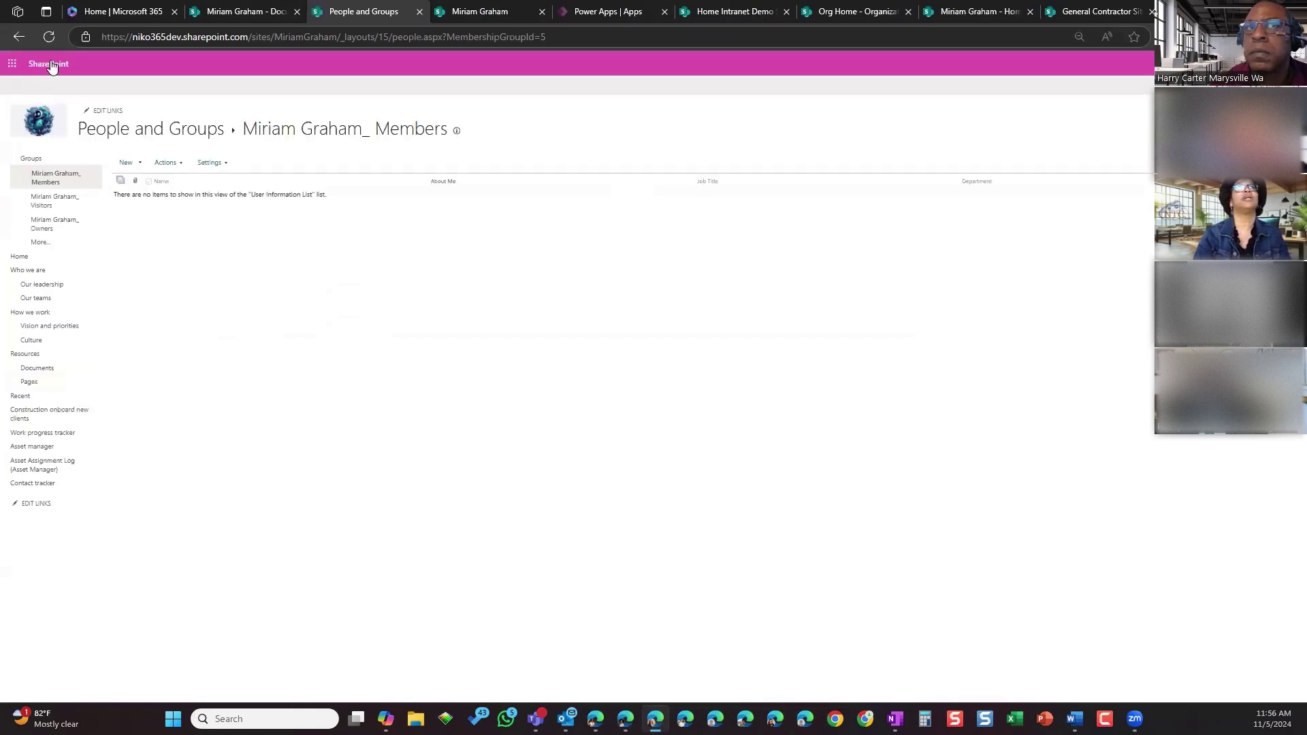
left_click(24, 36)
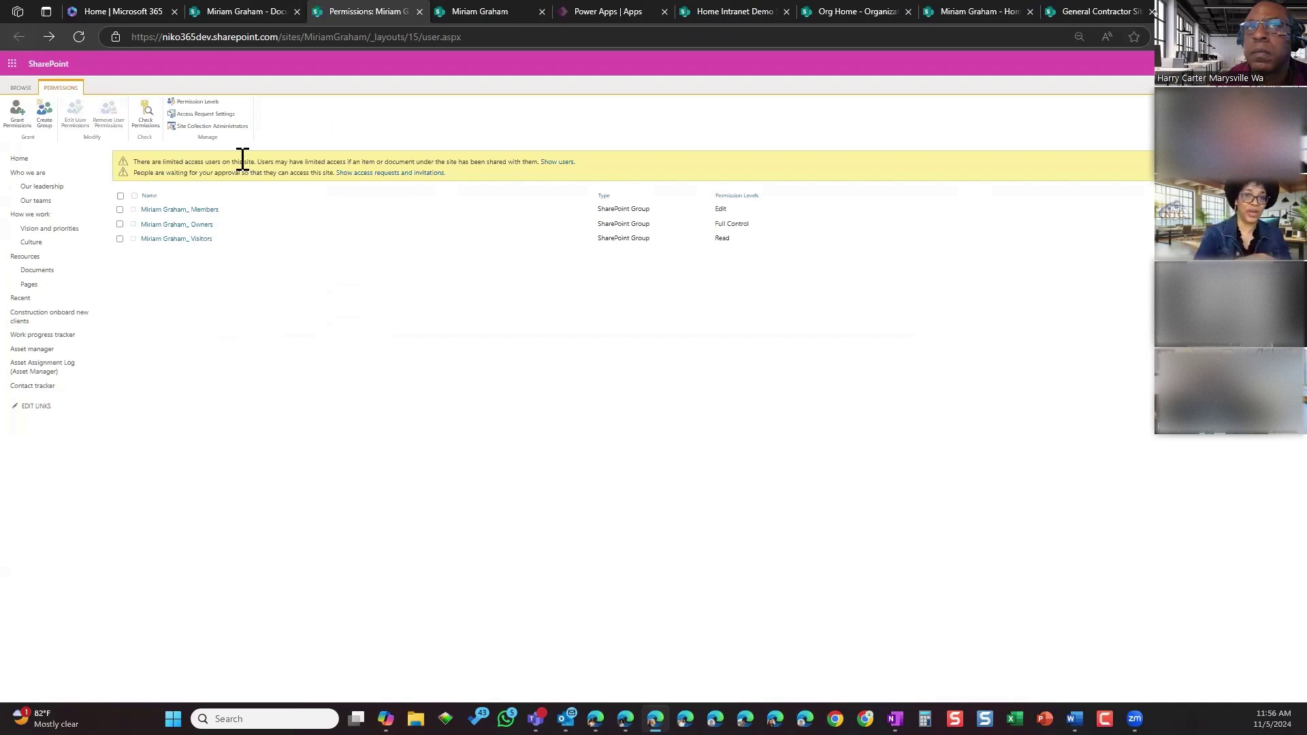
left_click(205, 115)
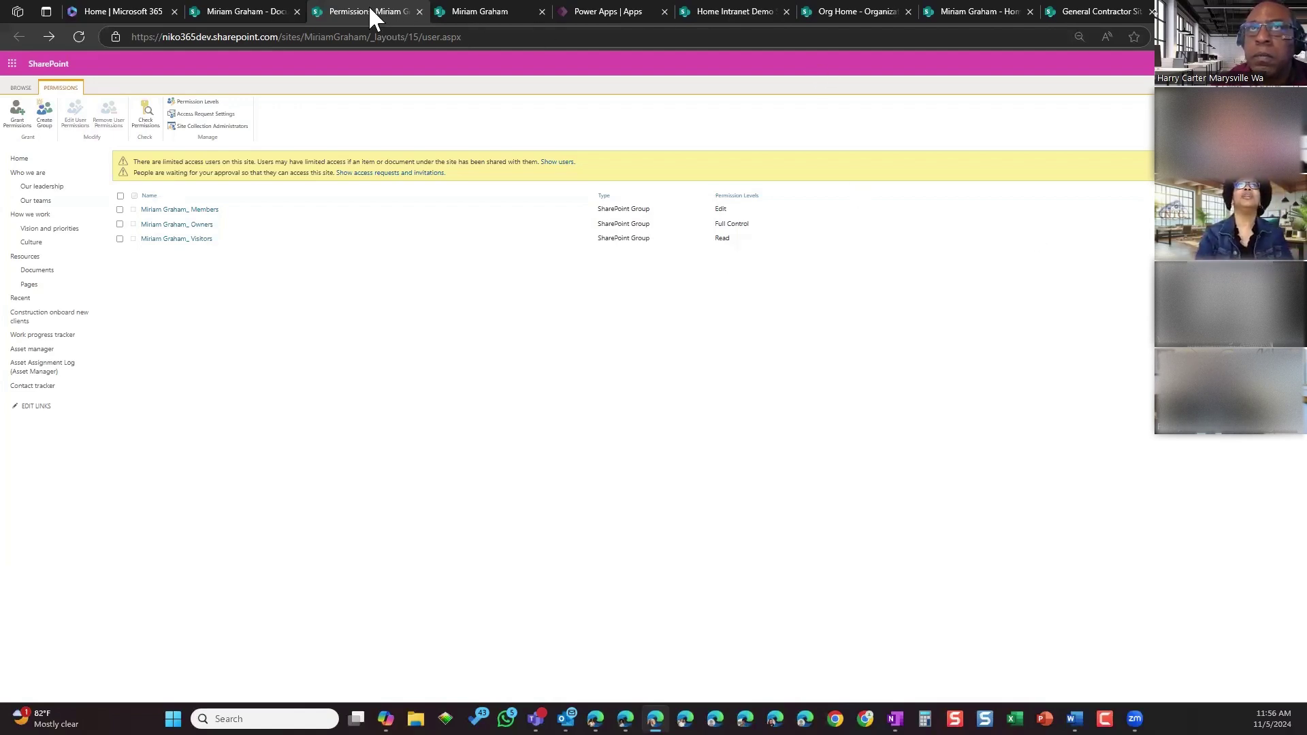
Return to the Documents library and review the people, groups and links with access to the Current projects folder, closing the access details
left_click(464, 12)
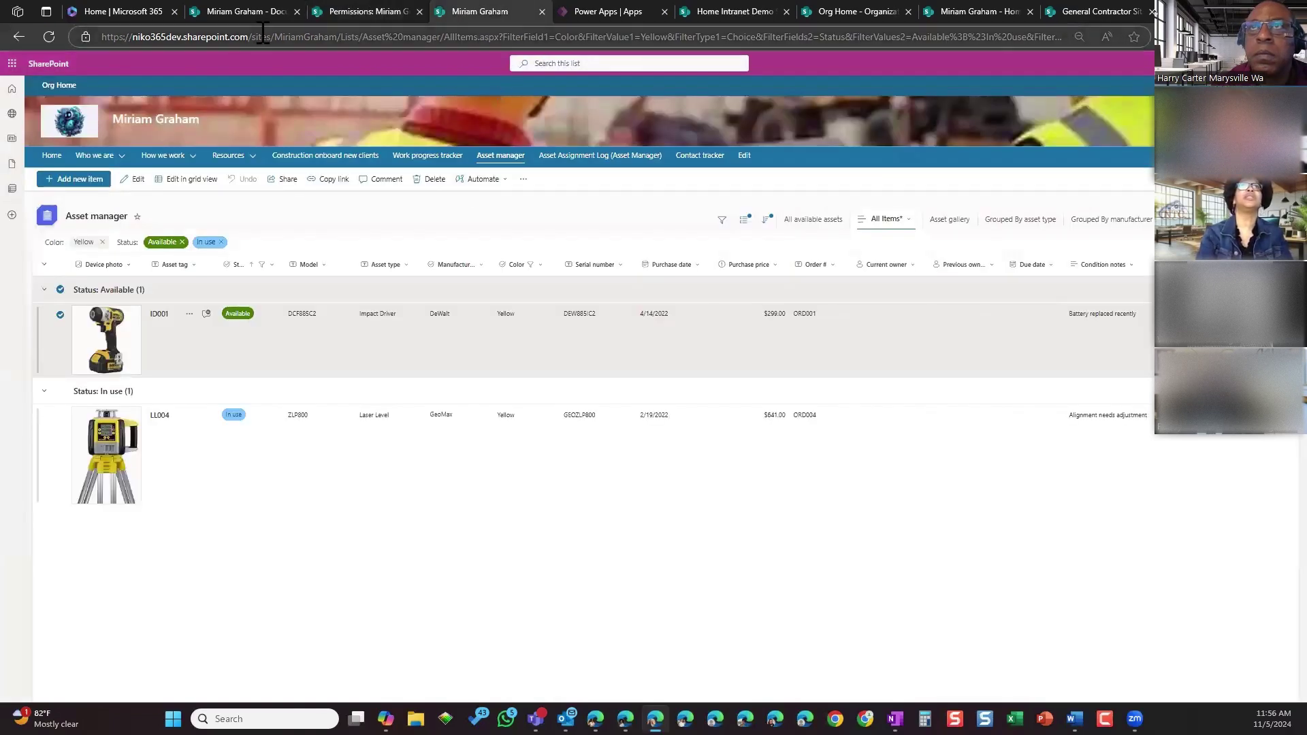
left_click(247, 11)
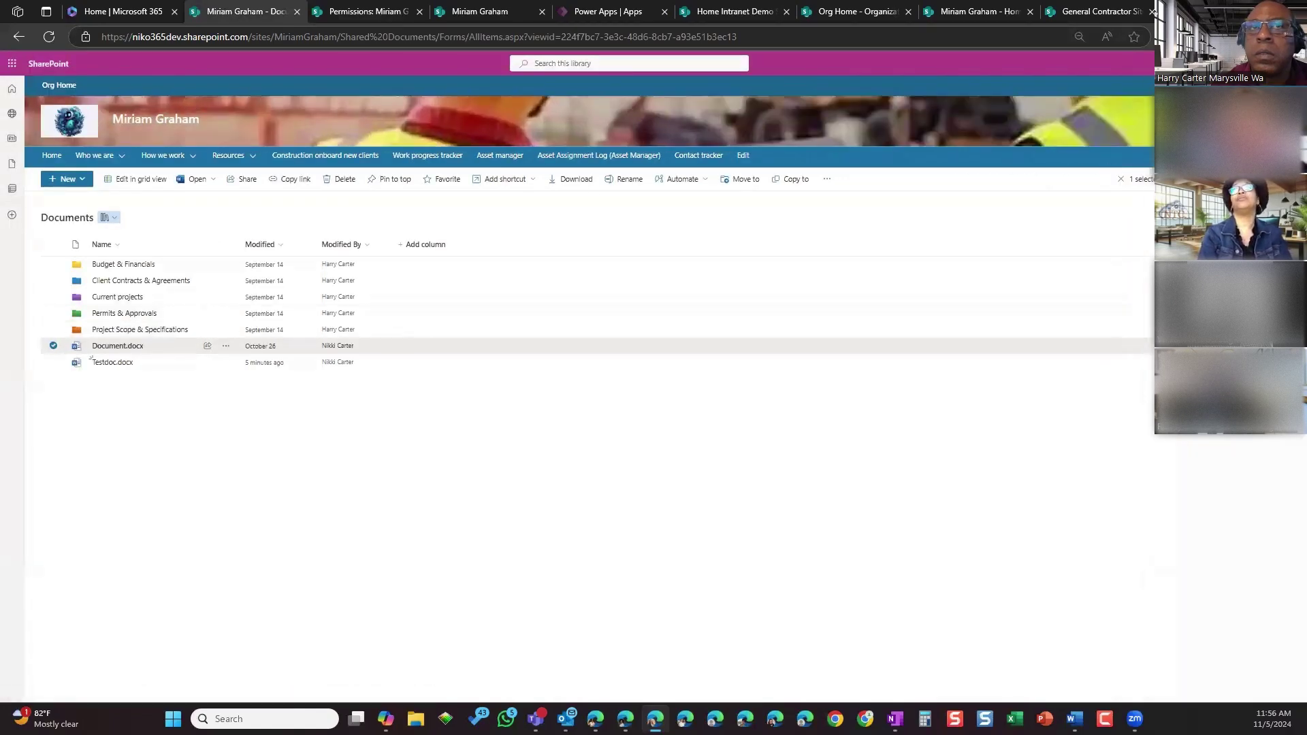
left_click(223, 299)
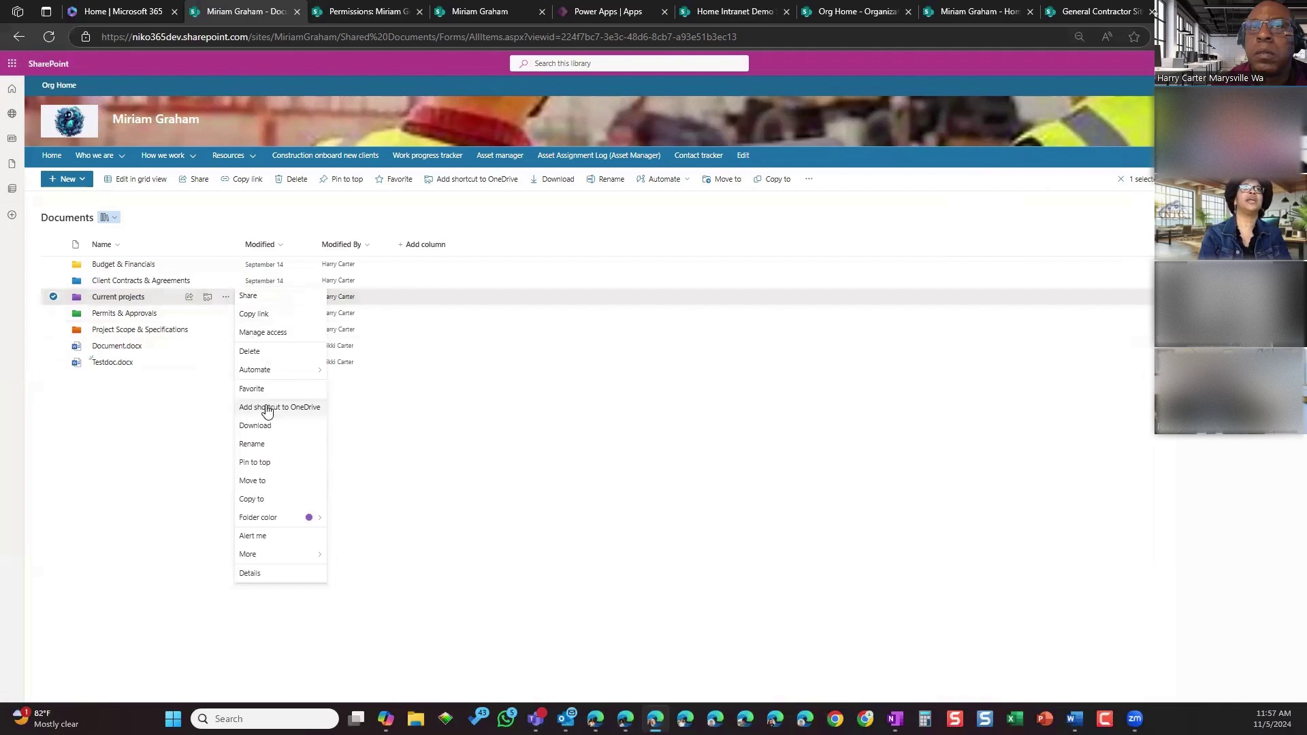
left_click(281, 587)
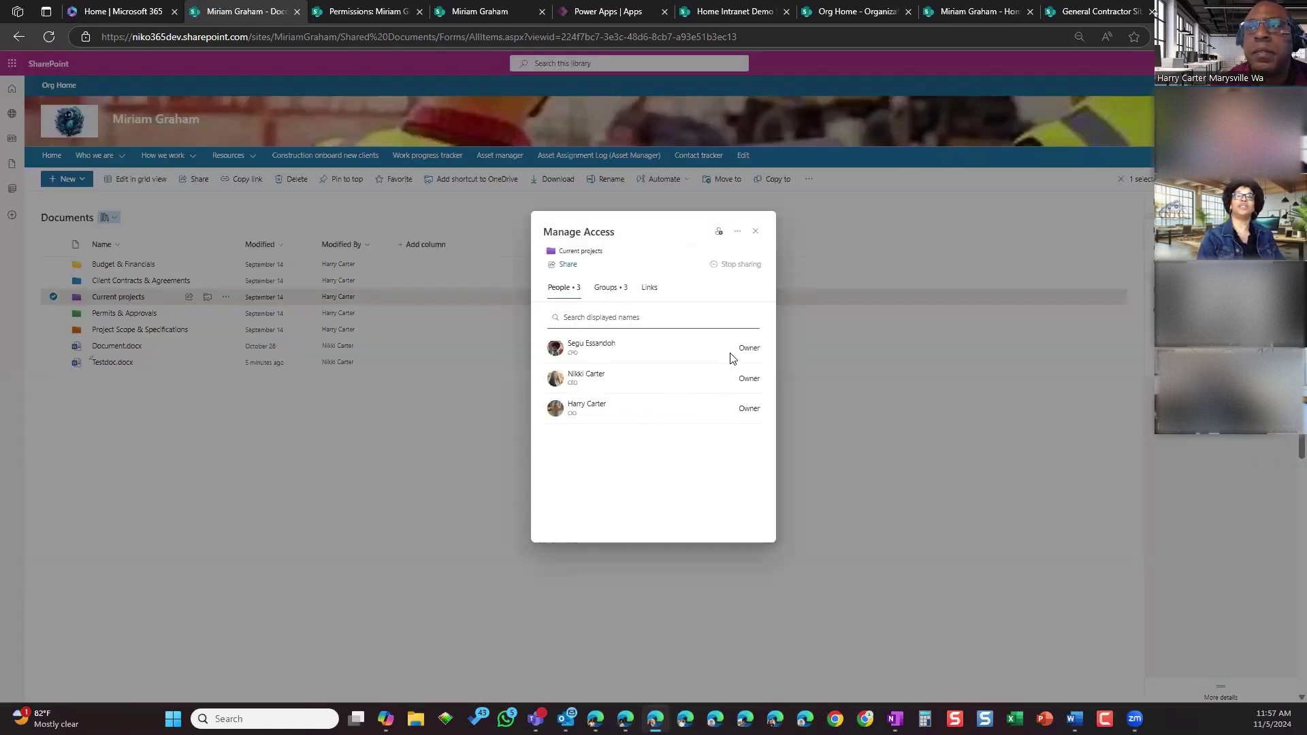
left_click(609, 290)
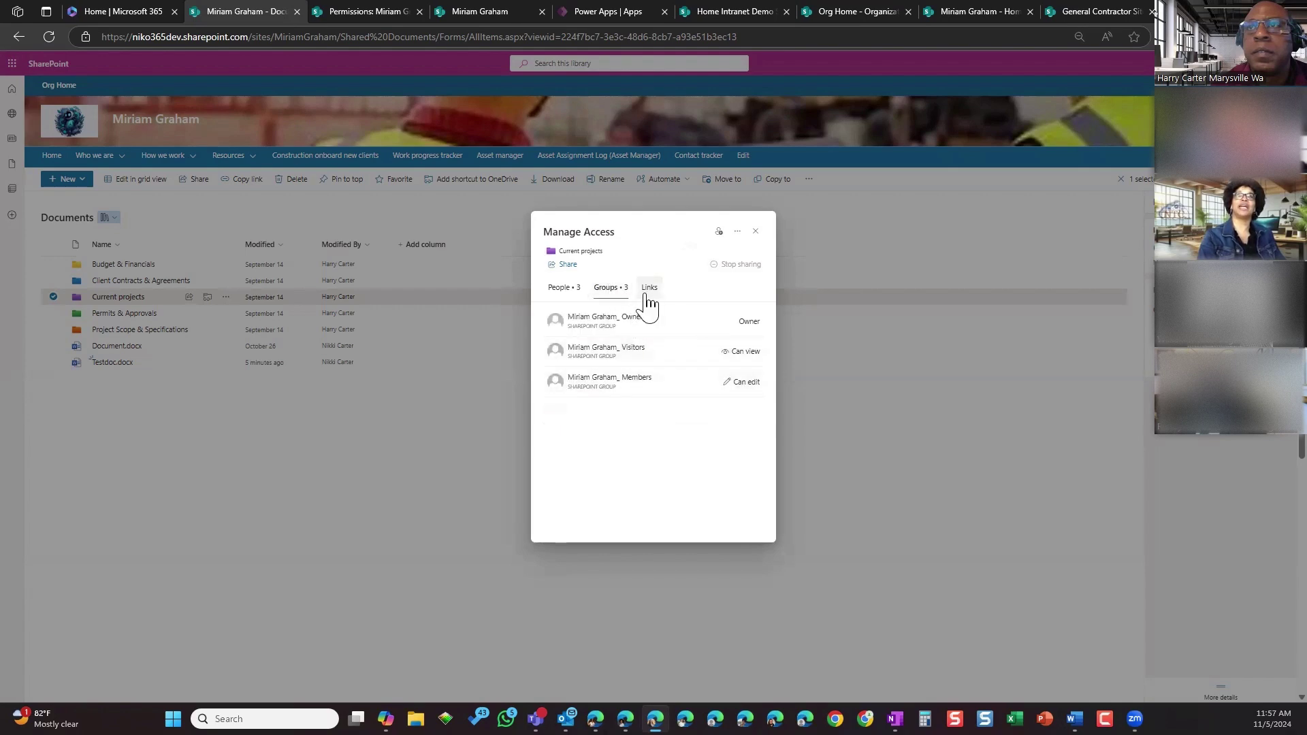
left_click(649, 287)
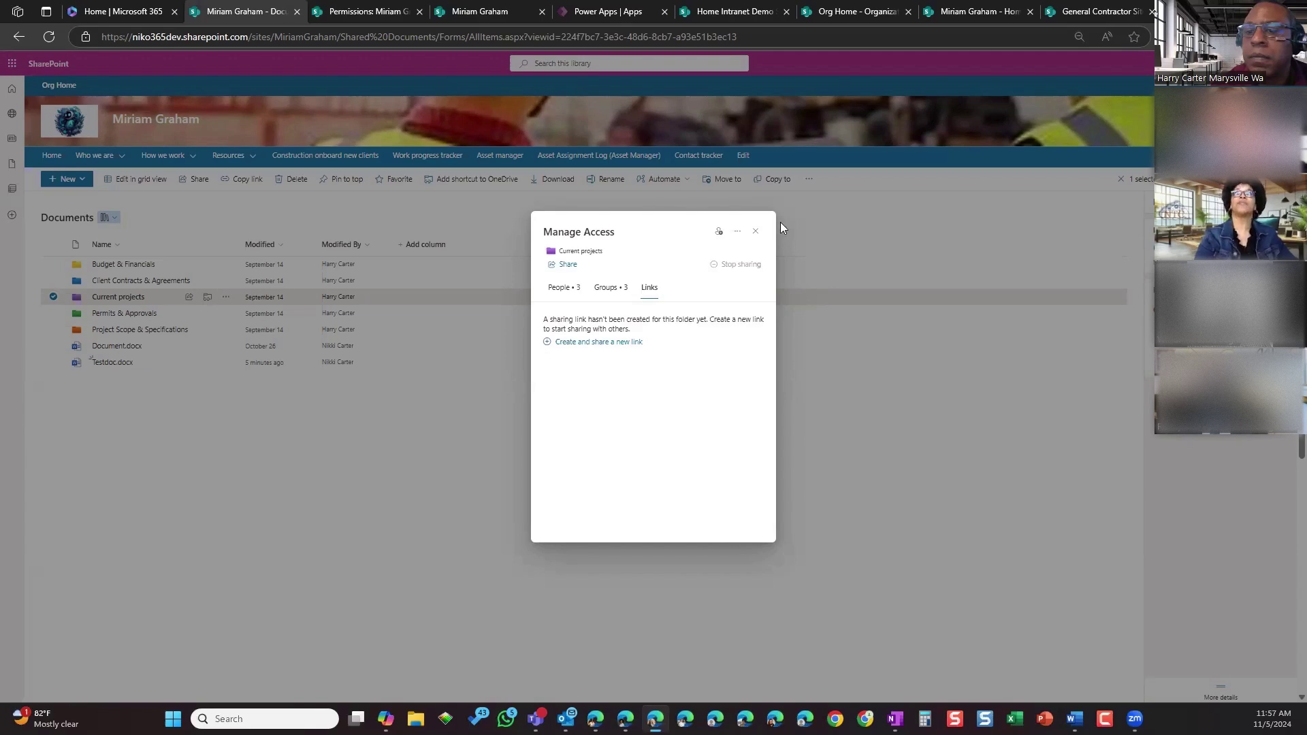
left_click(756, 232)
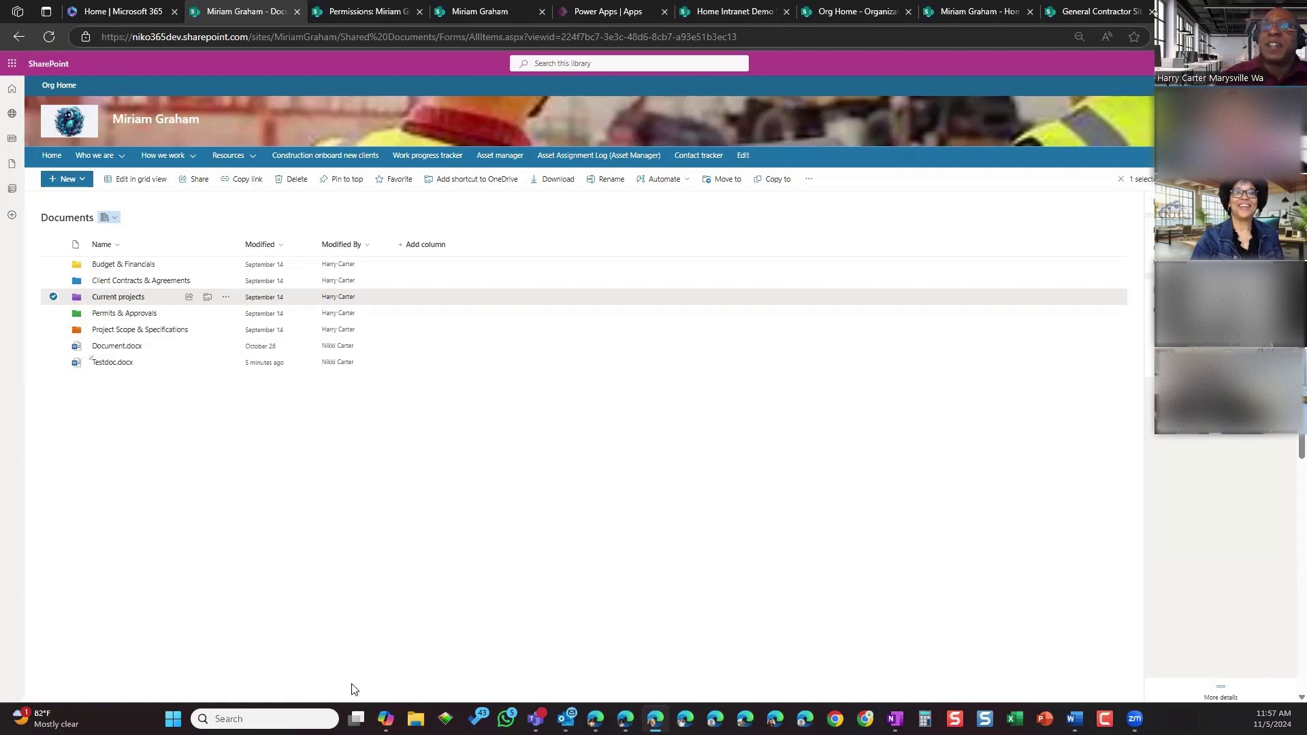
mouse_move(535, 719)
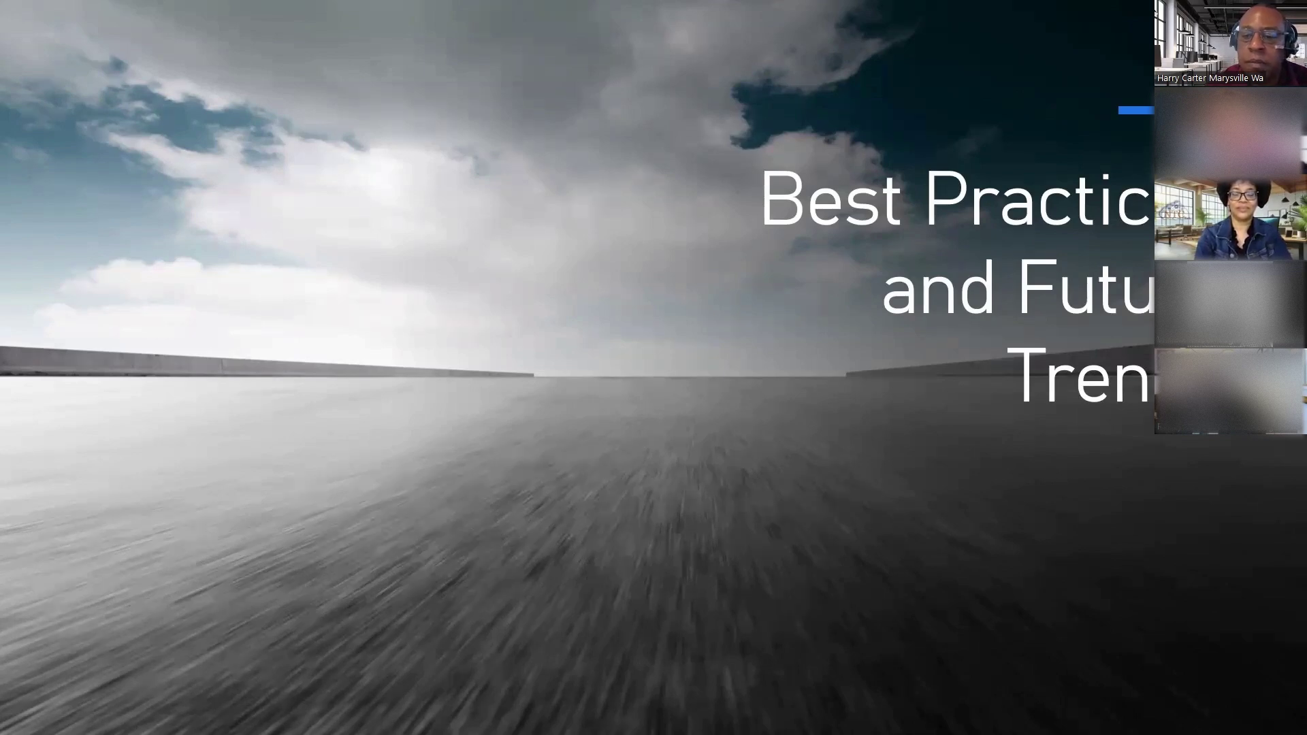
key("Right")
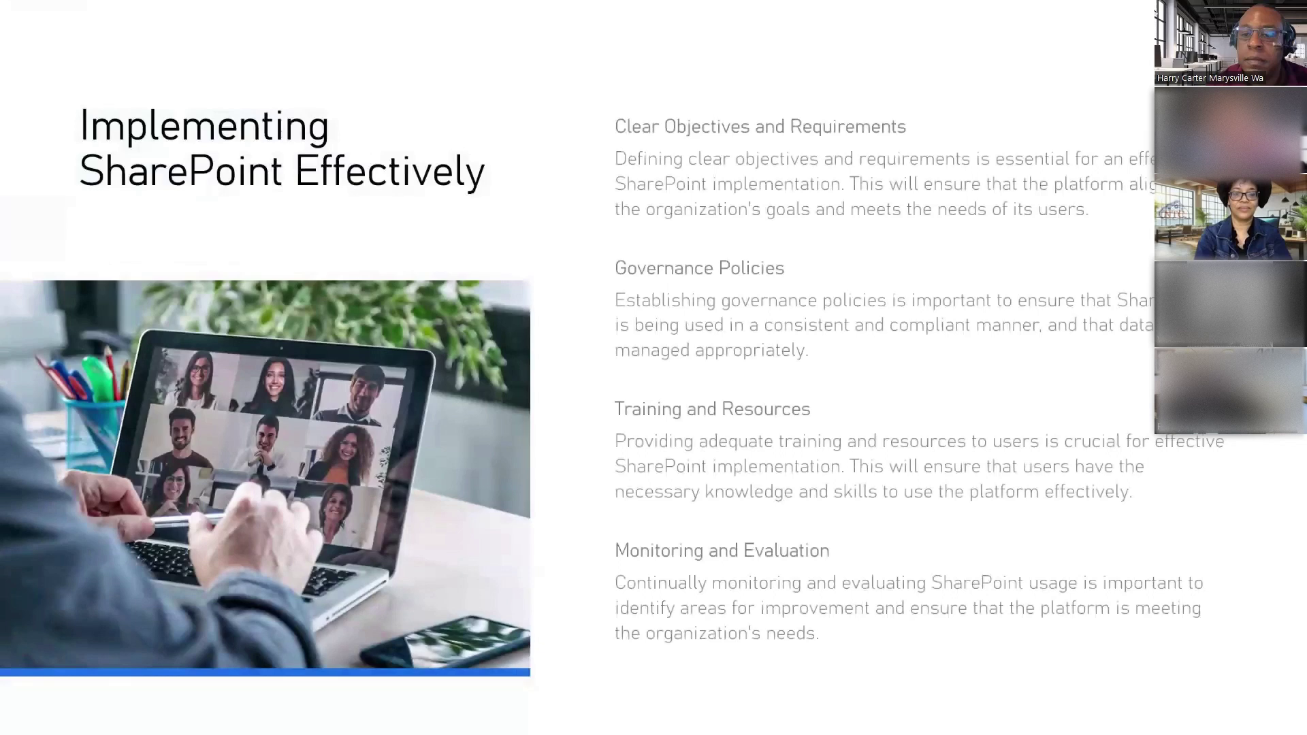